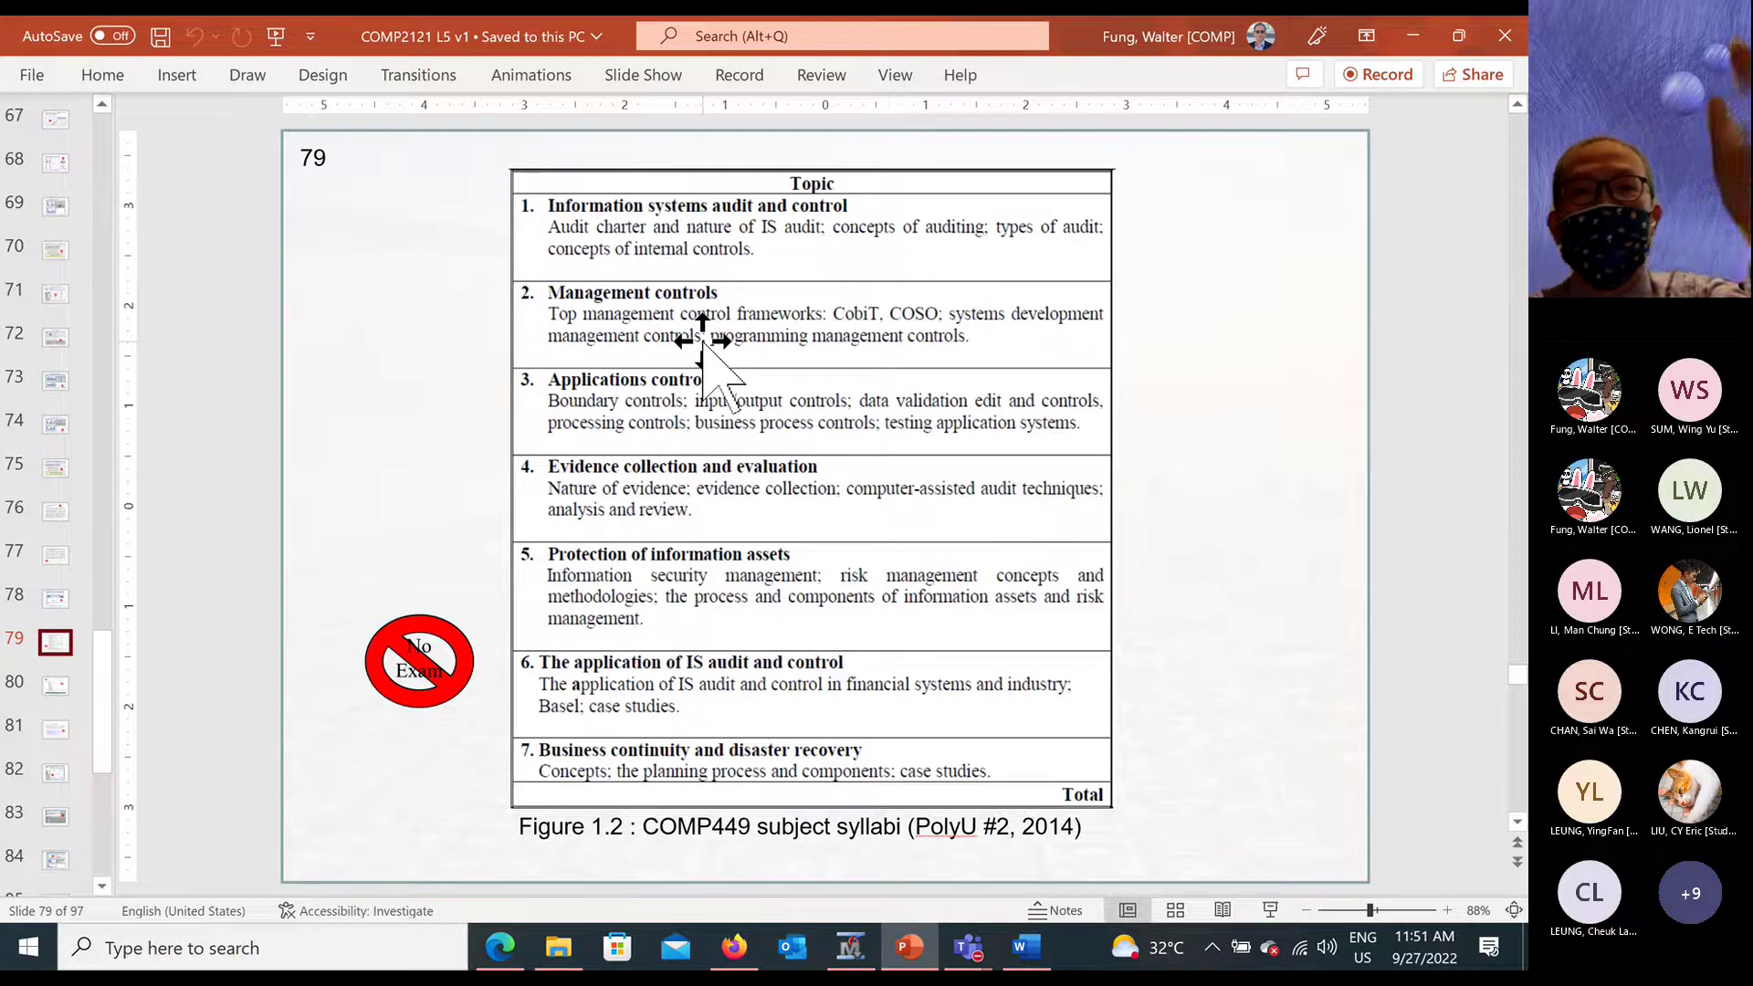
Advance the presentation to slide 82, showing the SAS Text Mining diagram for COMP undergraduate subjects.
key(Page_Down)
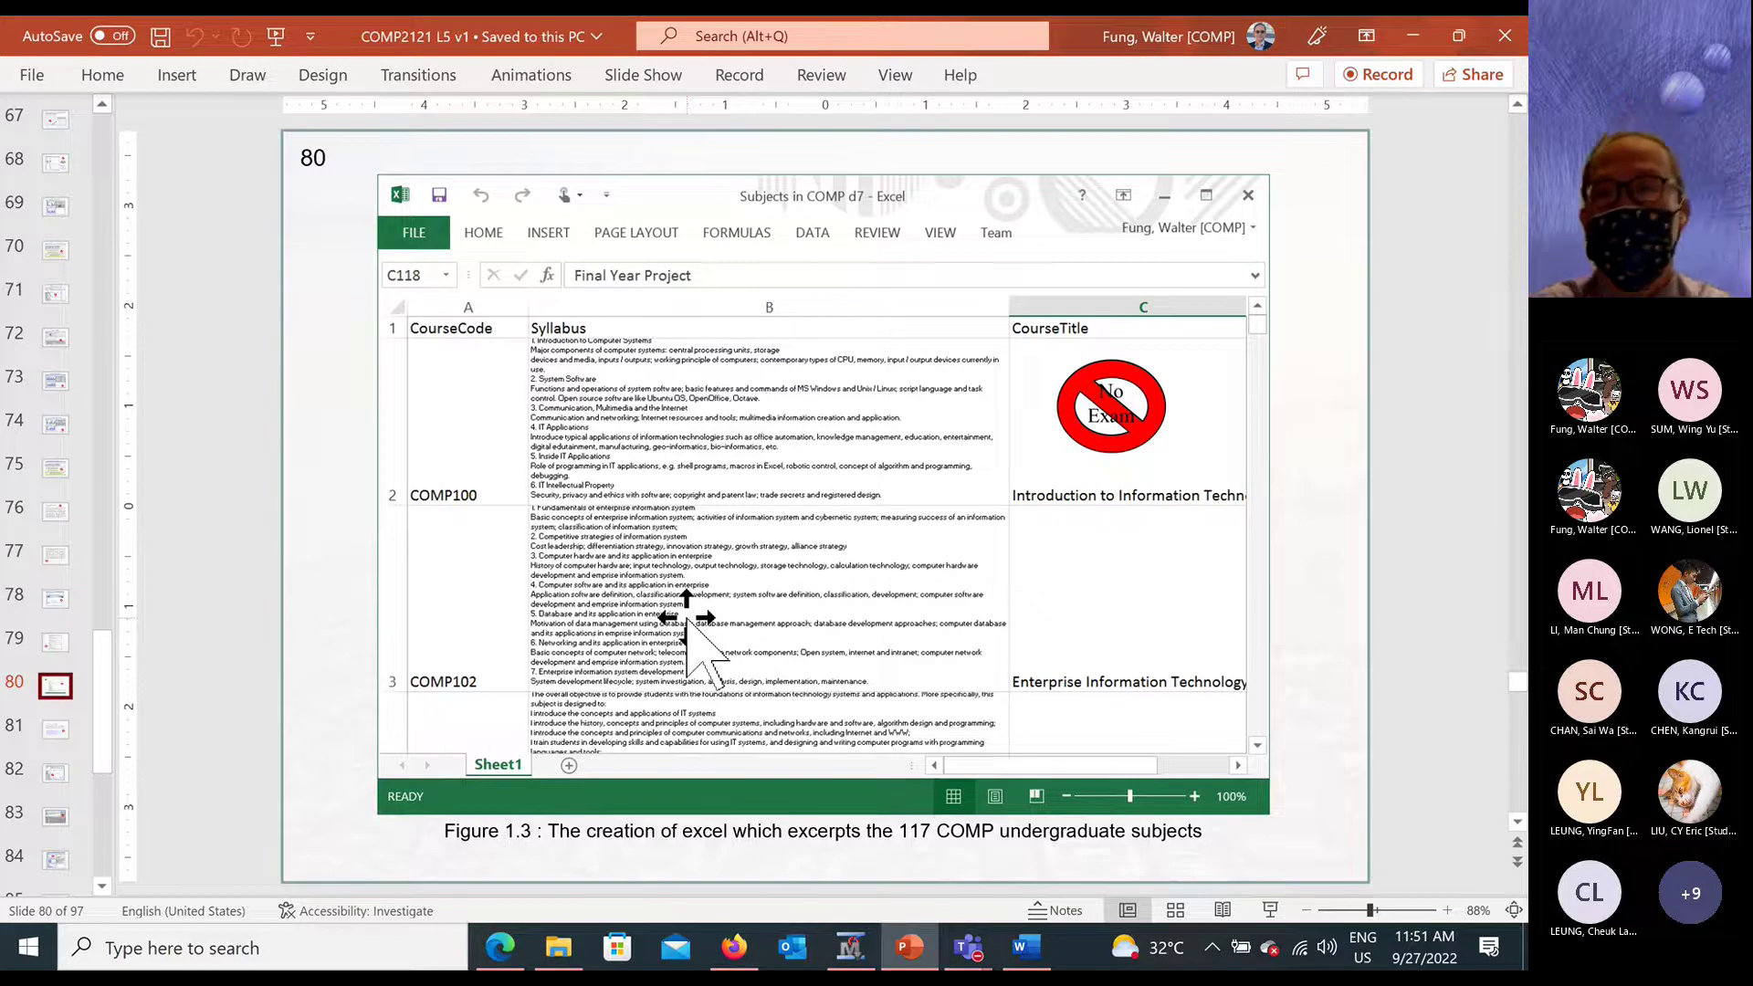
key(Page_Down)
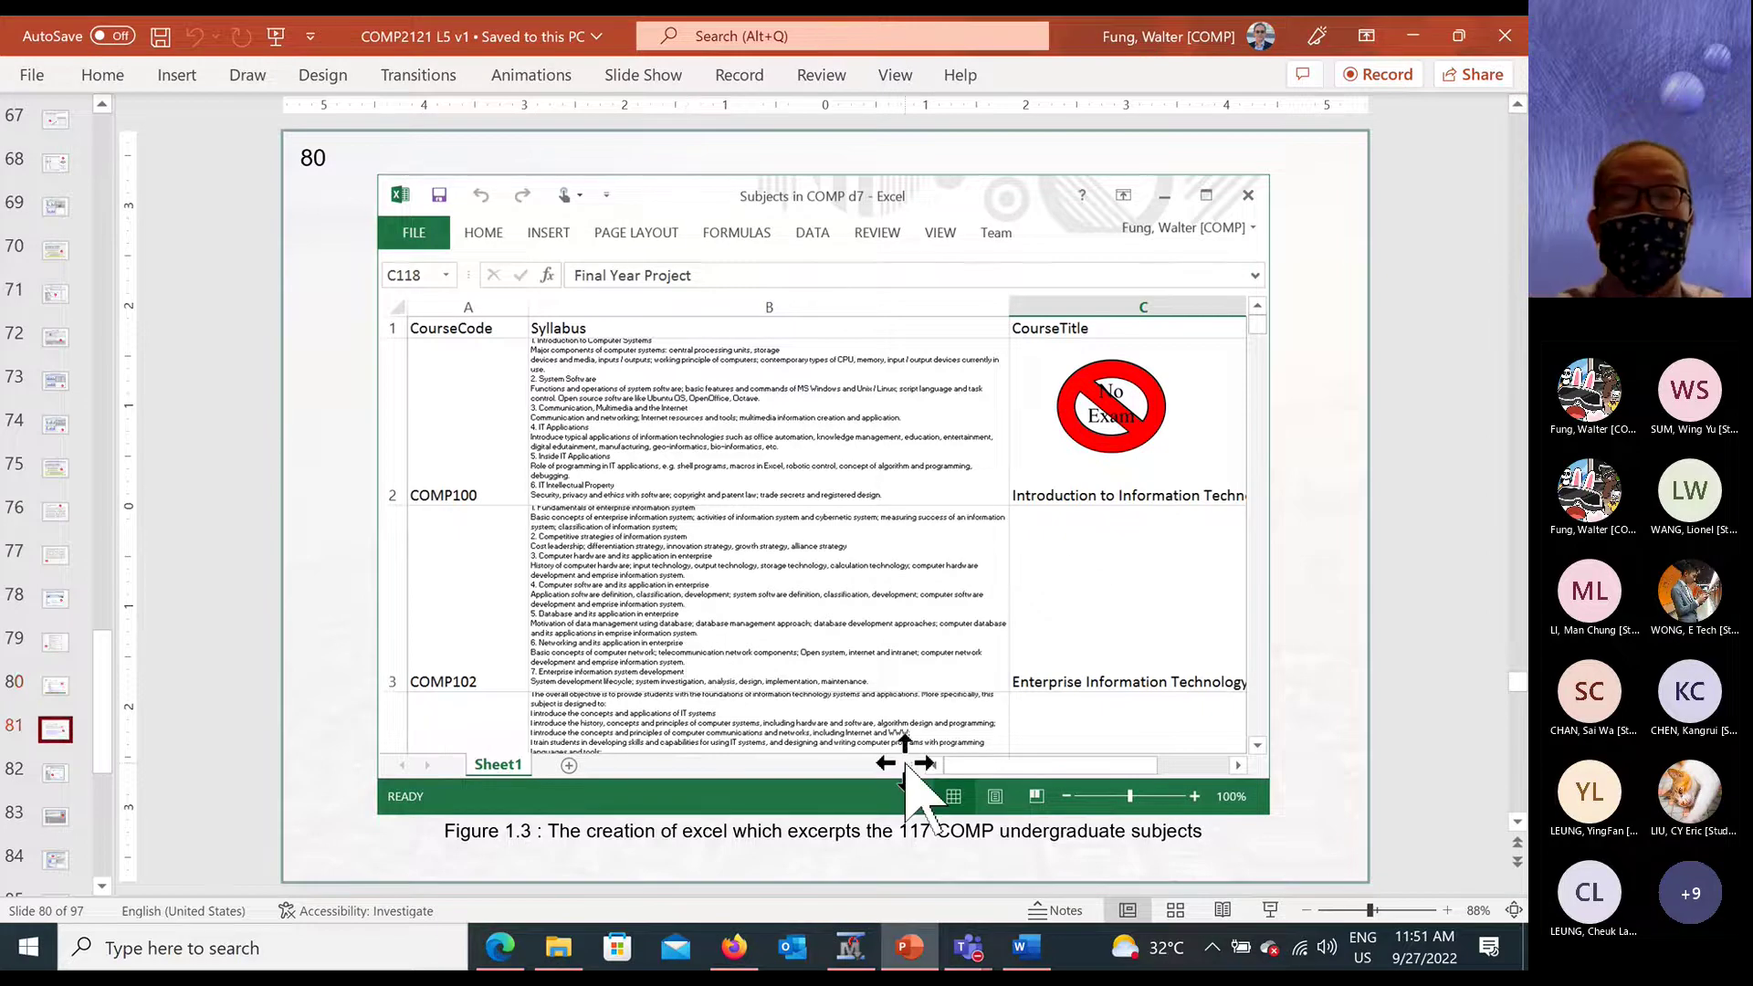
key(Page_Down)
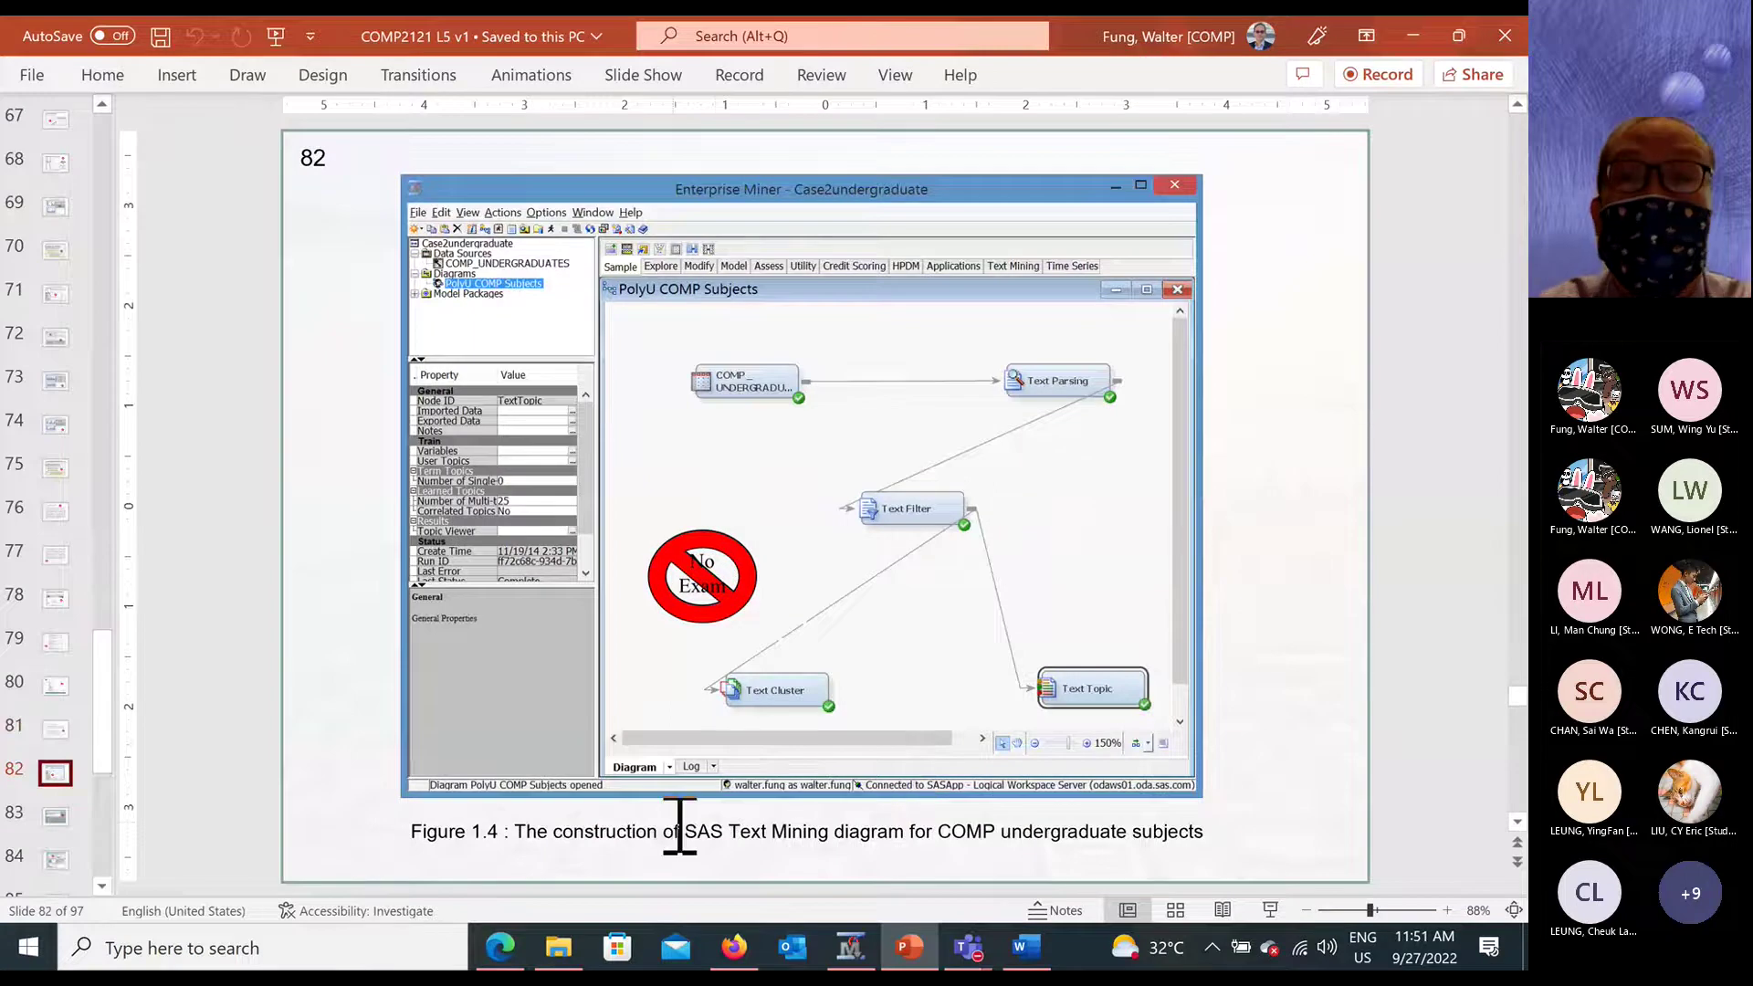
Switch to Enterprise Miner in full-screen size and create a project named with the presenter's first name plus 888 in the default user folder.
click(852, 949)
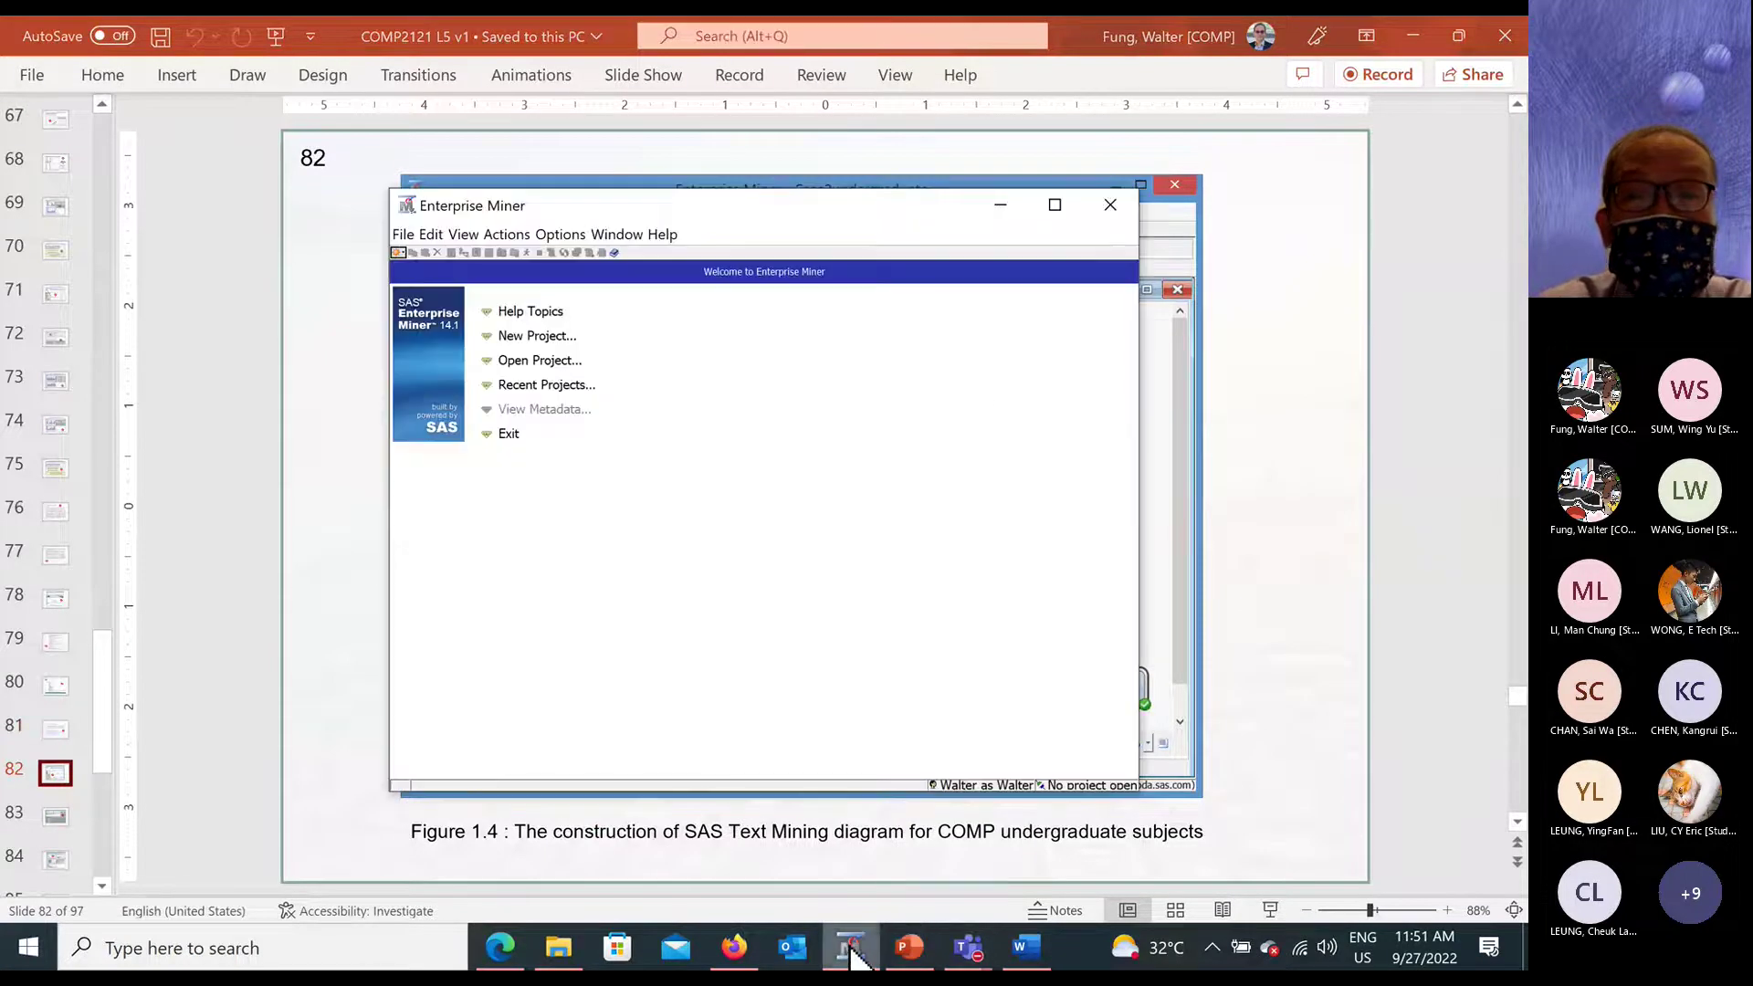
click(1055, 205)
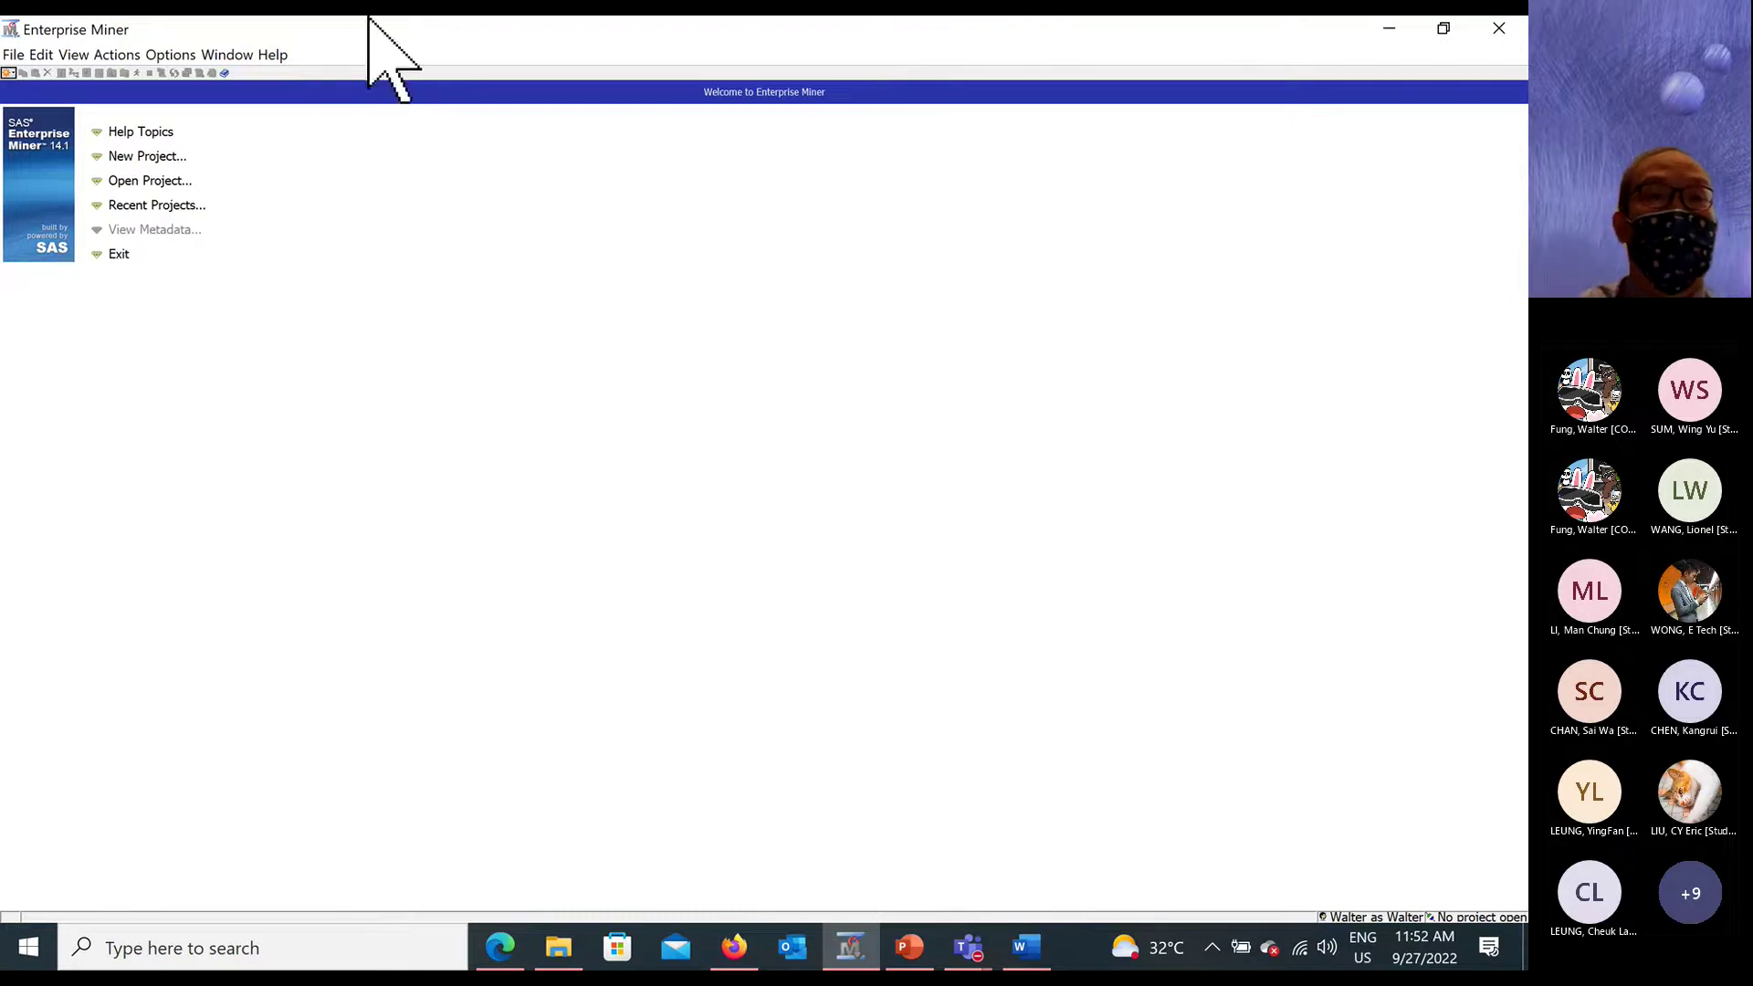
click(162, 161)
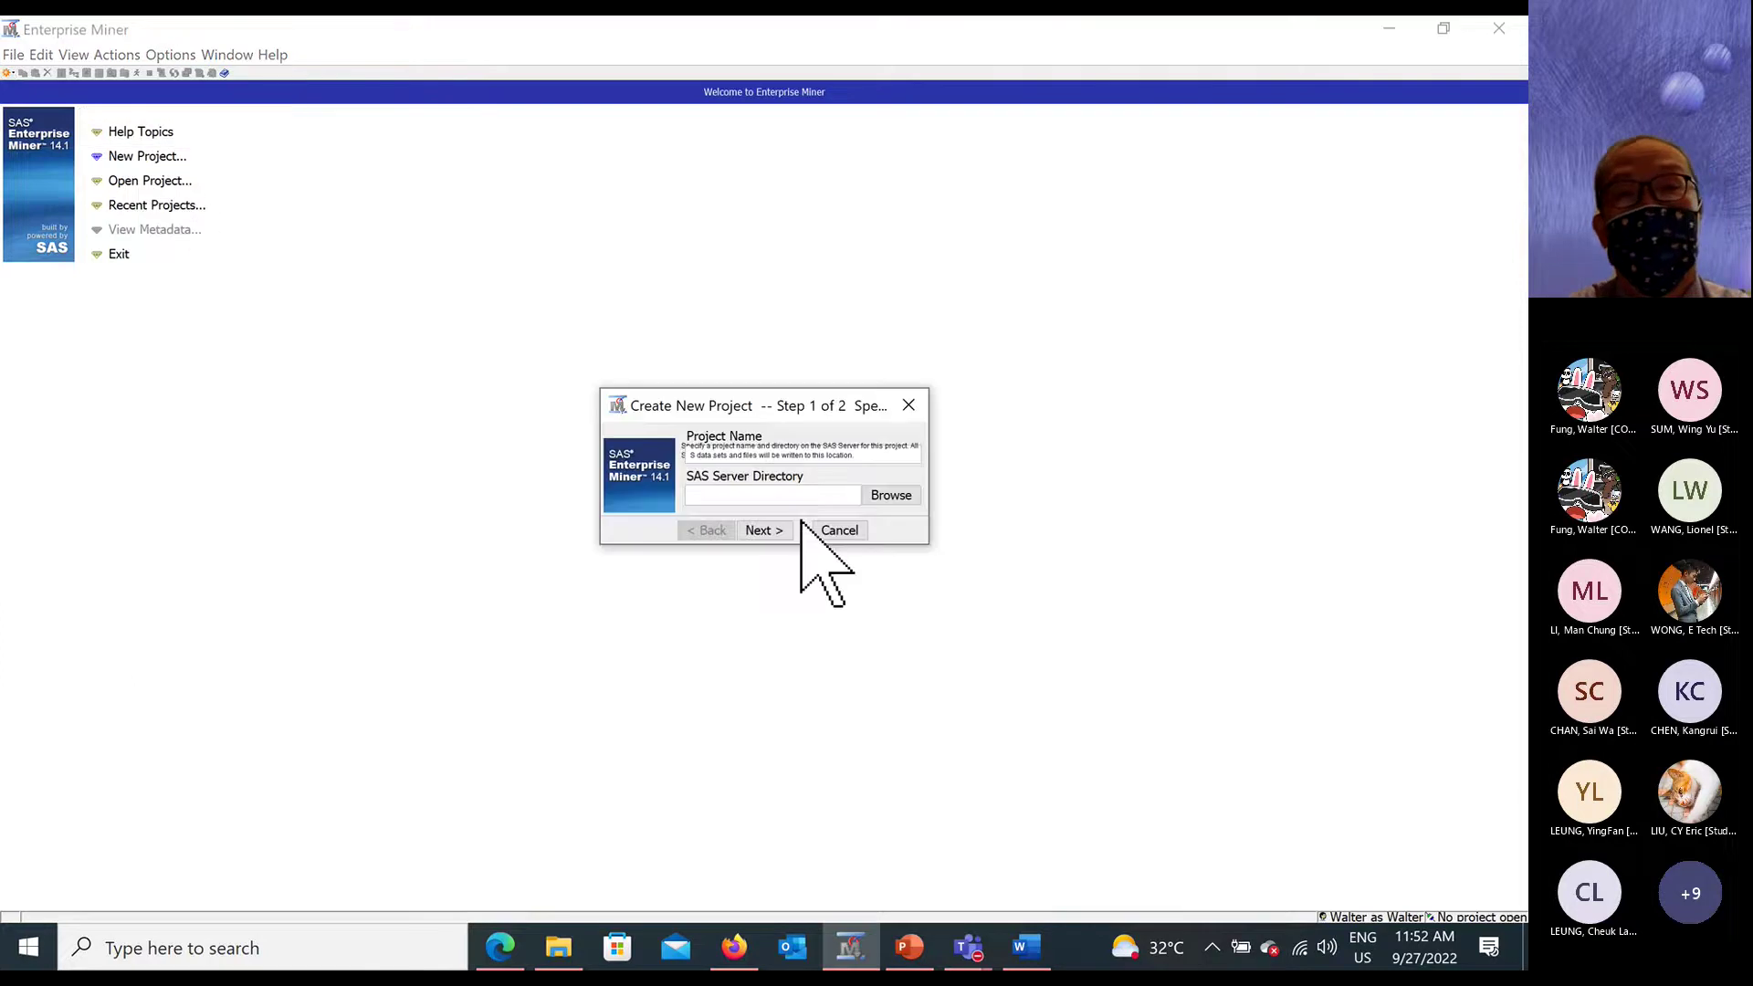
text(walter888)
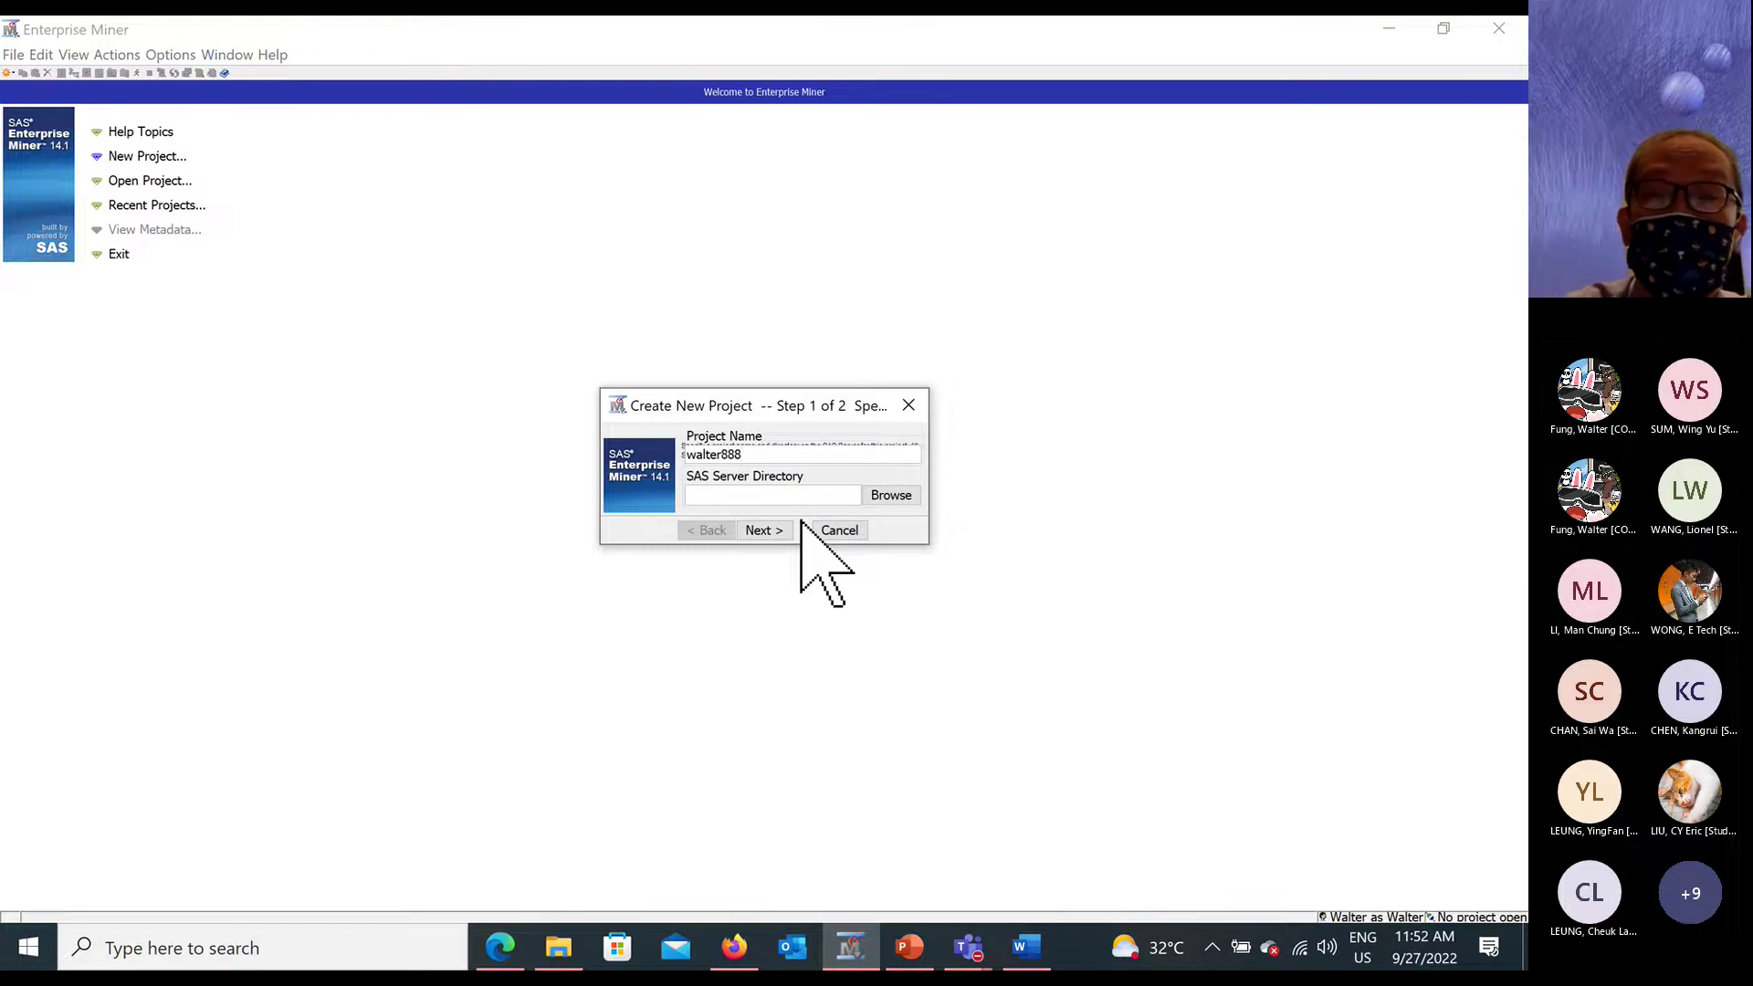
click(892, 498)
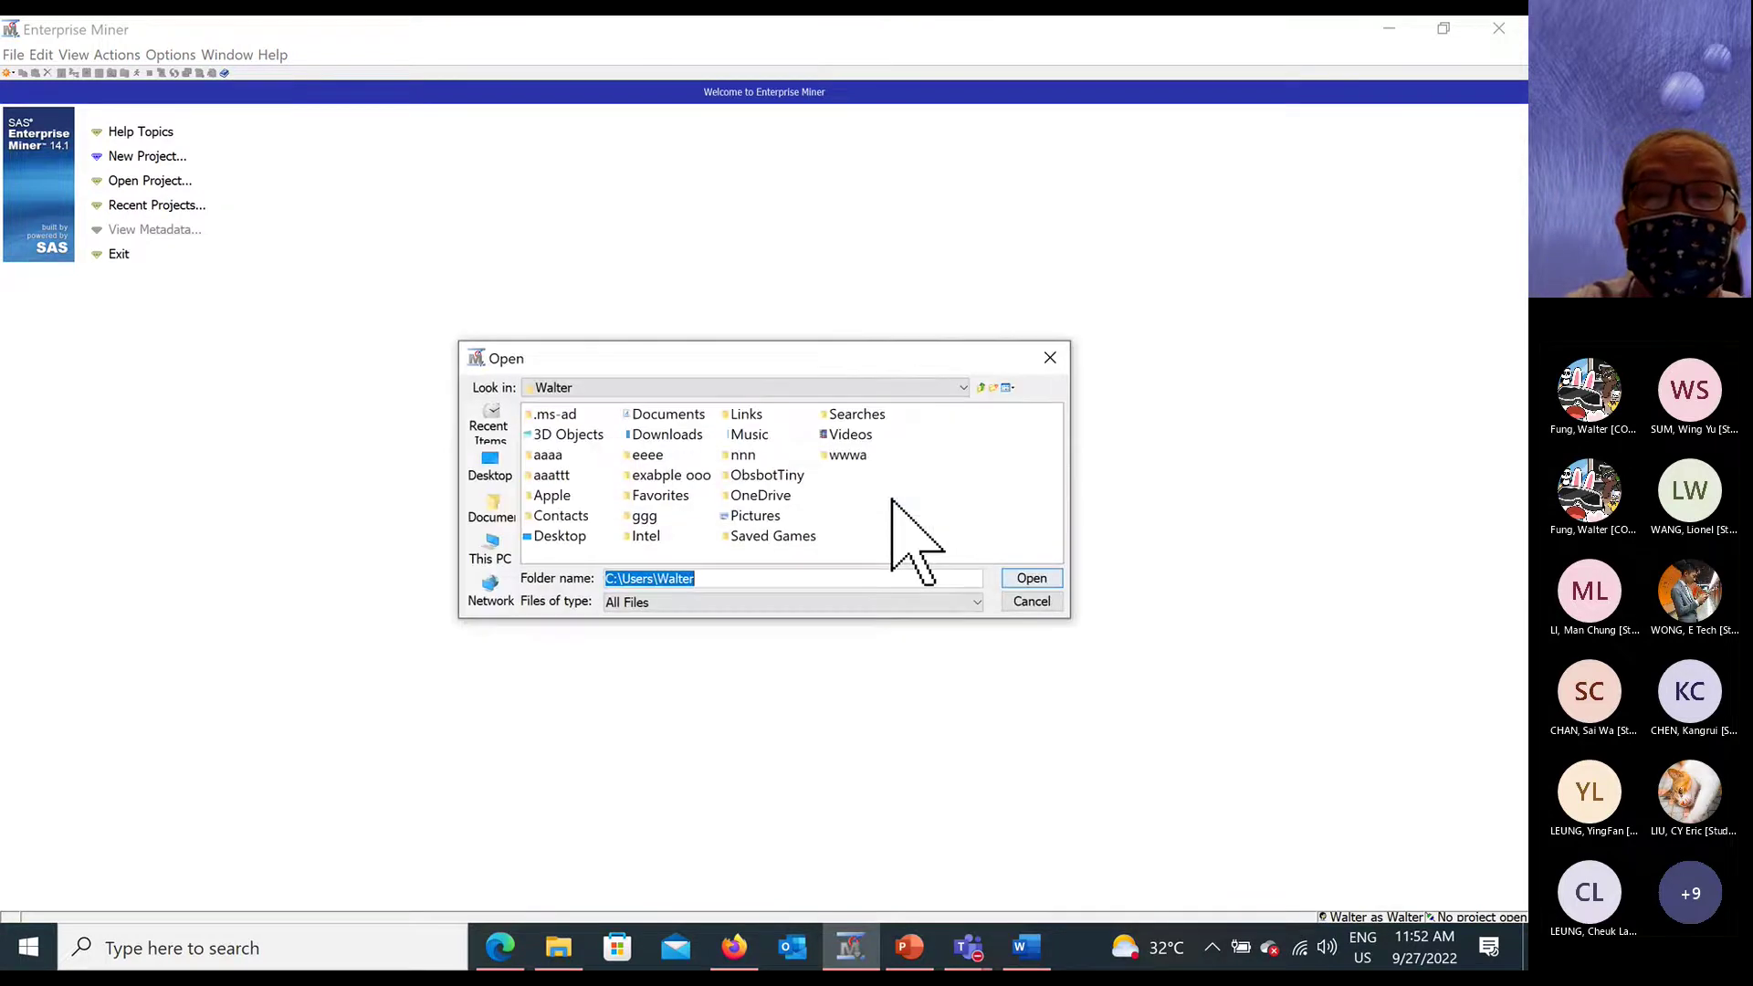
click(1035, 575)
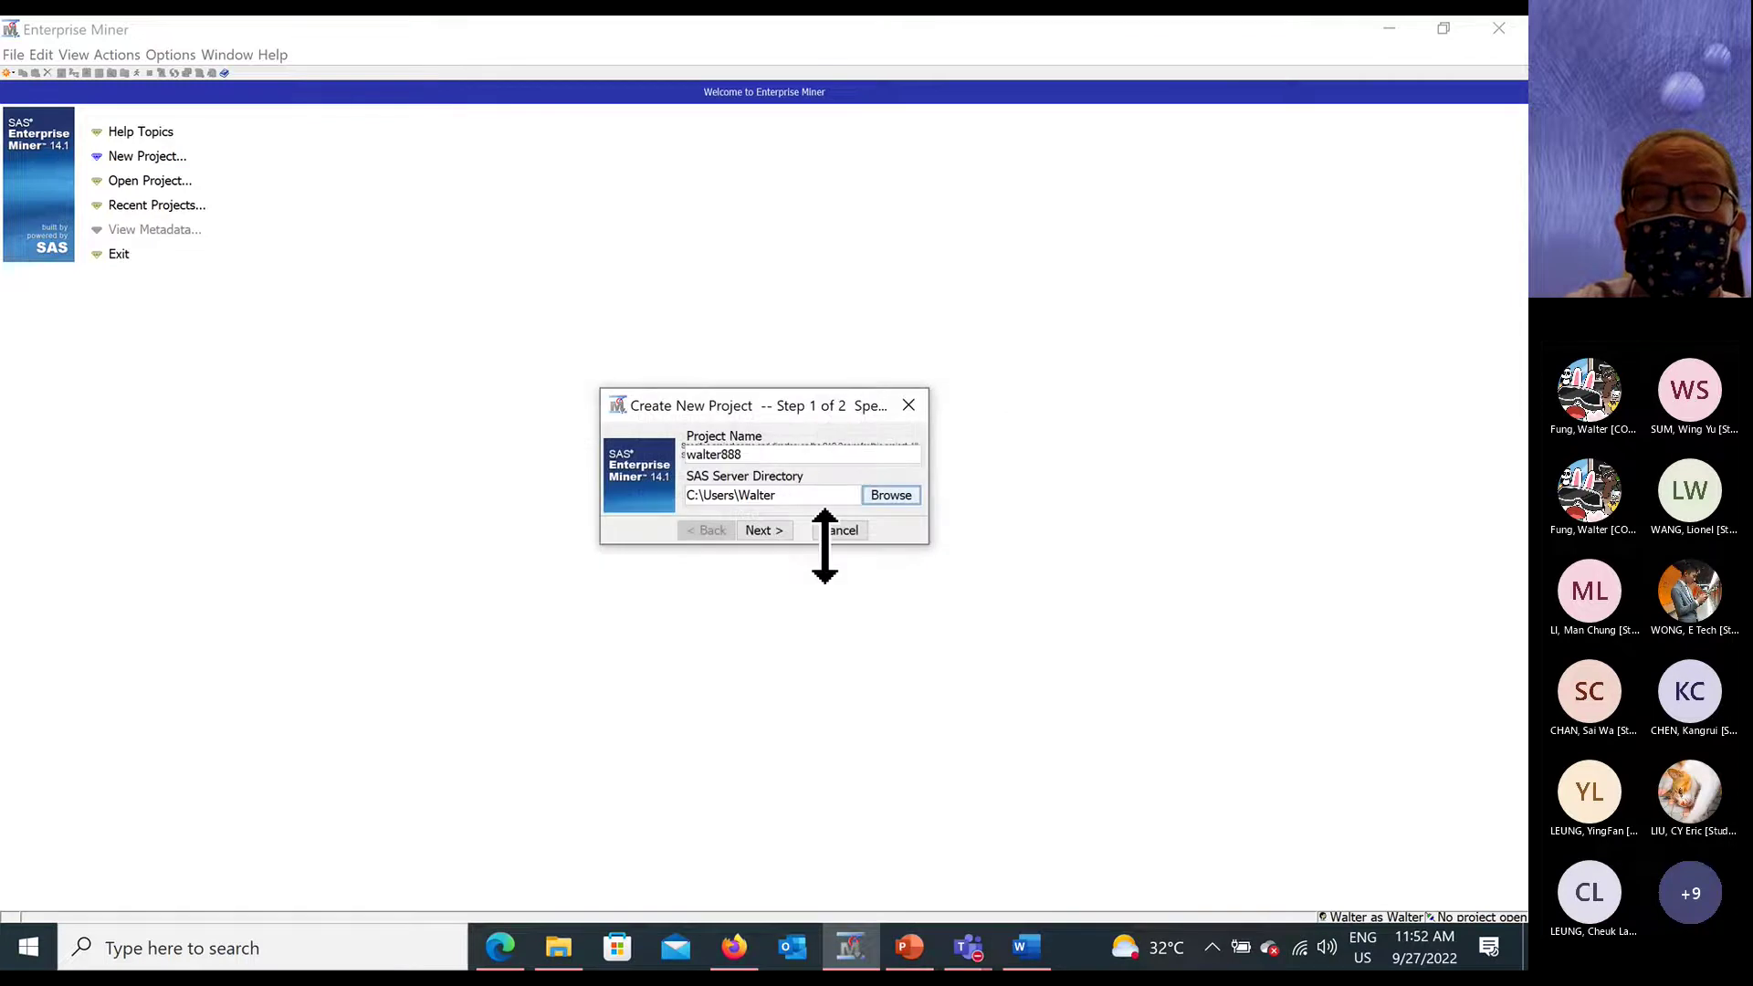
click(764, 531)
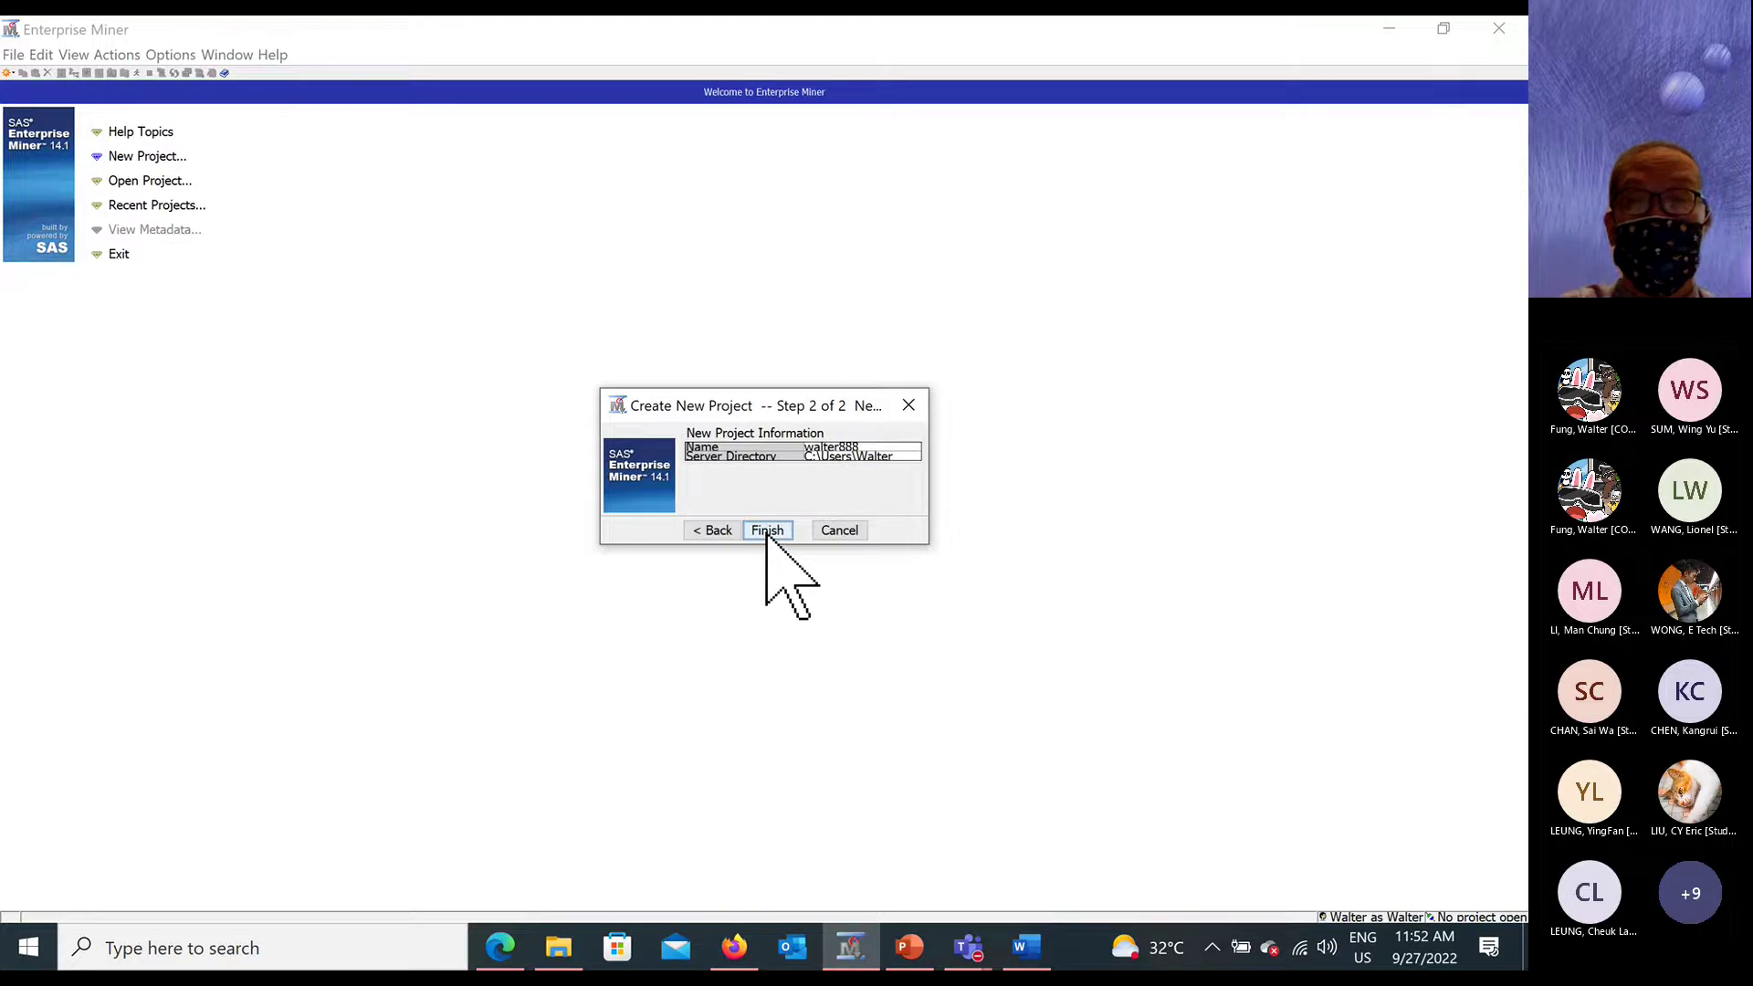
click(767, 532)
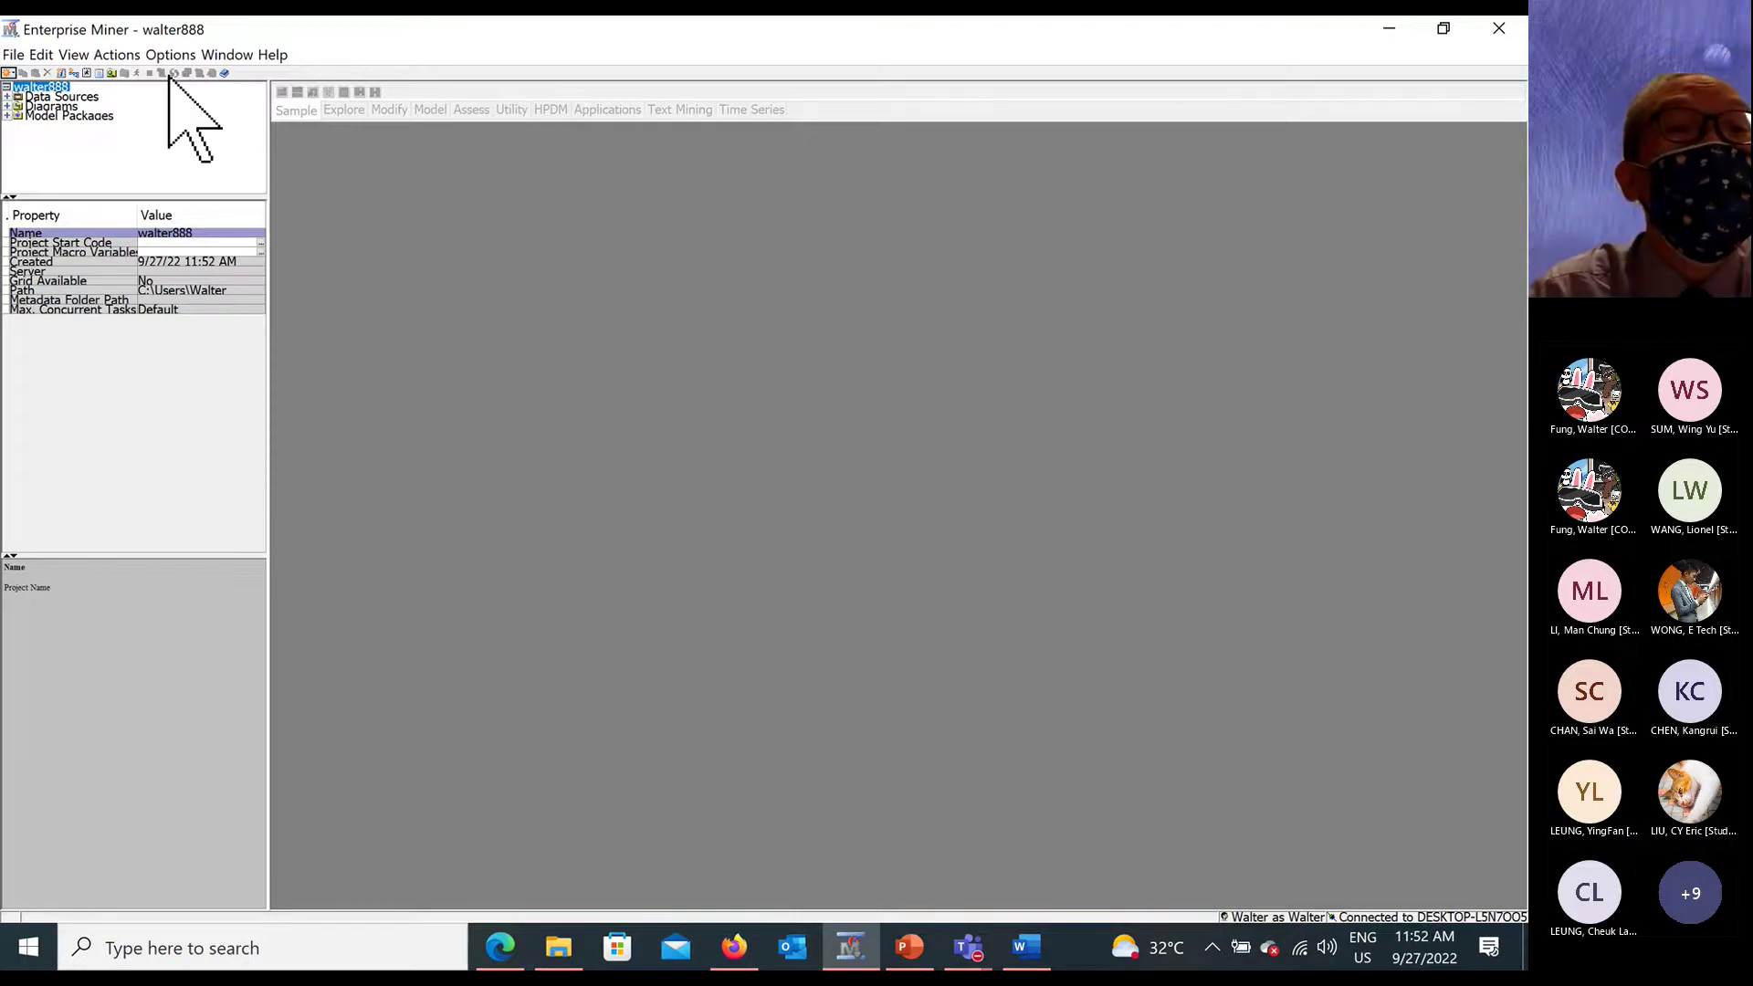
click(40, 55)
mouse_move(103, 55)
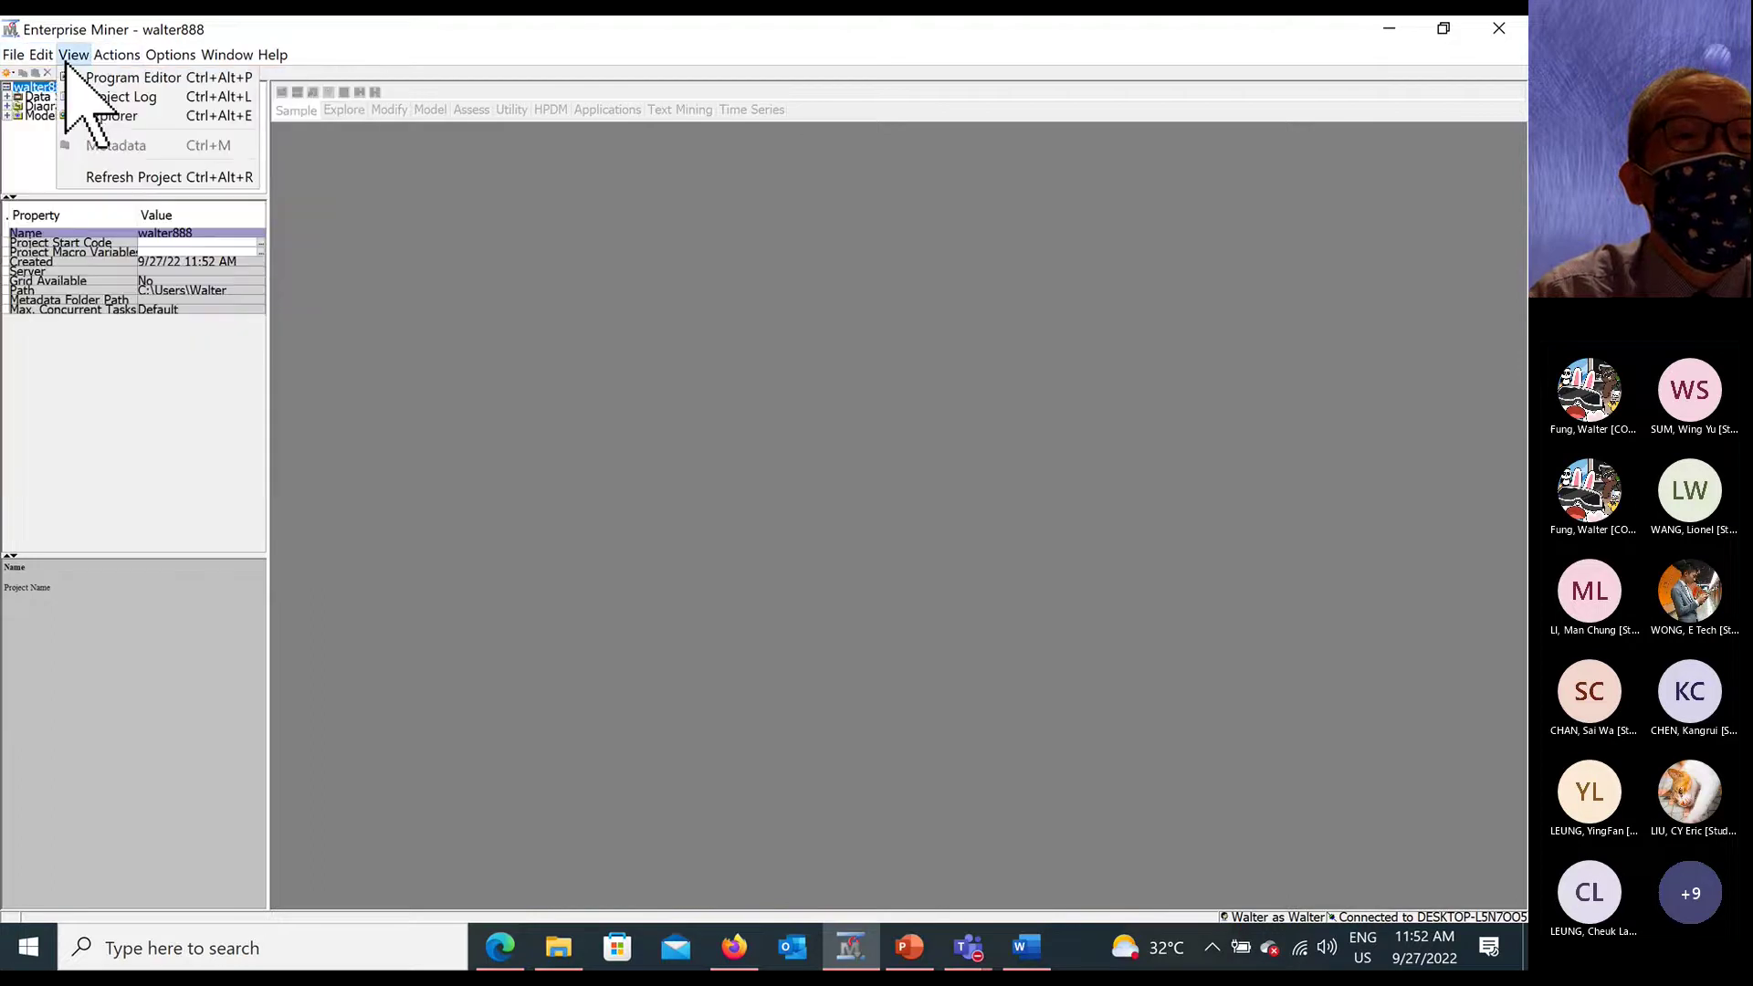
mouse_move(128, 82)
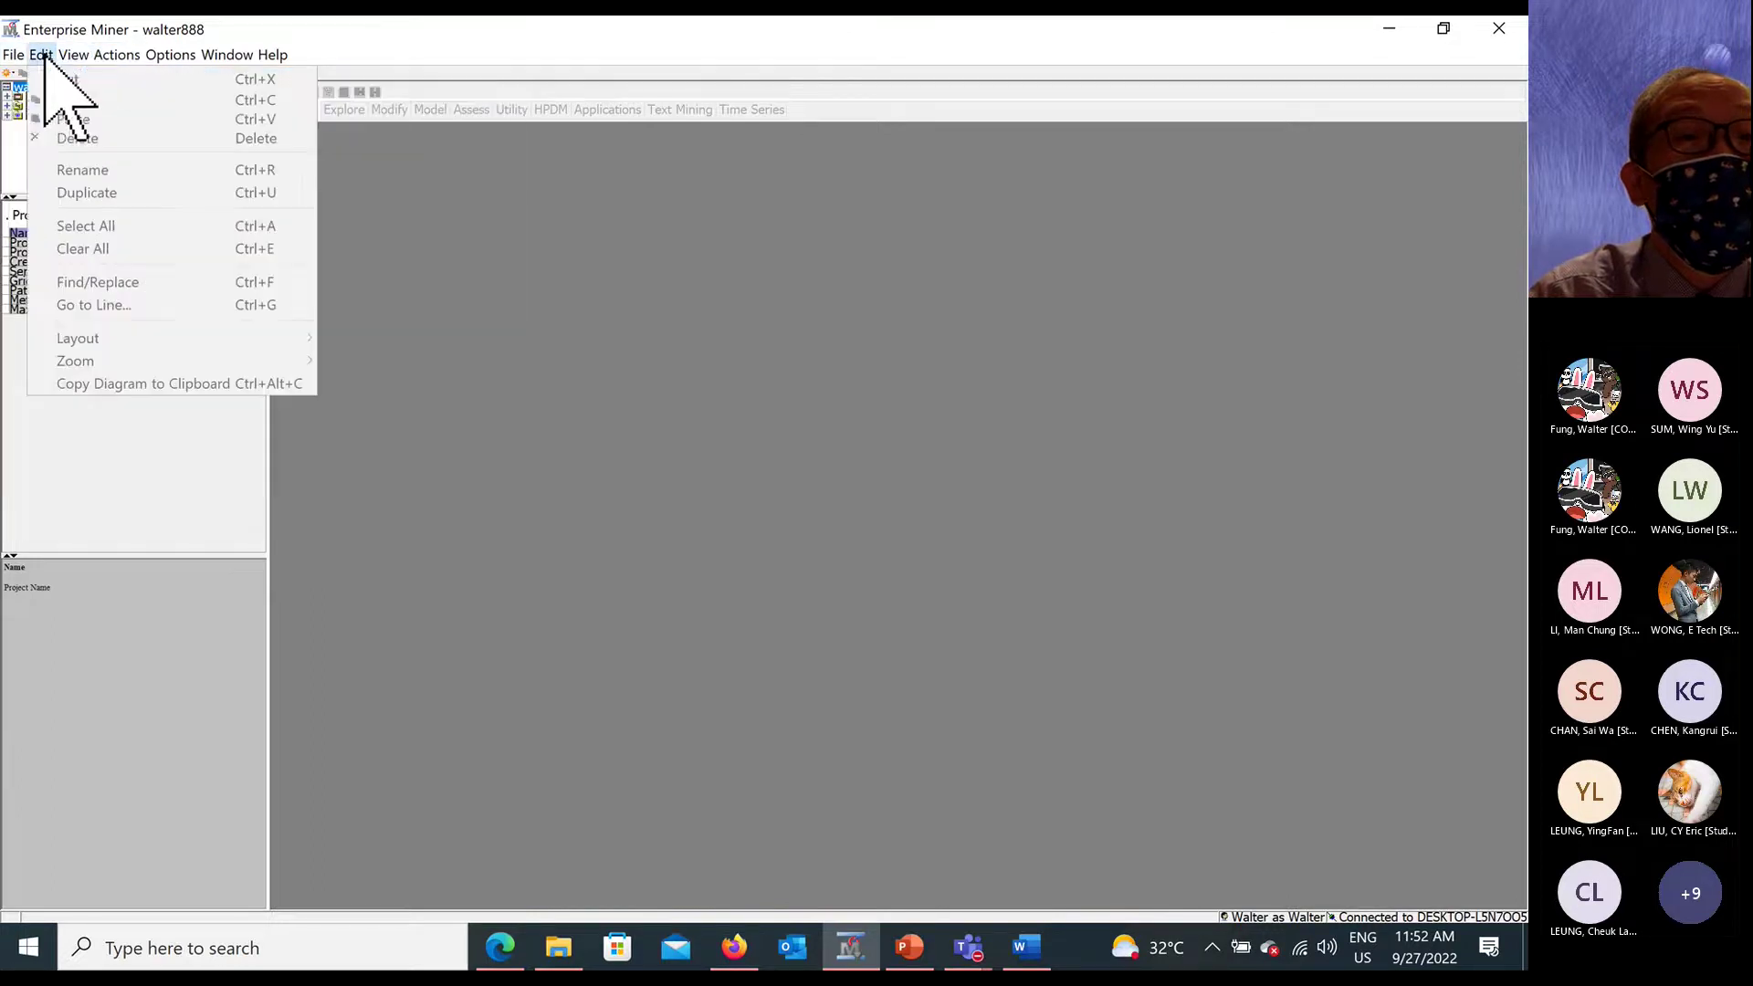
mouse_move(15, 57)
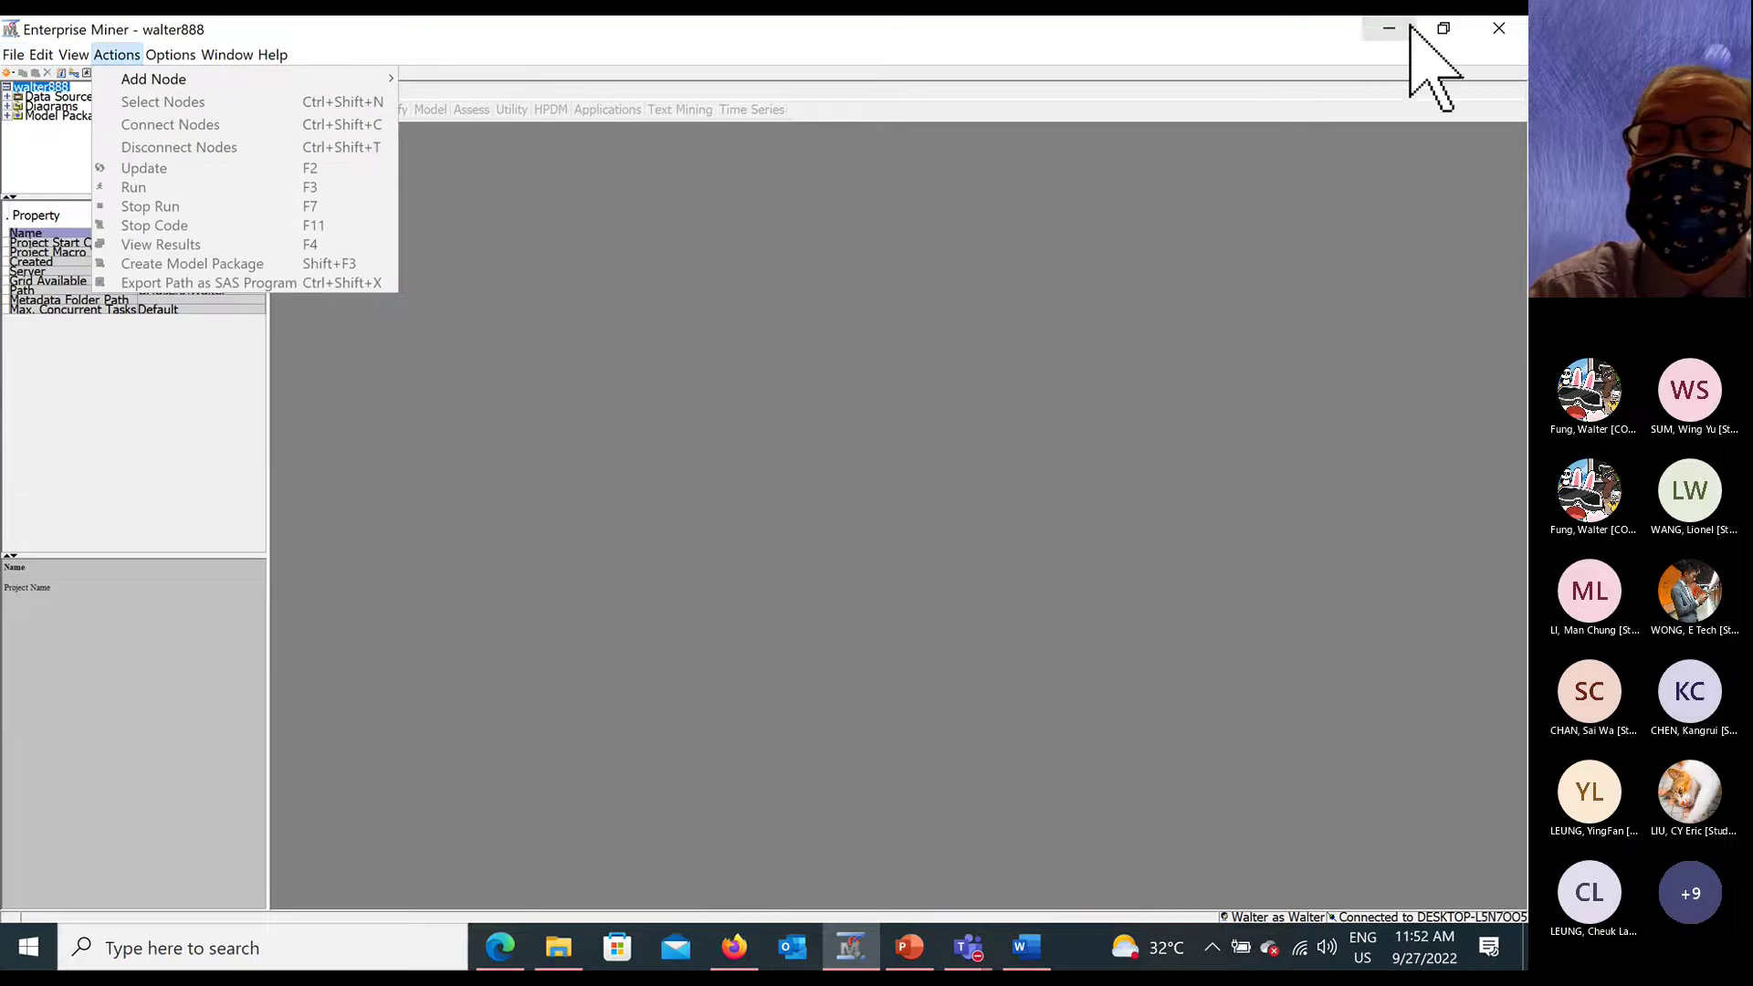
click(1443, 28)
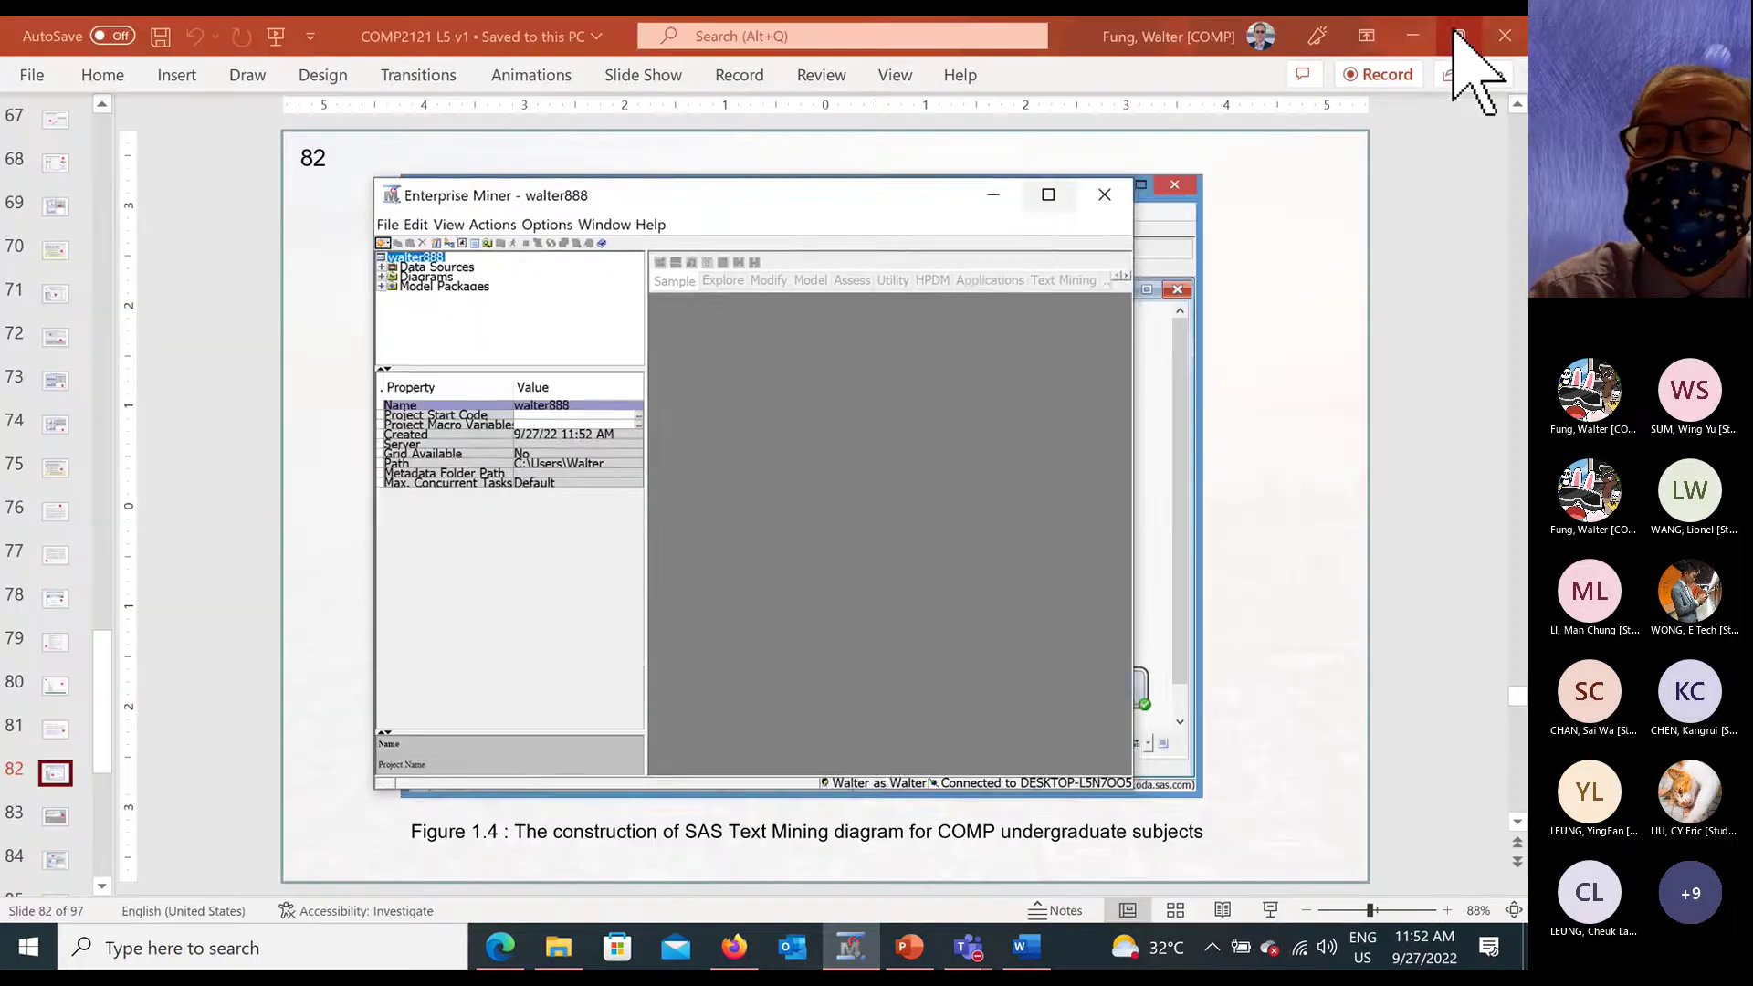
click(1055, 205)
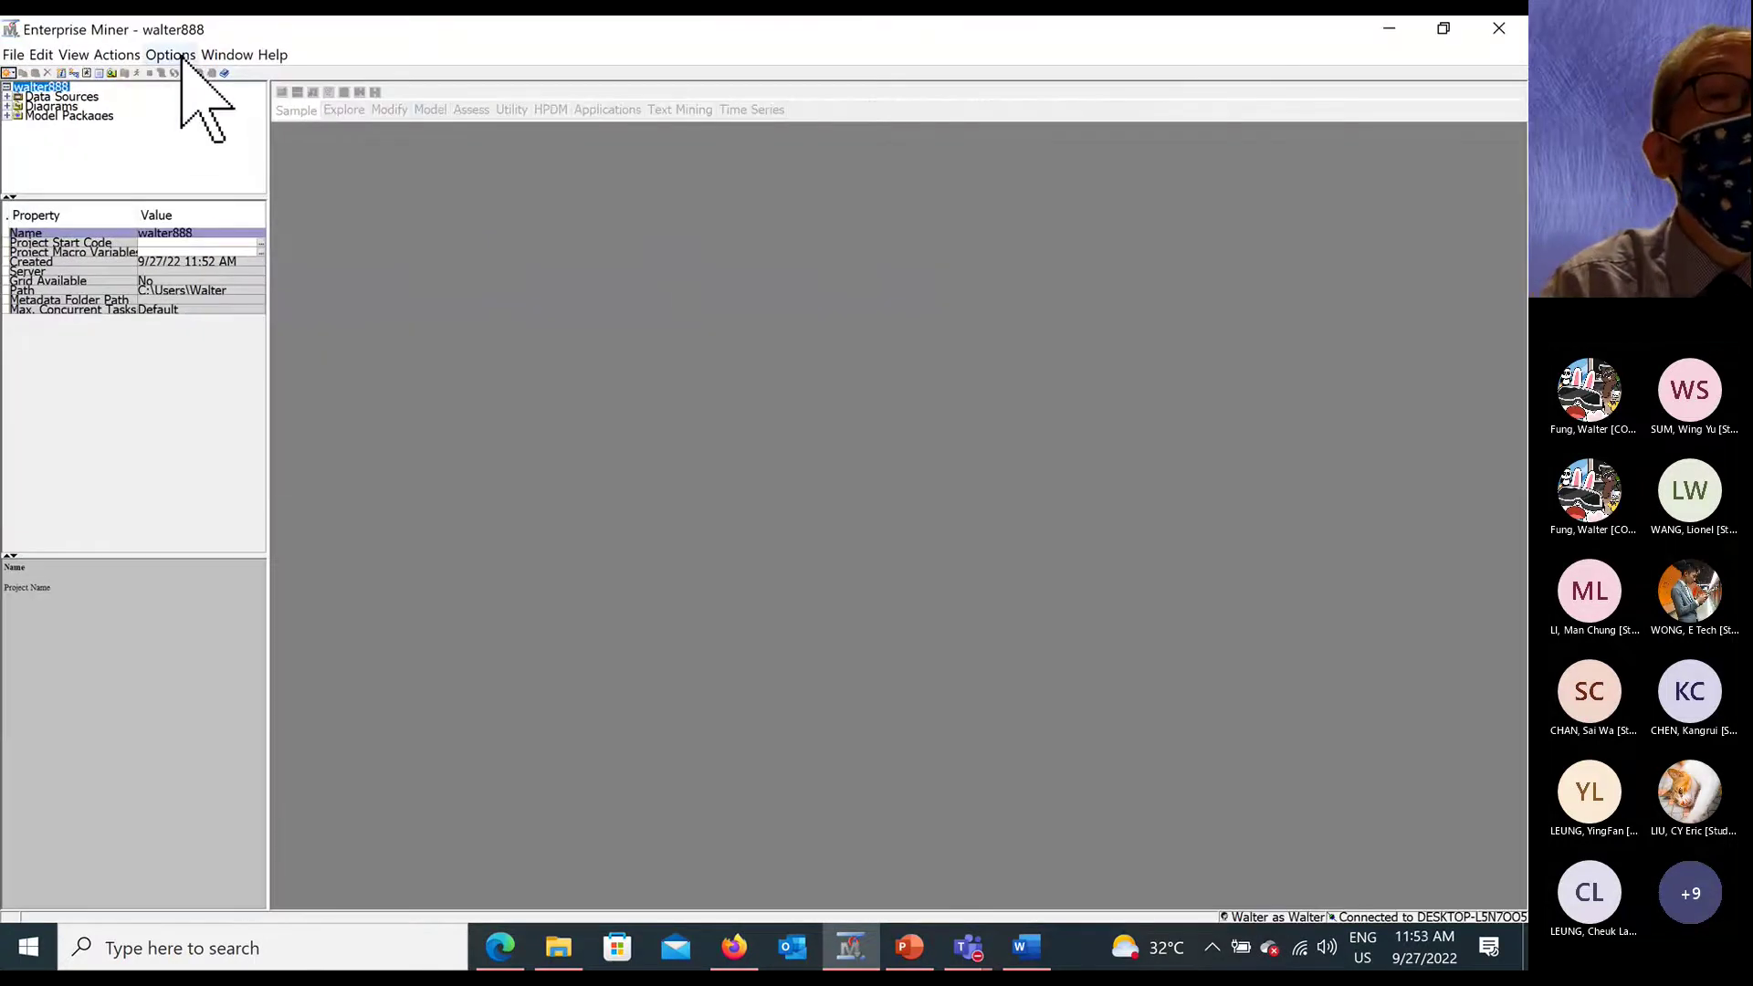
Start creating a new library in the project and name it WalLib.
click(41, 55)
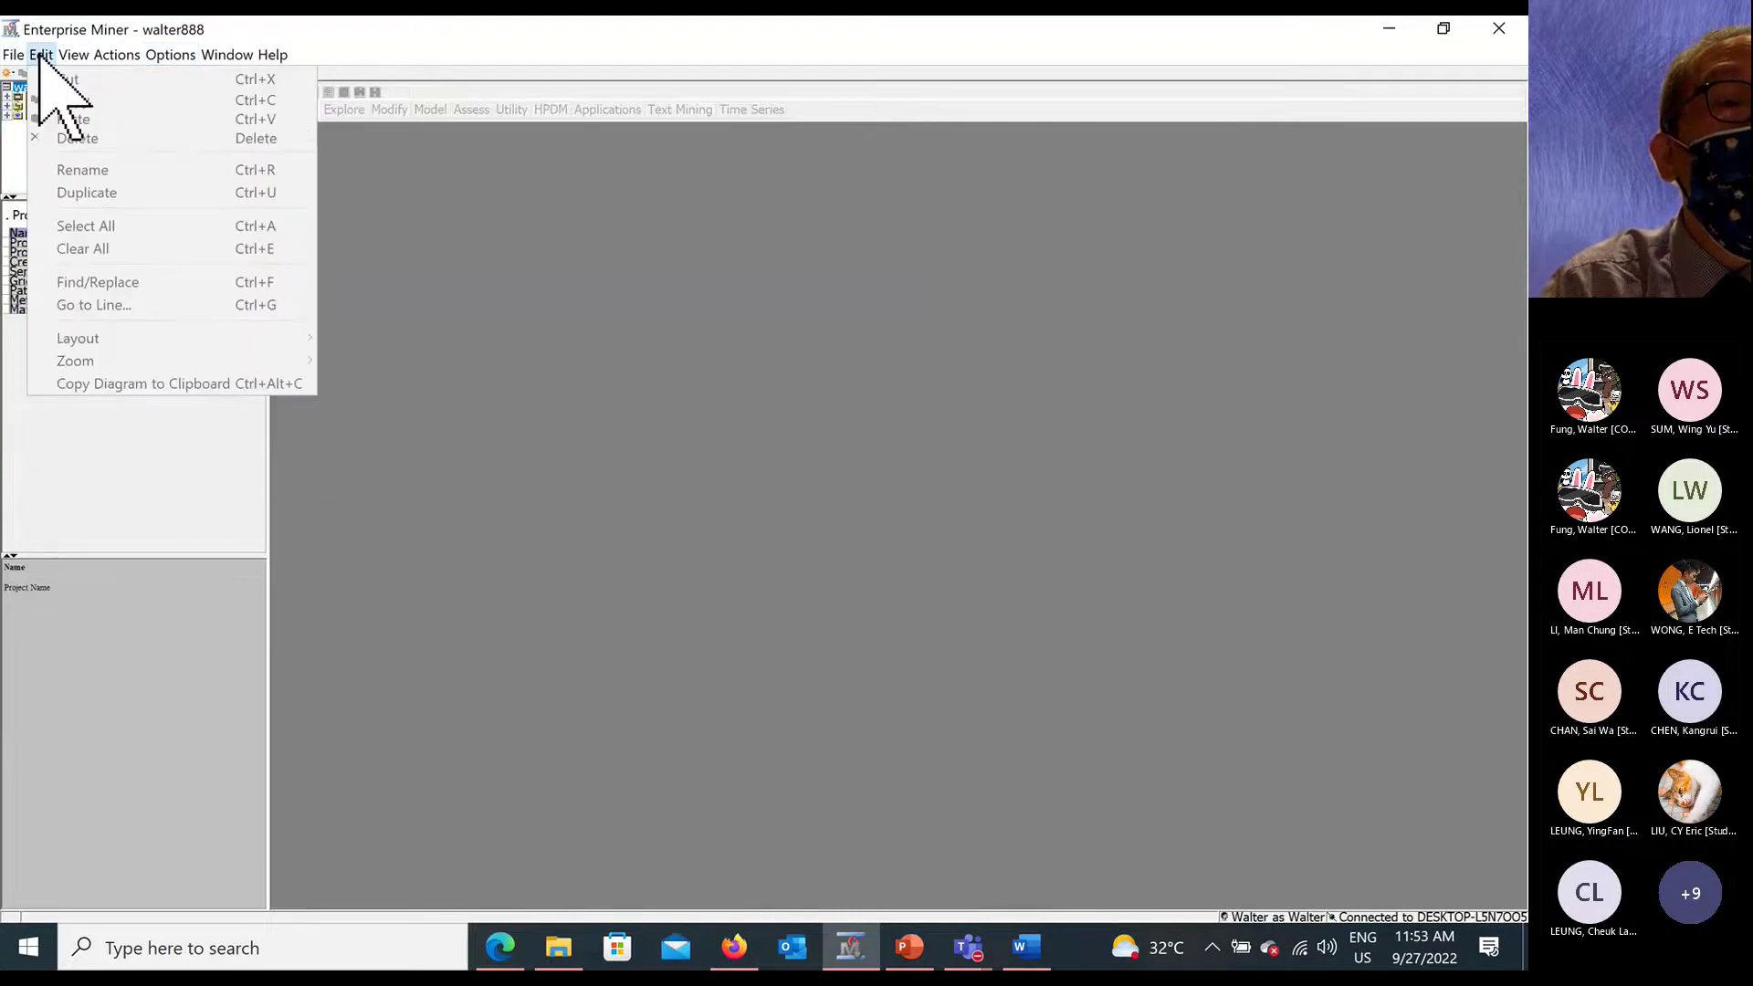
mouse_move(19, 55)
mouse_move(119, 135)
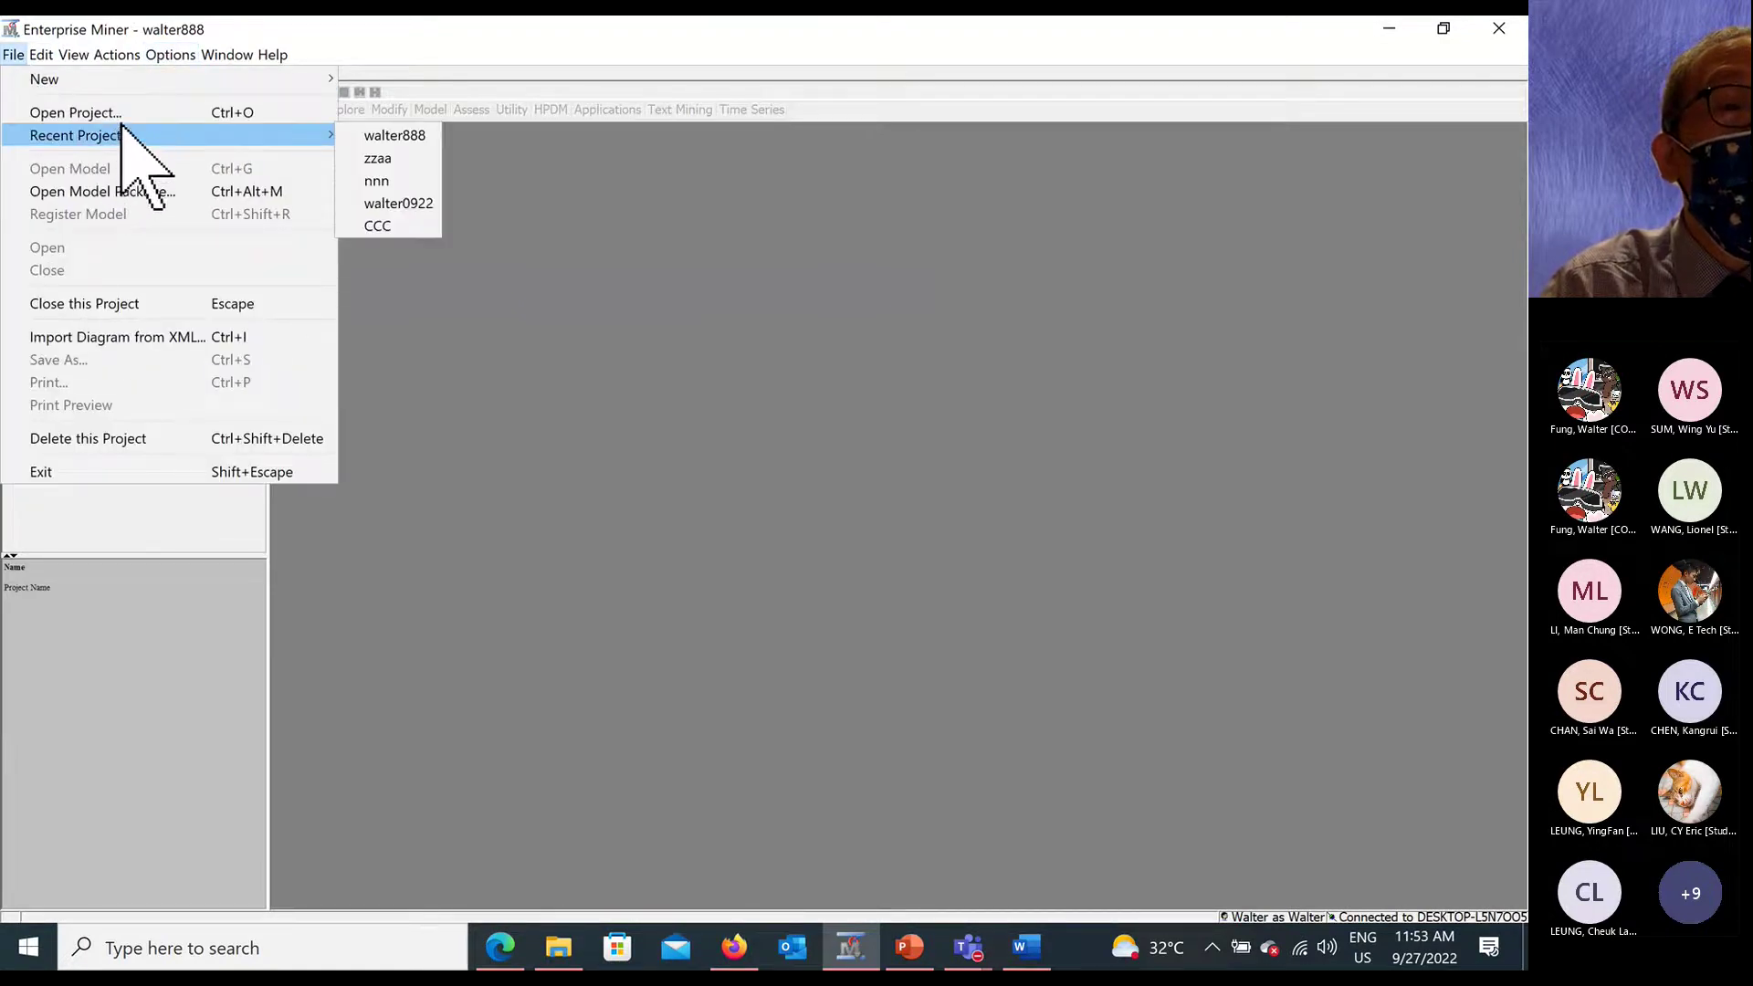
mouse_move(101, 80)
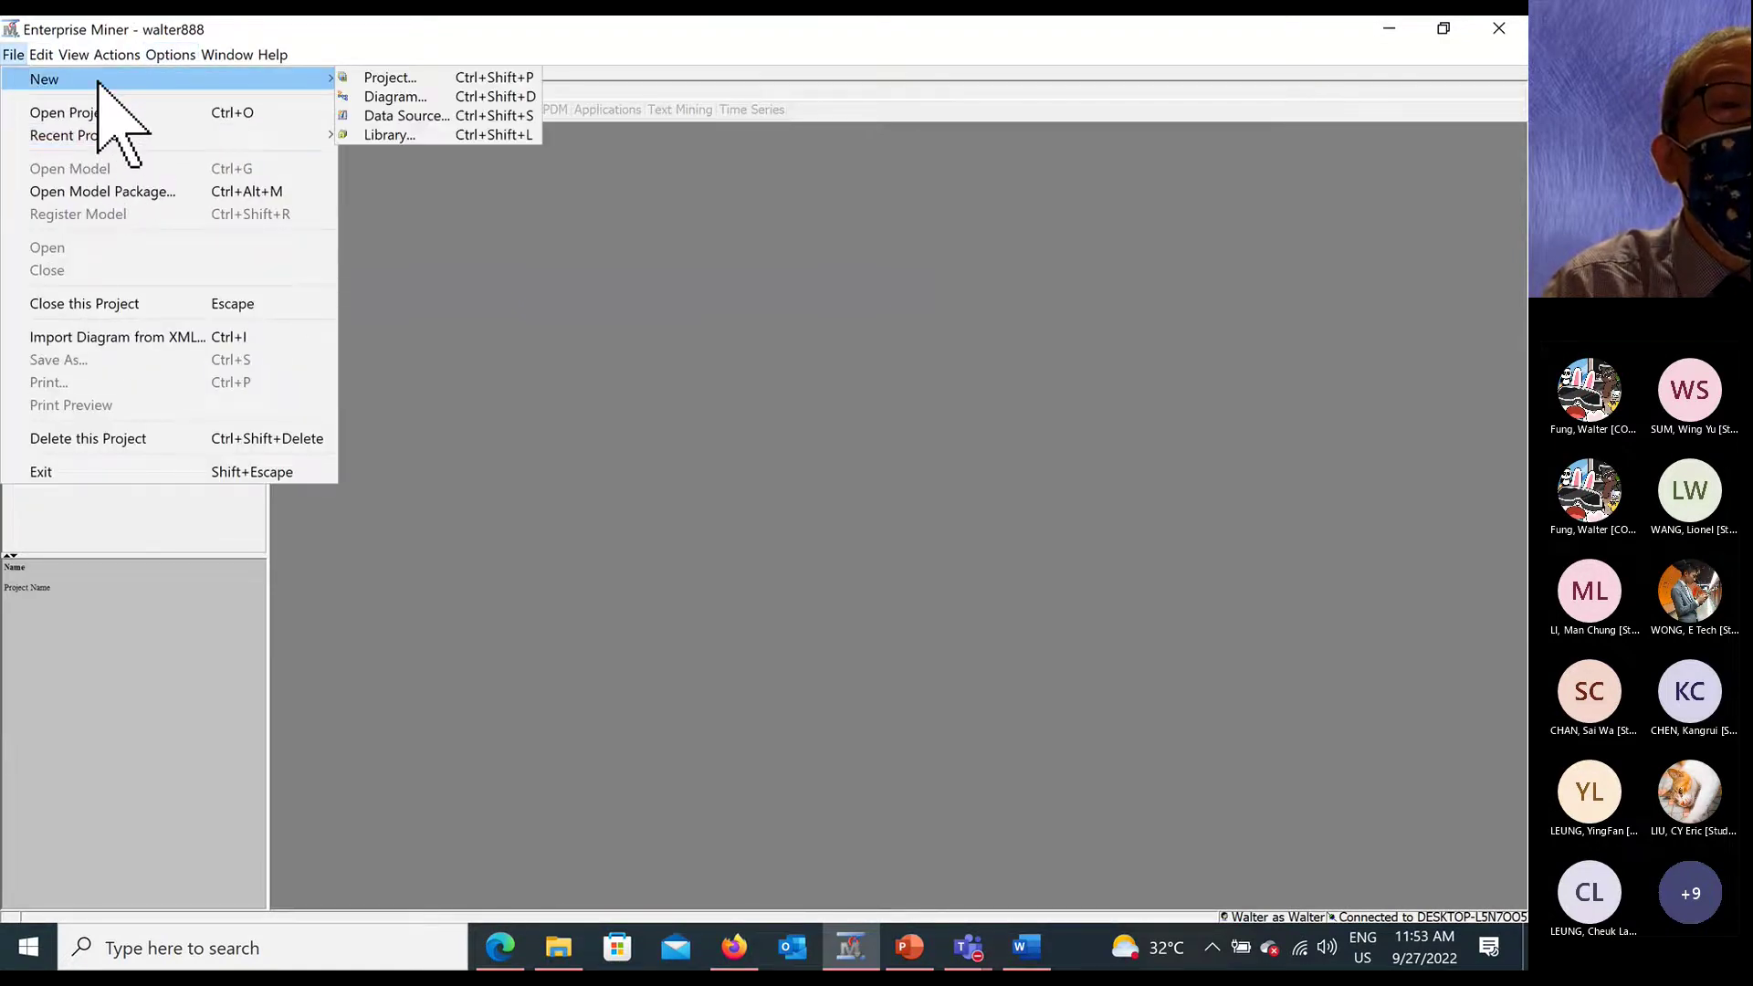
click(397, 136)
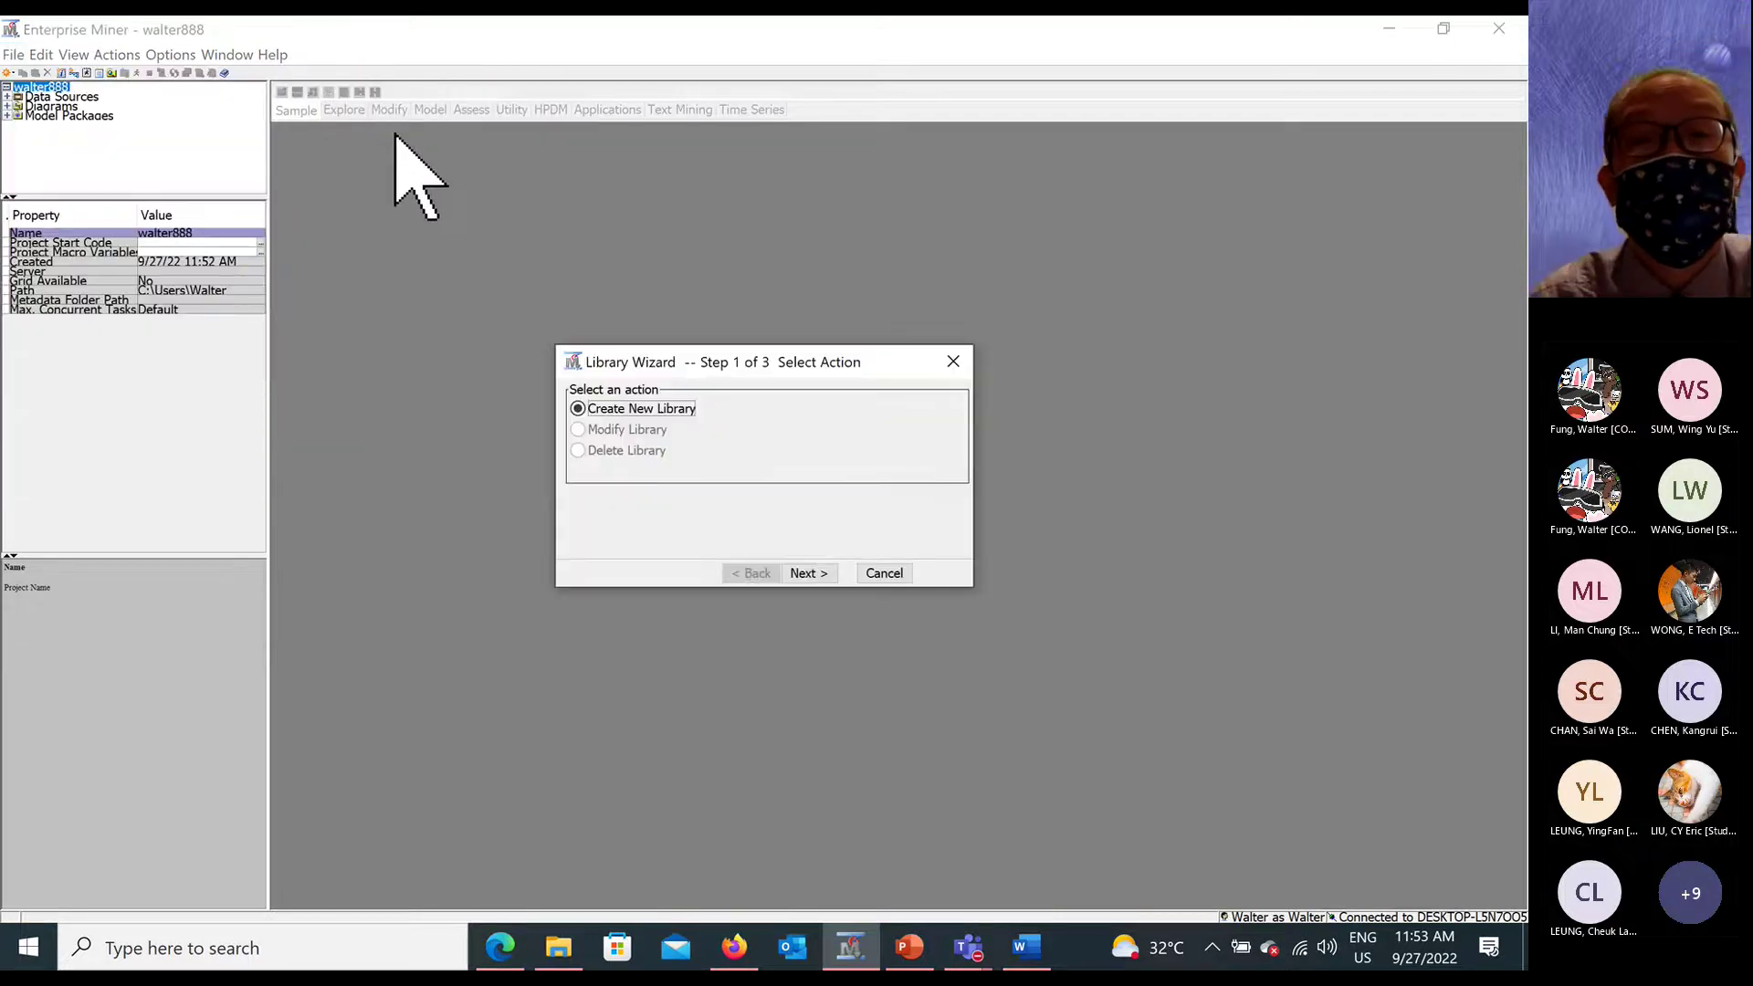
click(809, 572)
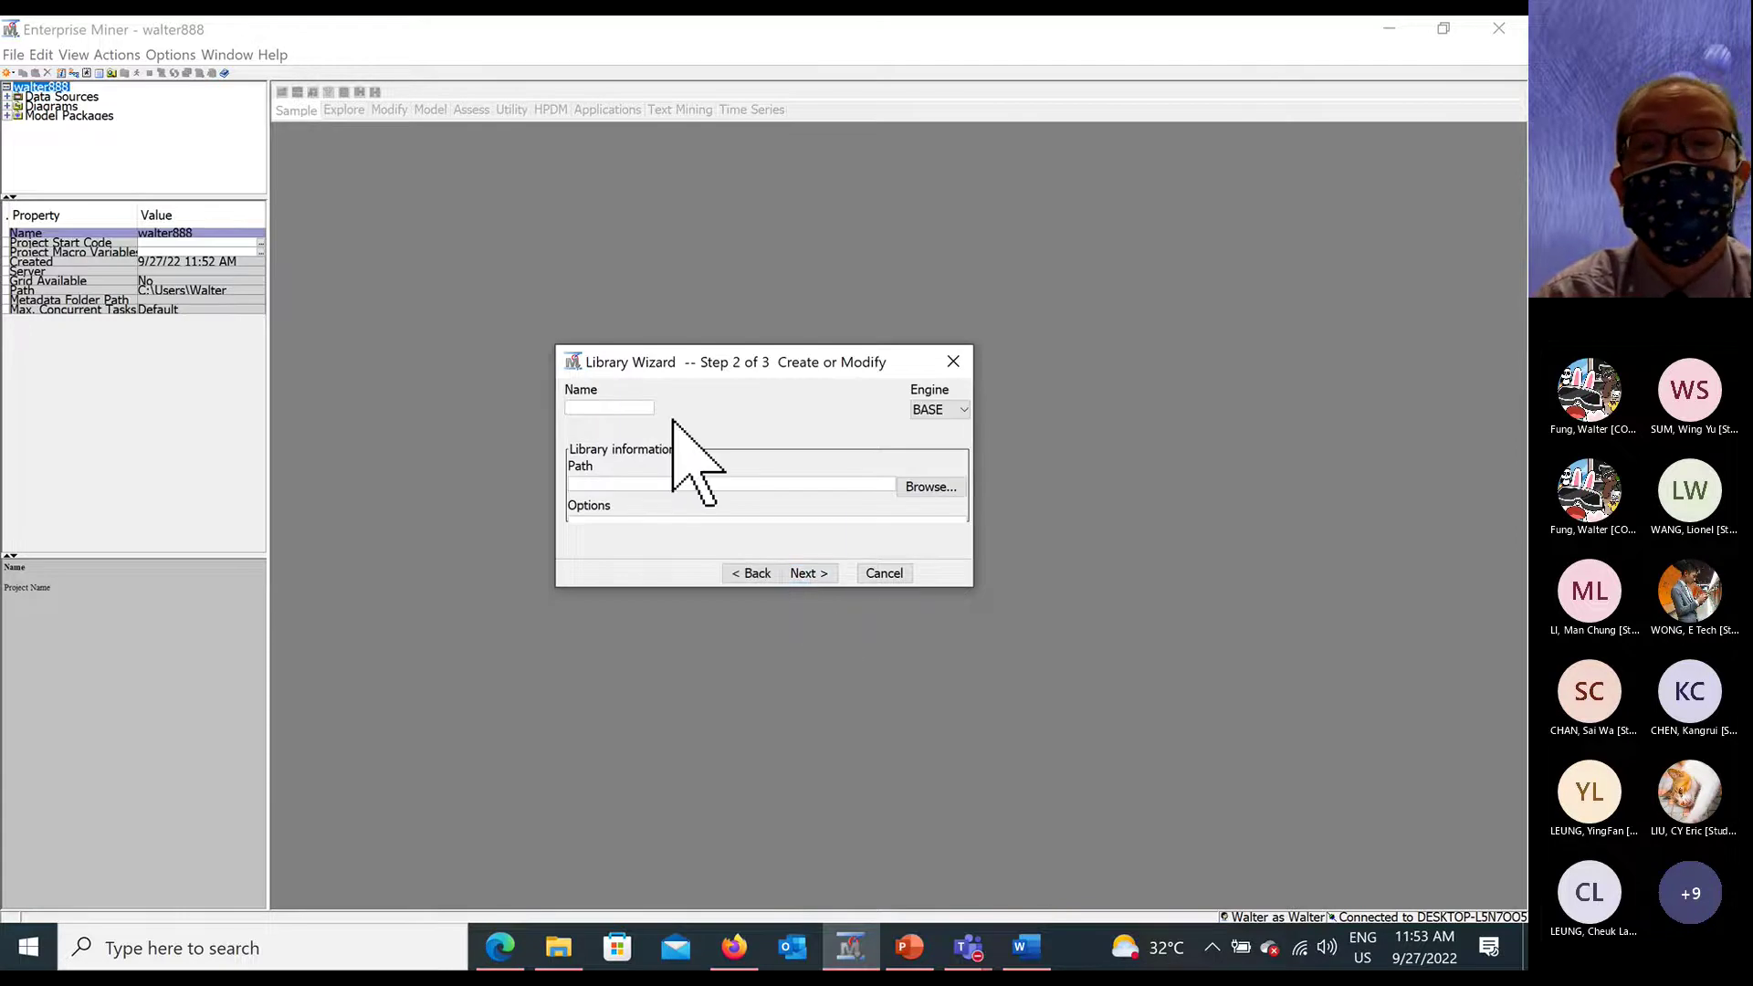
click(625, 409)
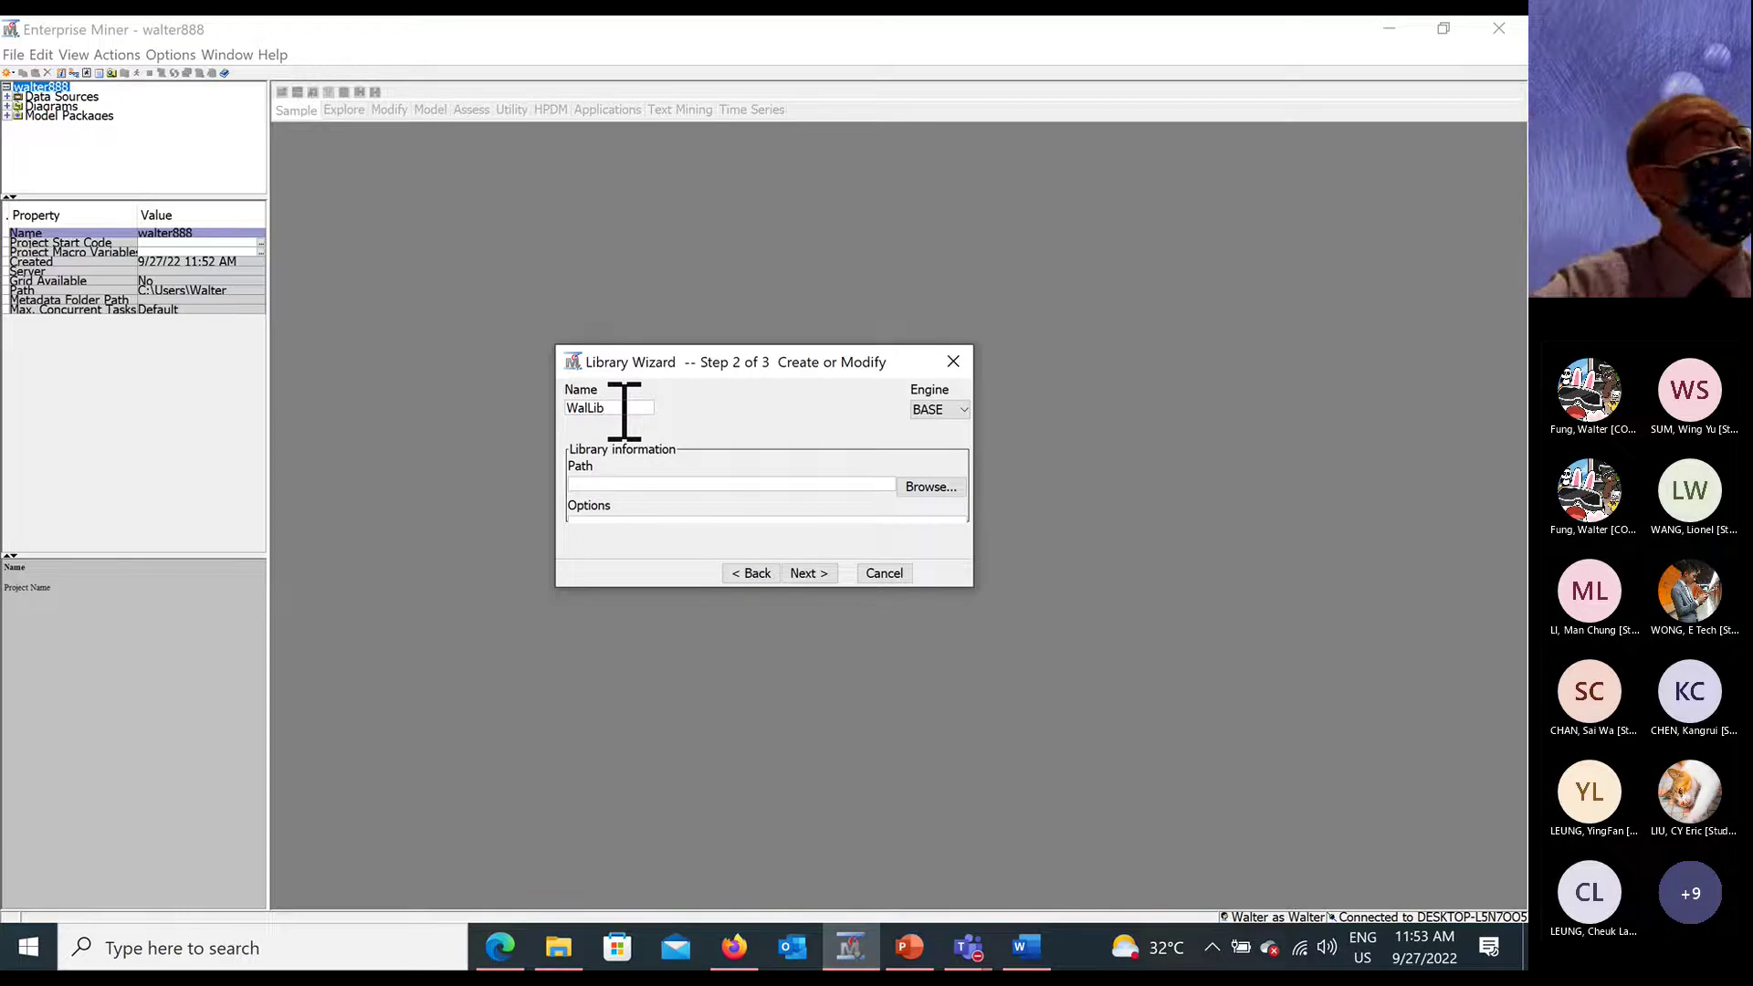
Browse for the library path into the folder C:\Active 2022-2023 Semester 1\COMP2121\SAS.
click(930, 486)
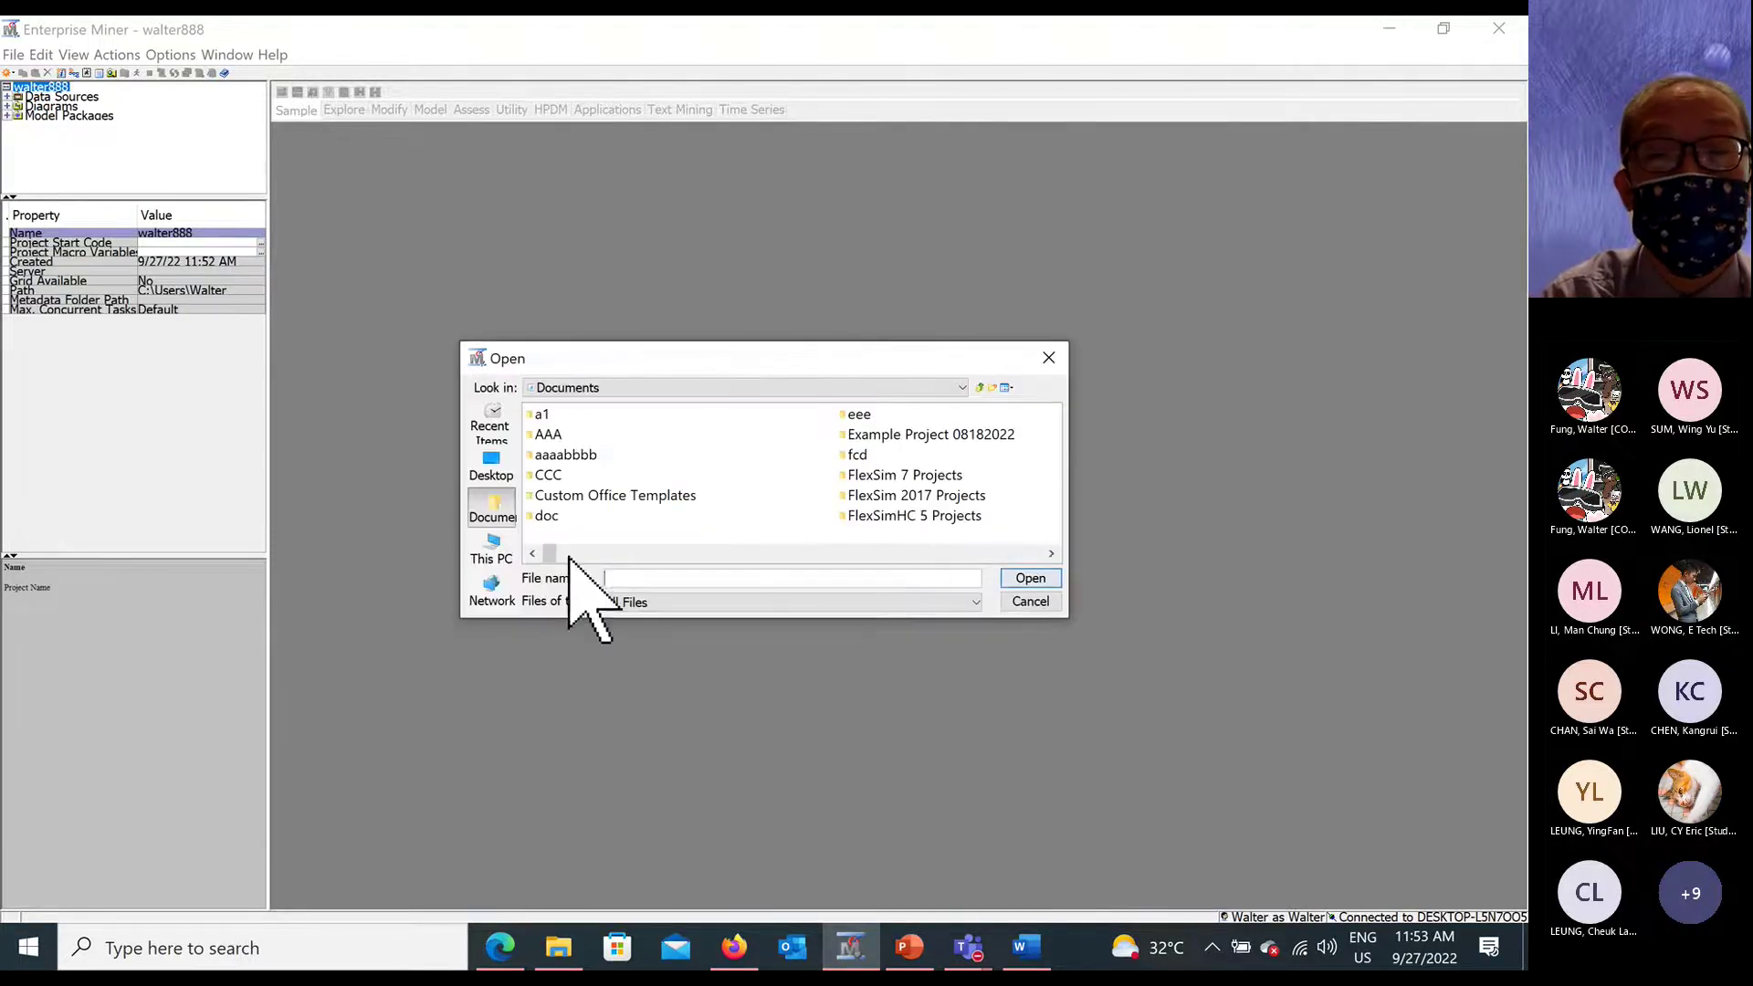
click(504, 558)
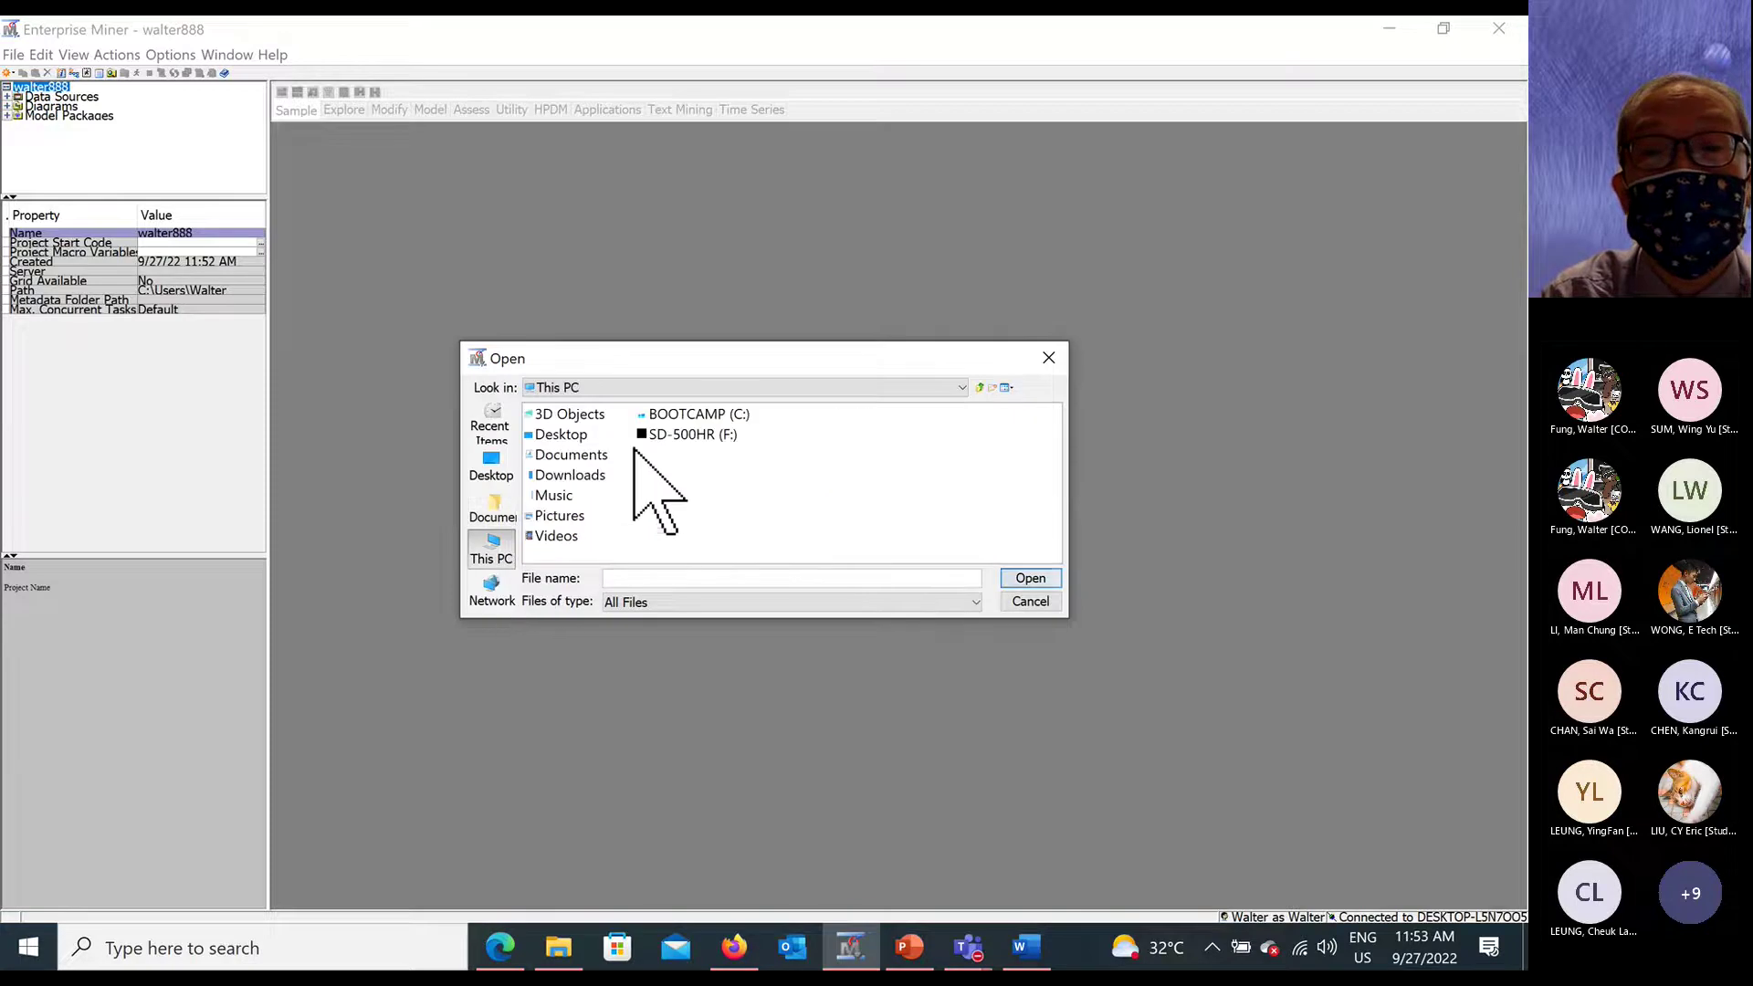
double_click(716, 414)
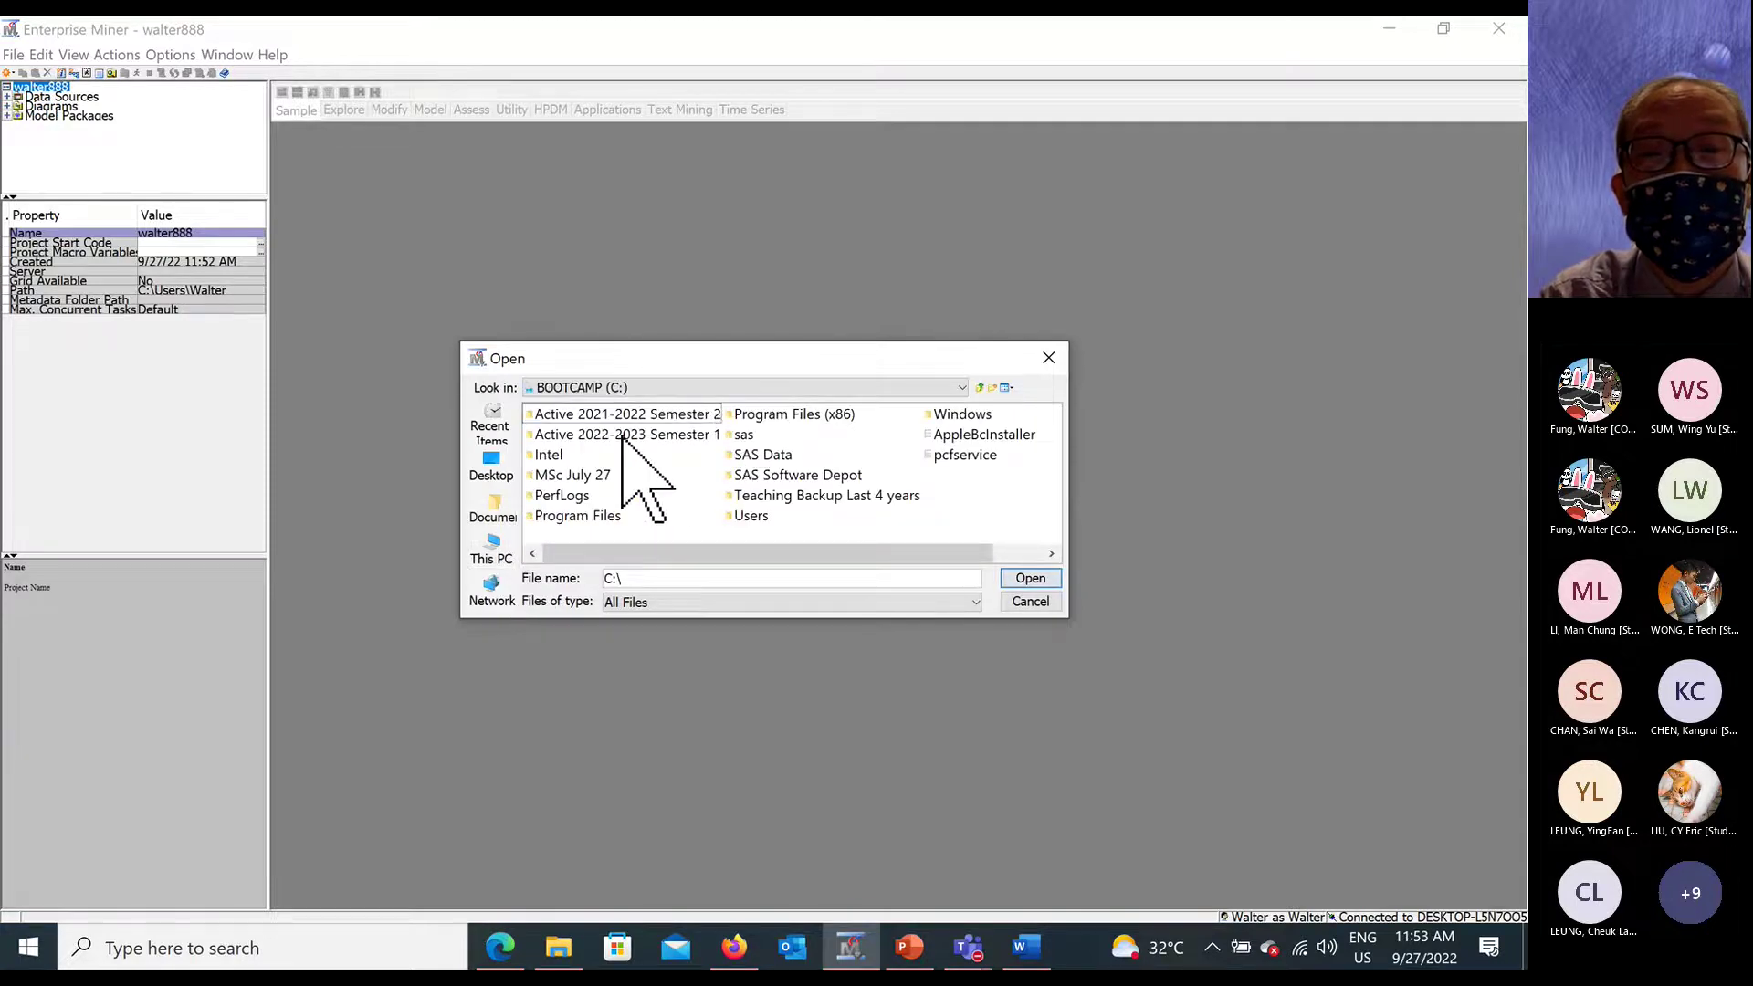
double_click(630, 434)
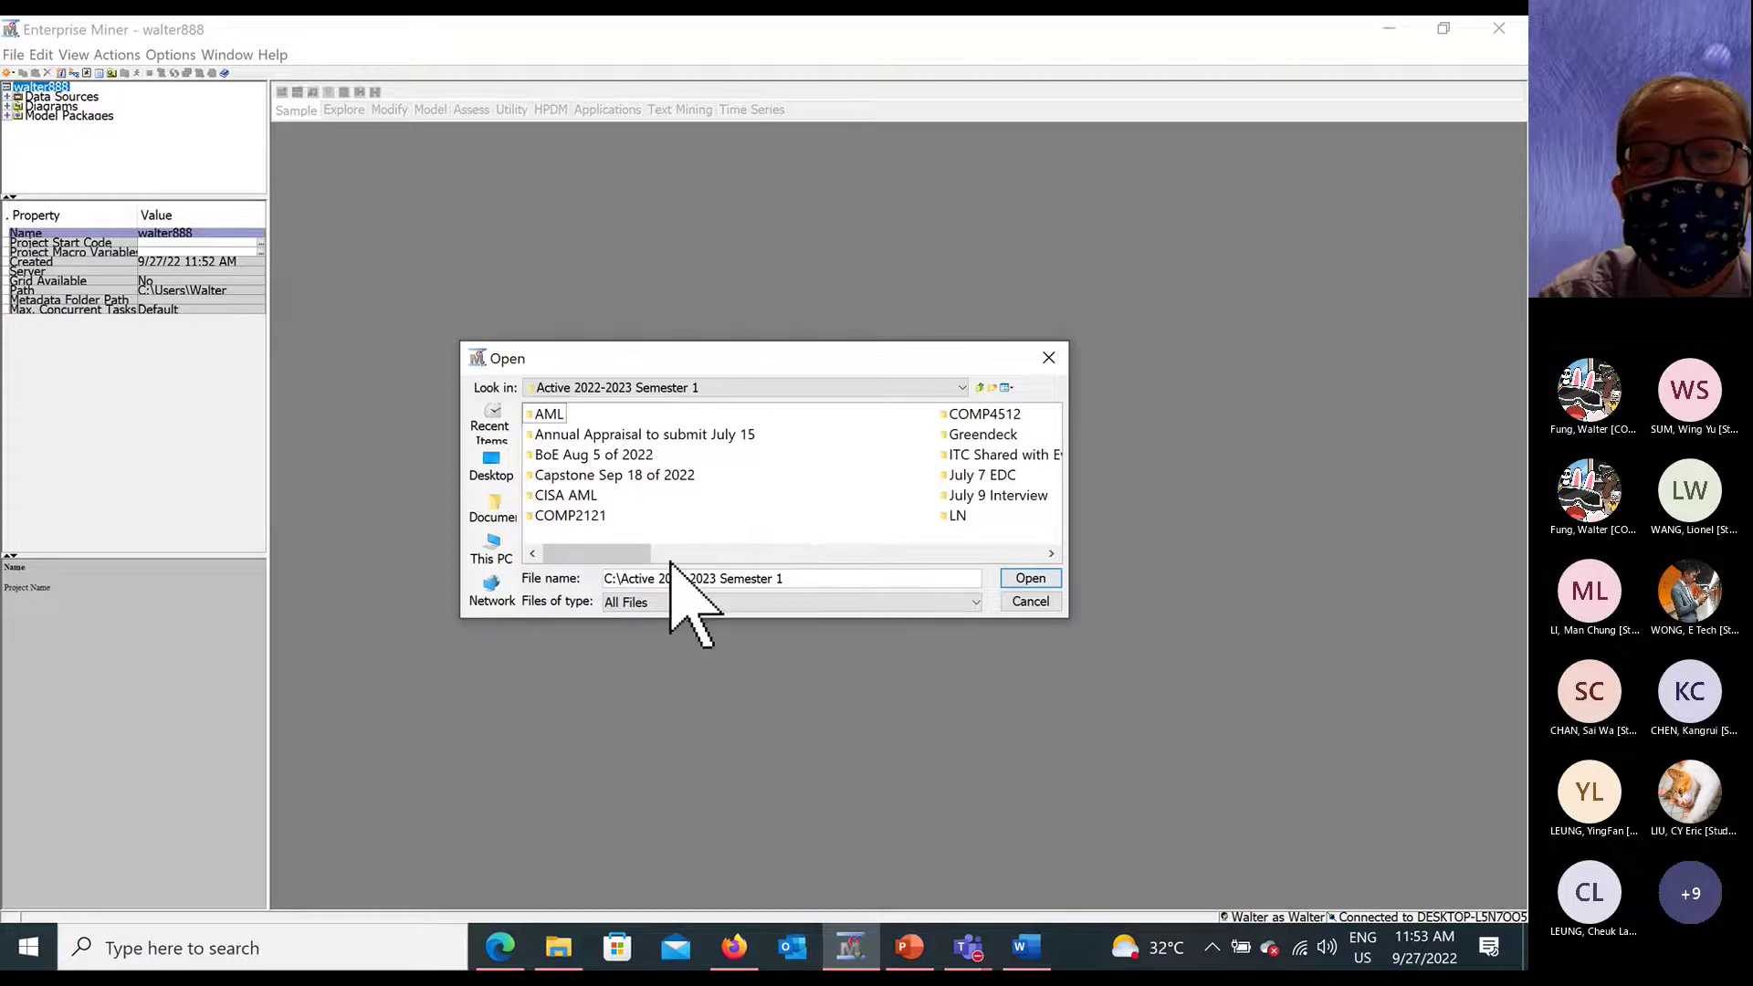
drag(639, 557, 783, 559)
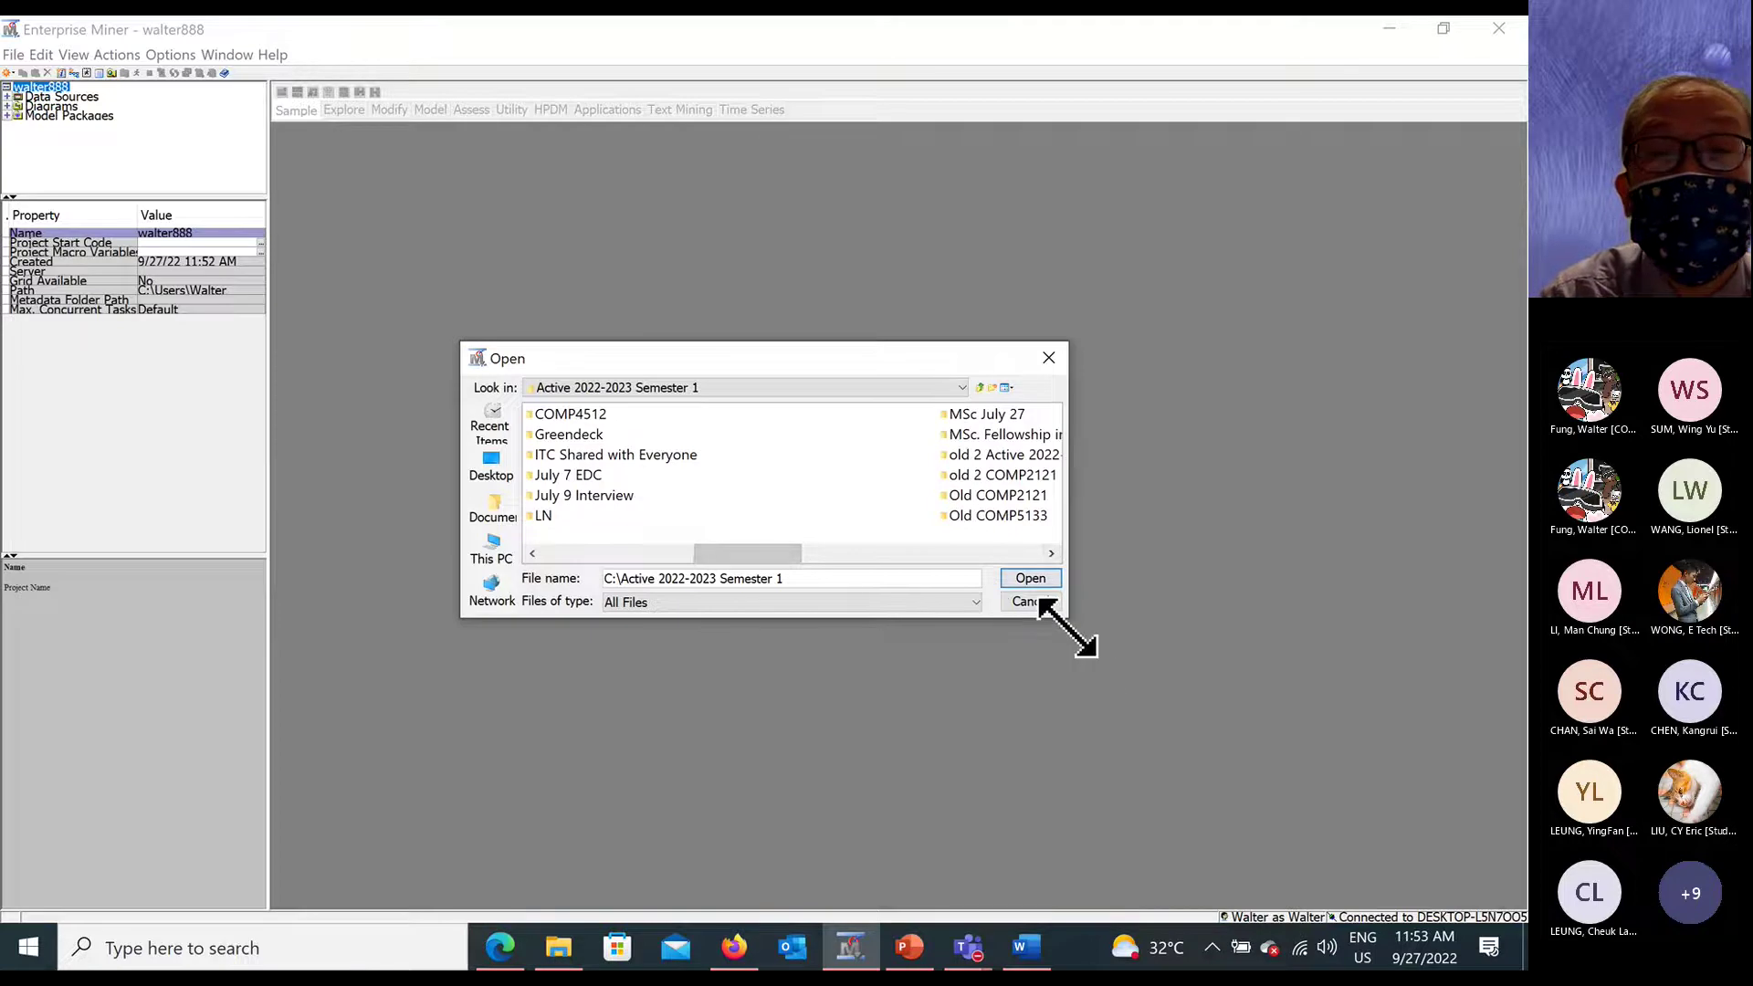
drag(1066, 627, 1374, 860)
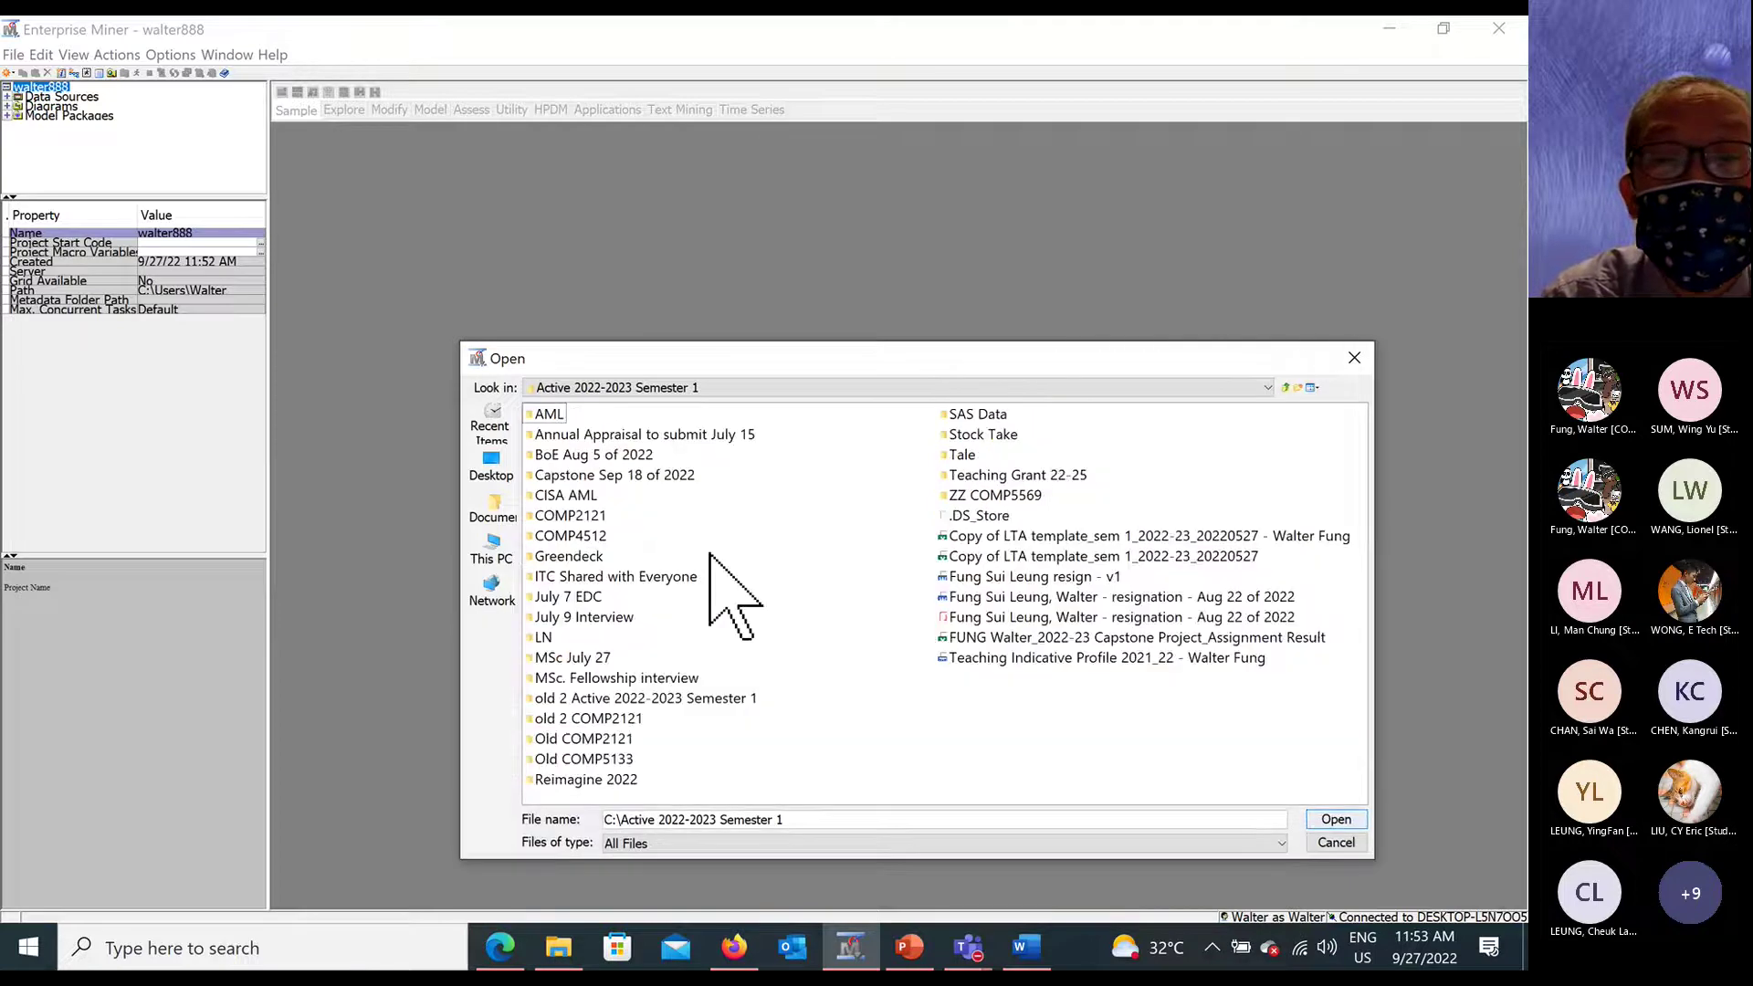
double_click(592, 516)
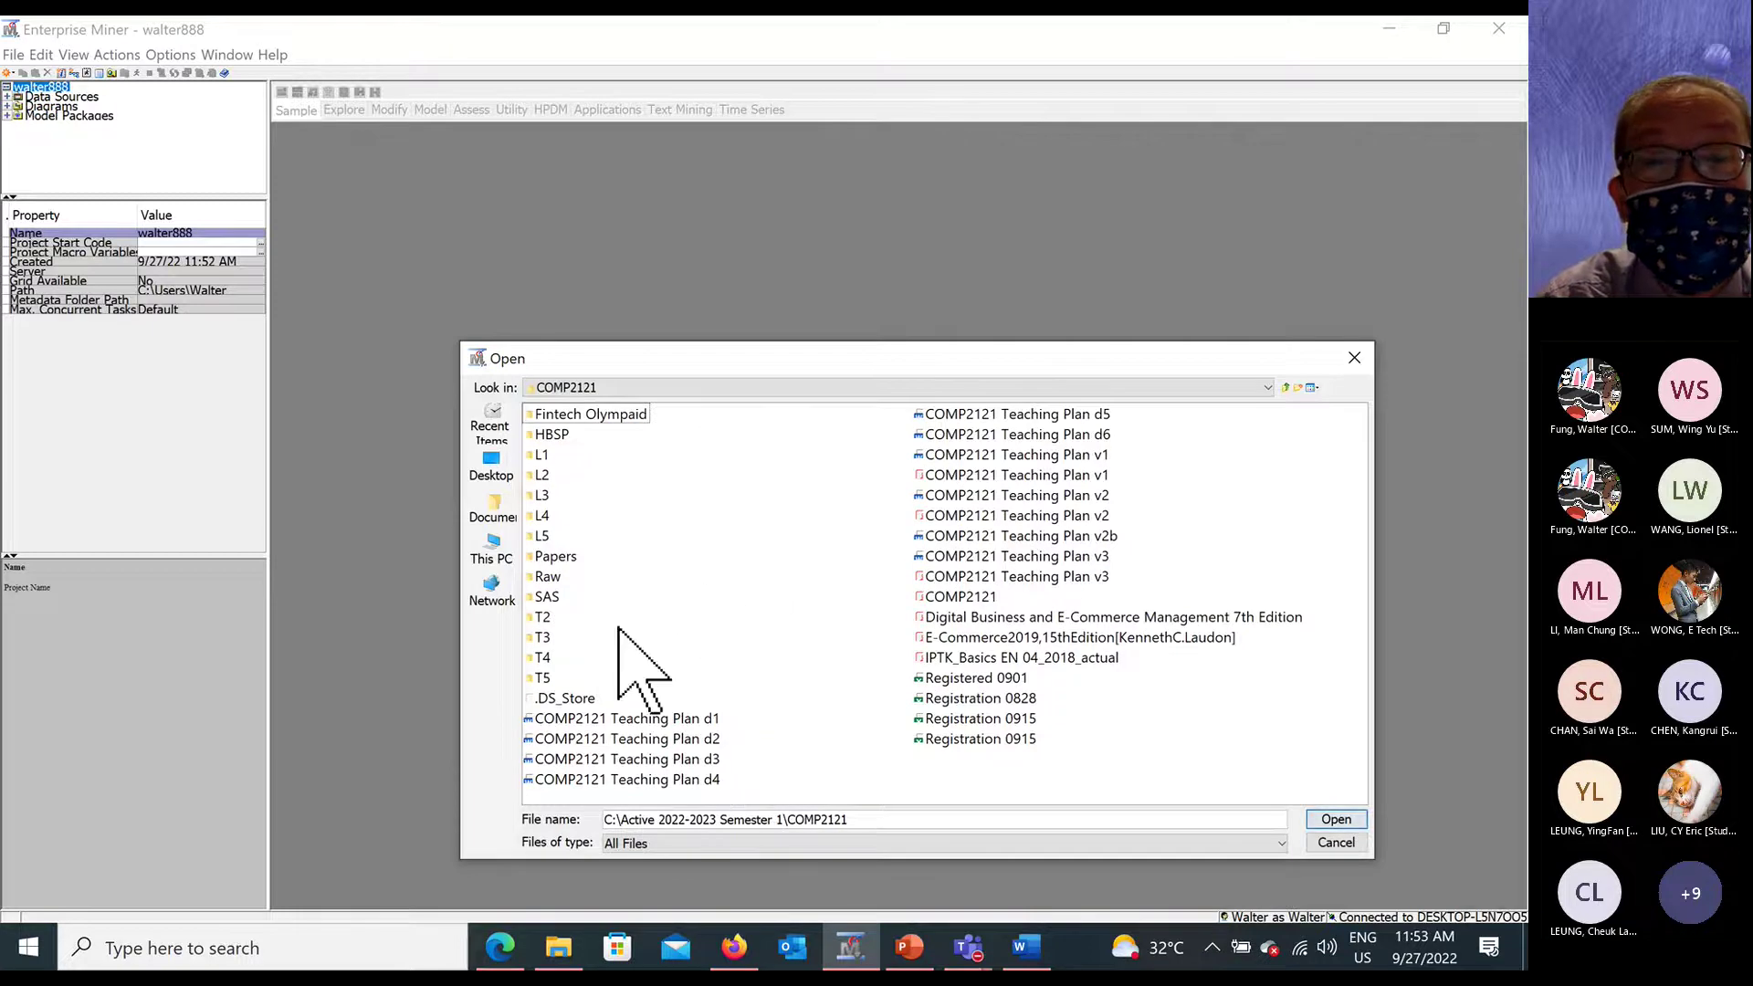
double_click(544, 597)
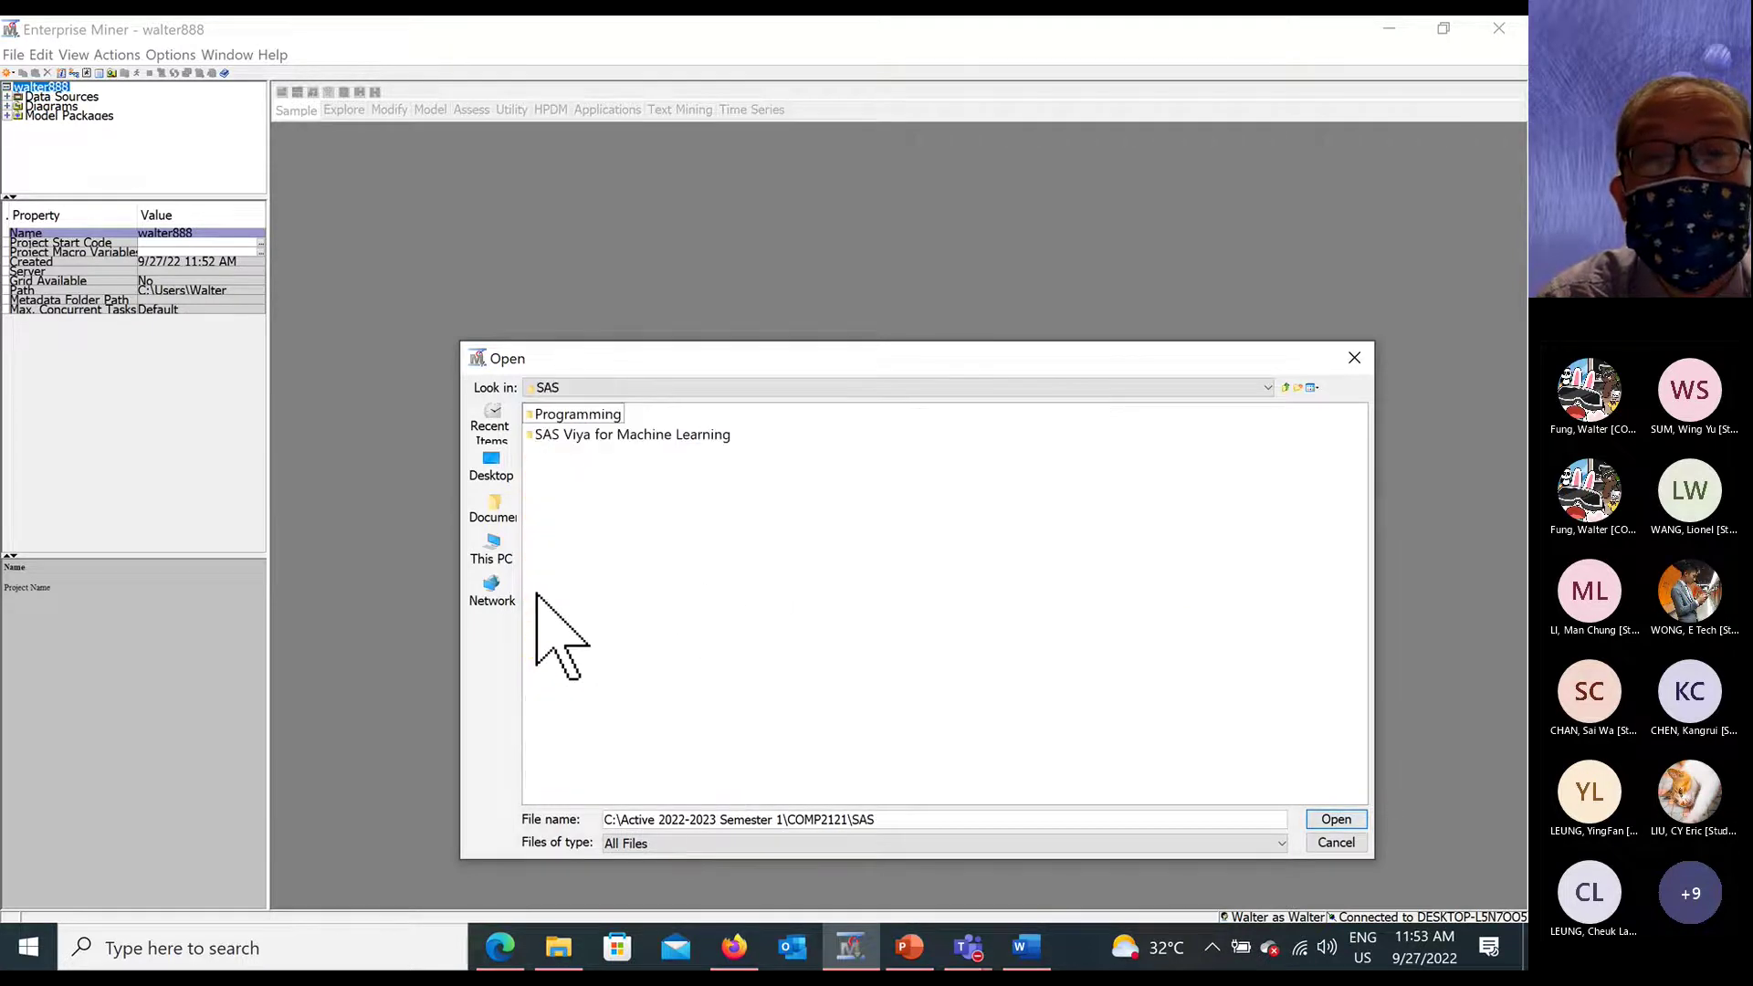
Switch to File Explorer, check the Active 2022-2023 Semester 1 and SAS Data folders on drive C, and return to Enterprise Miner.
click(560, 961)
click(184, 684)
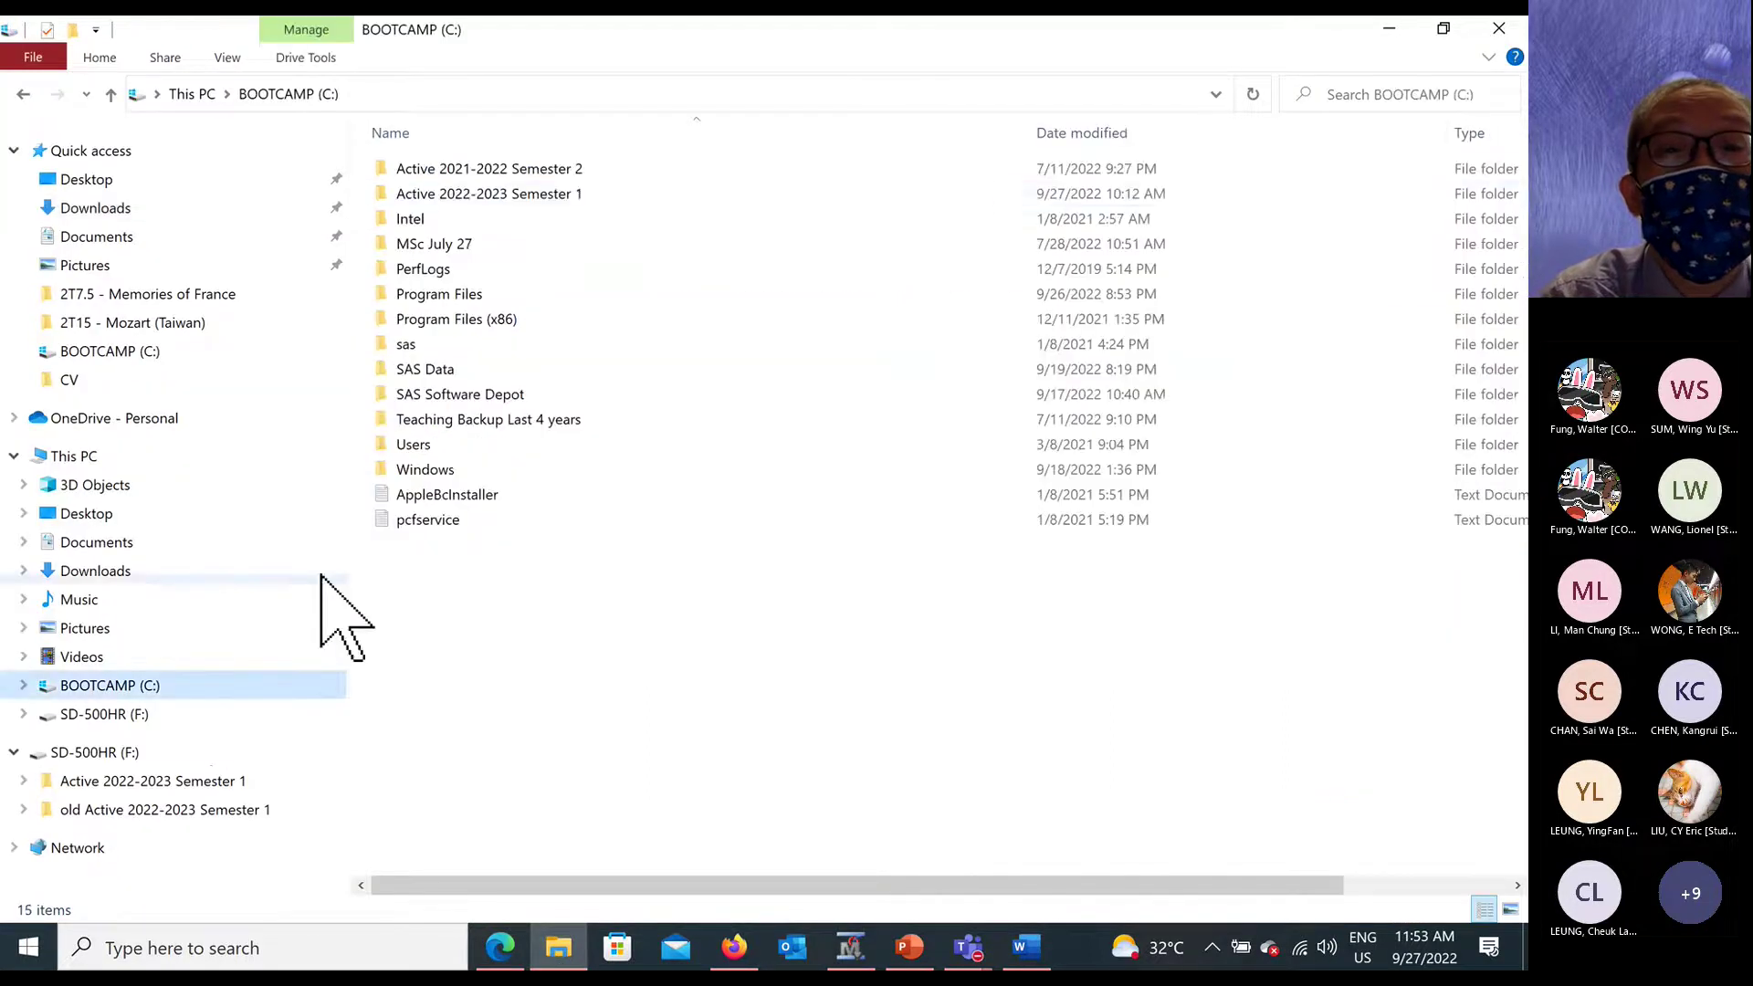
double_click(476, 192)
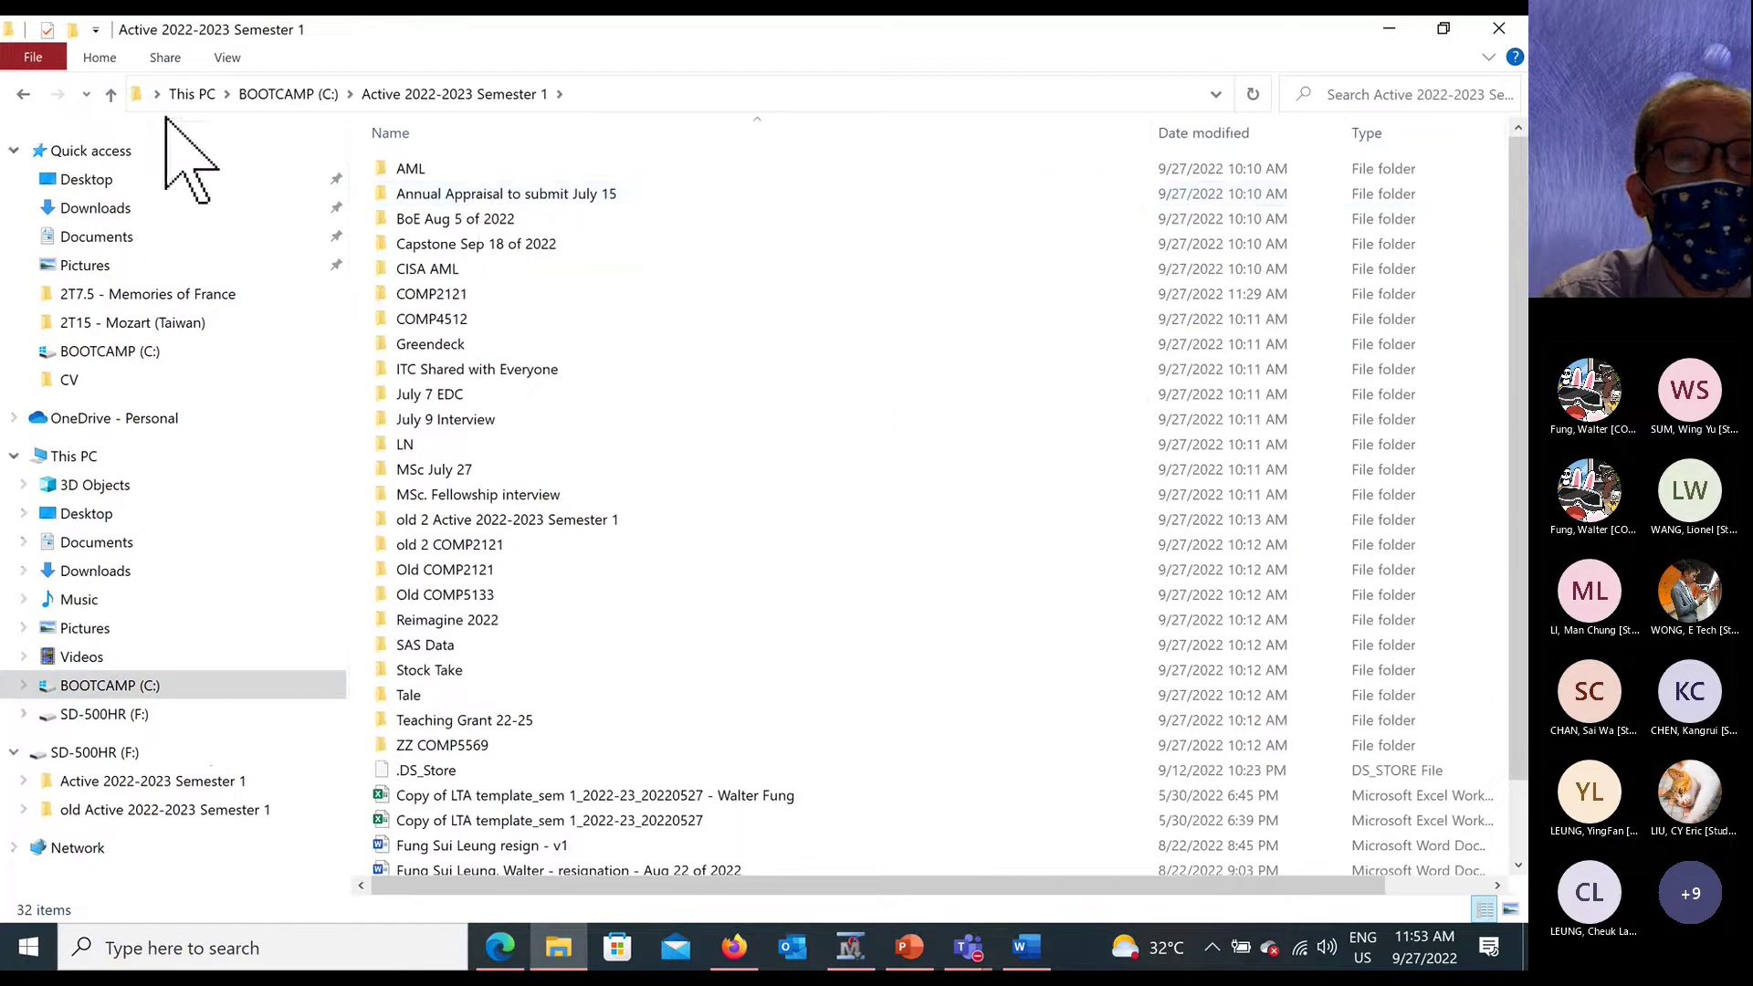
click(111, 92)
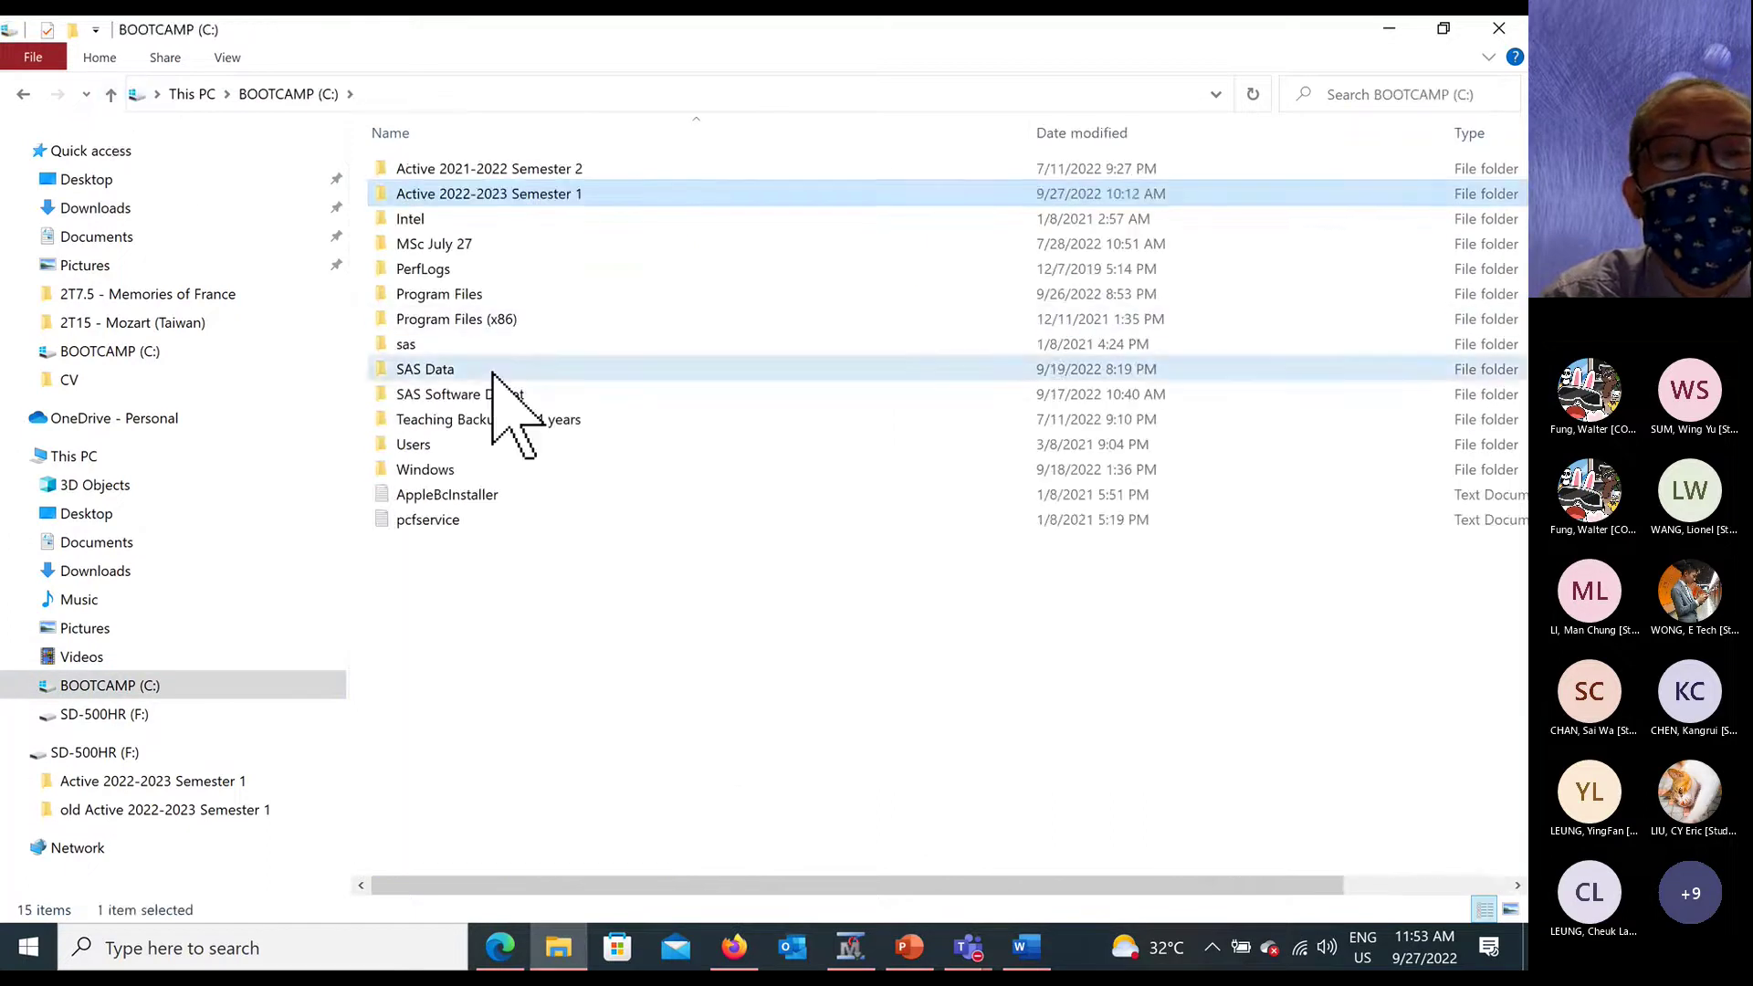
double_click(491, 372)
click(111, 93)
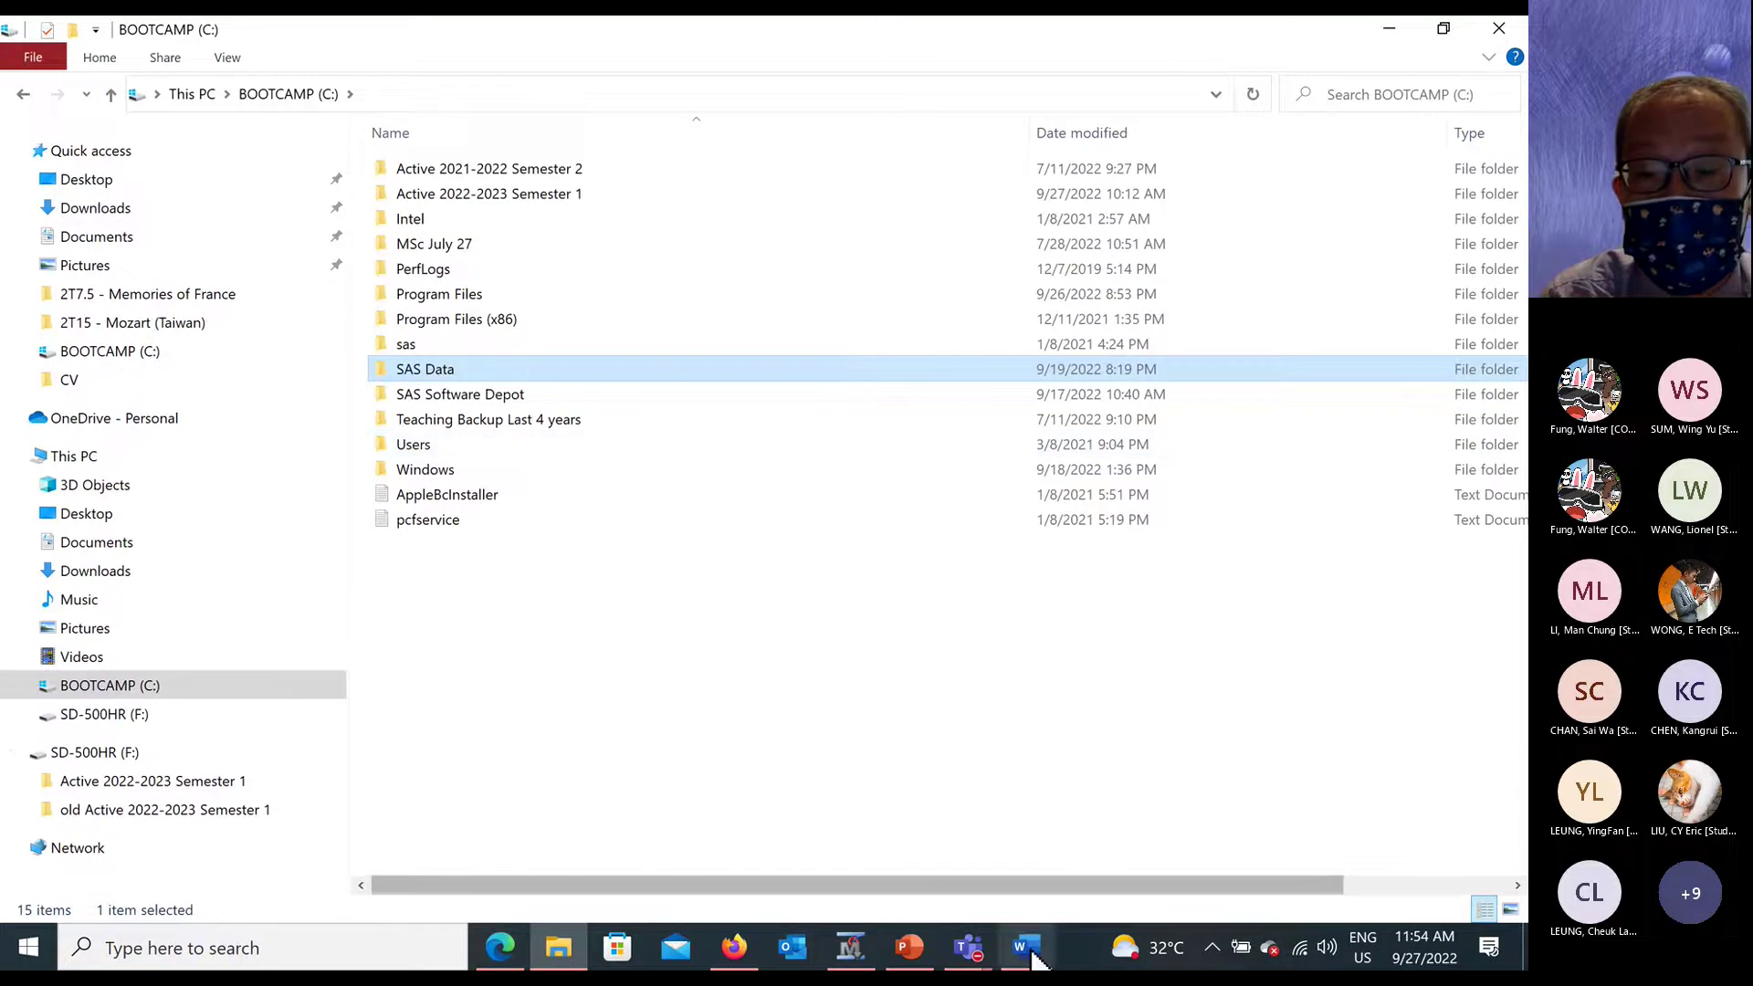
click(851, 950)
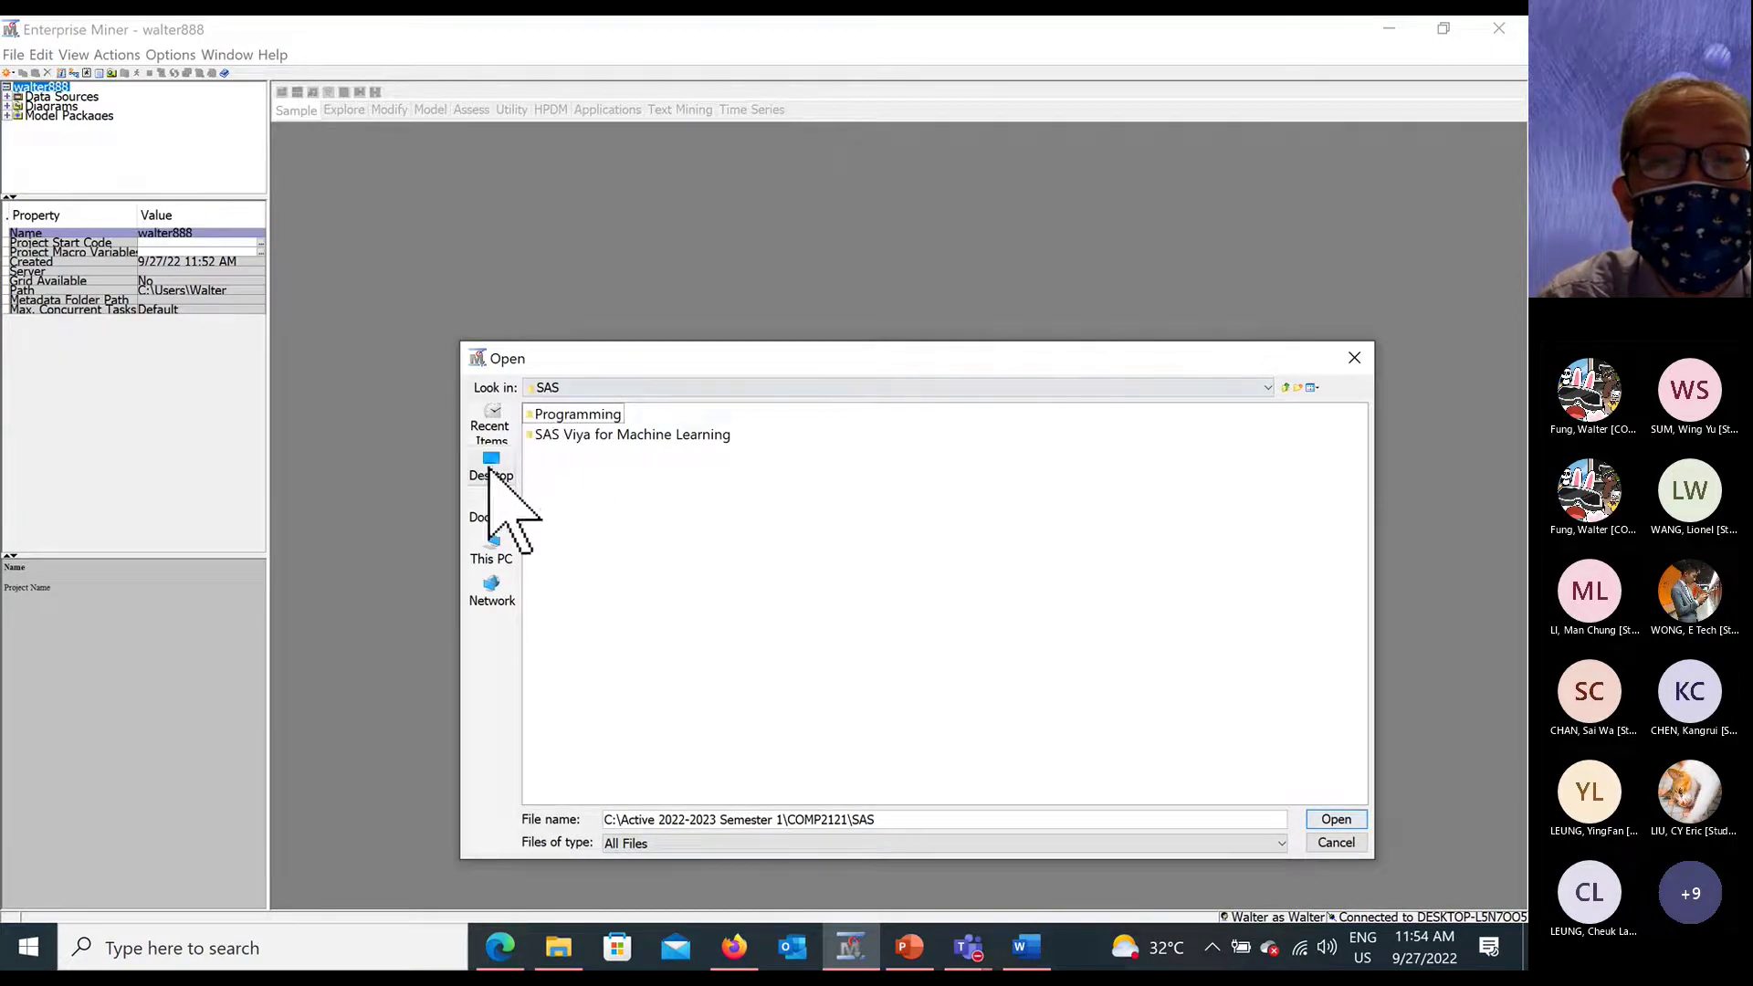
Set the library path to the SAS Data folder on drive C and finish creating the library.
click(492, 552)
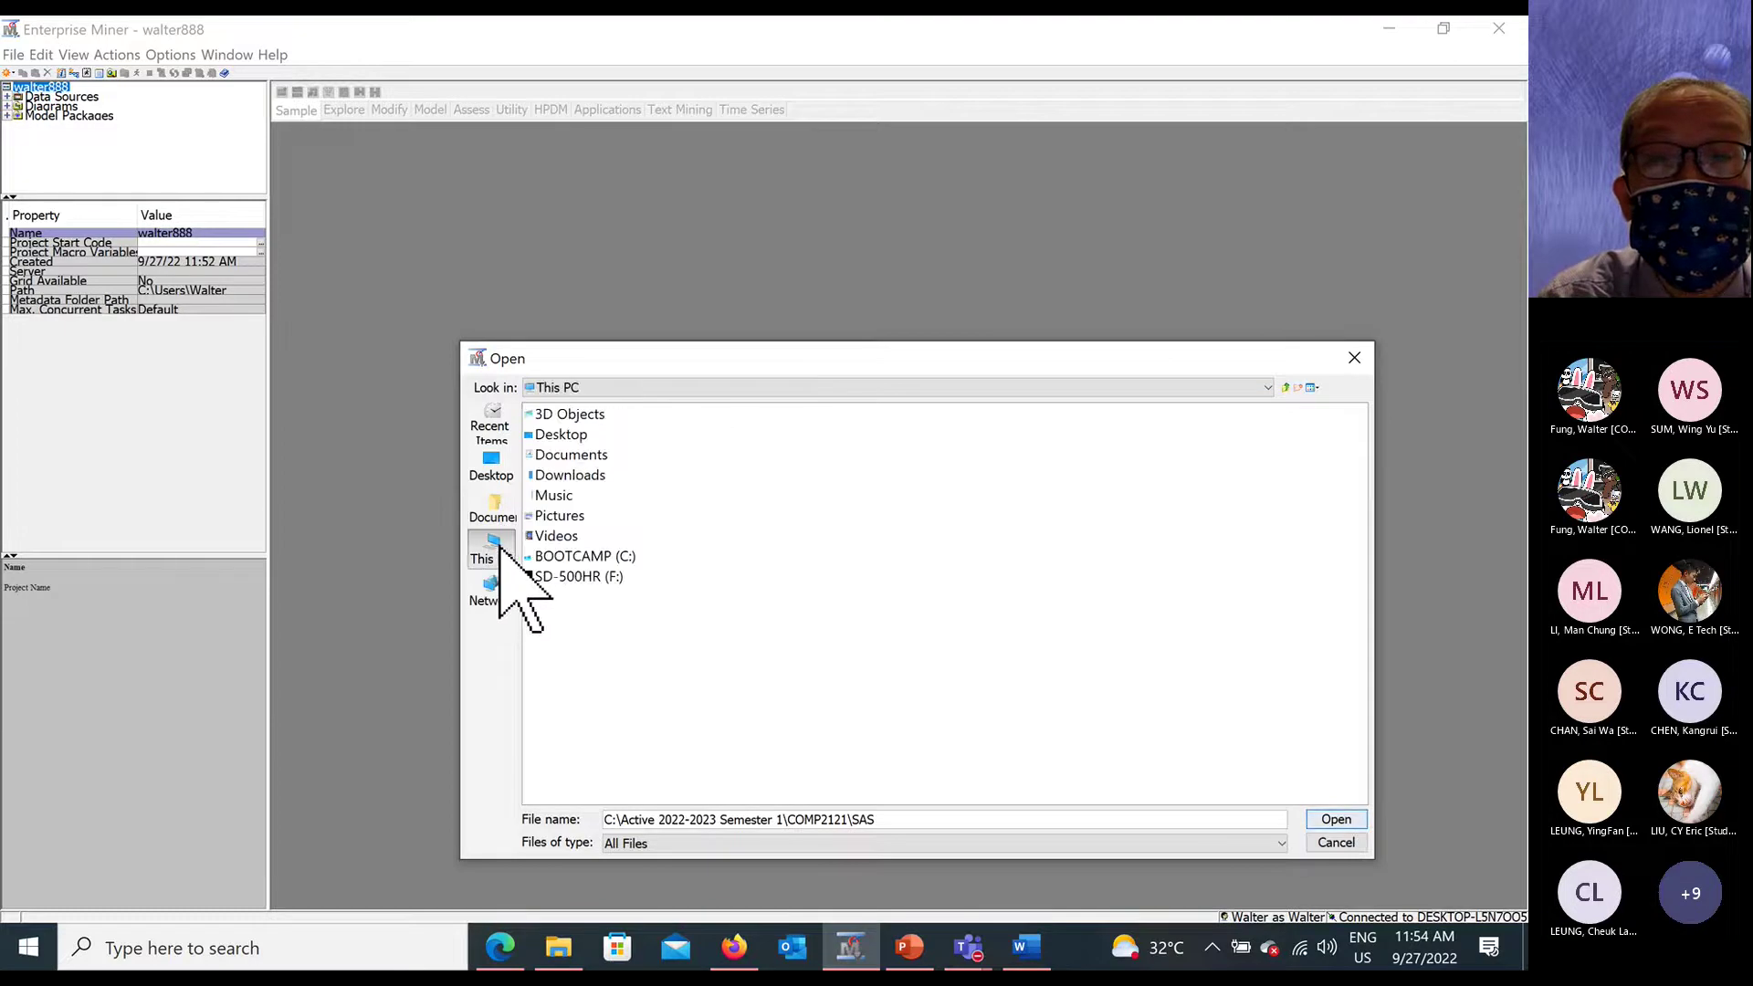
click(602, 557)
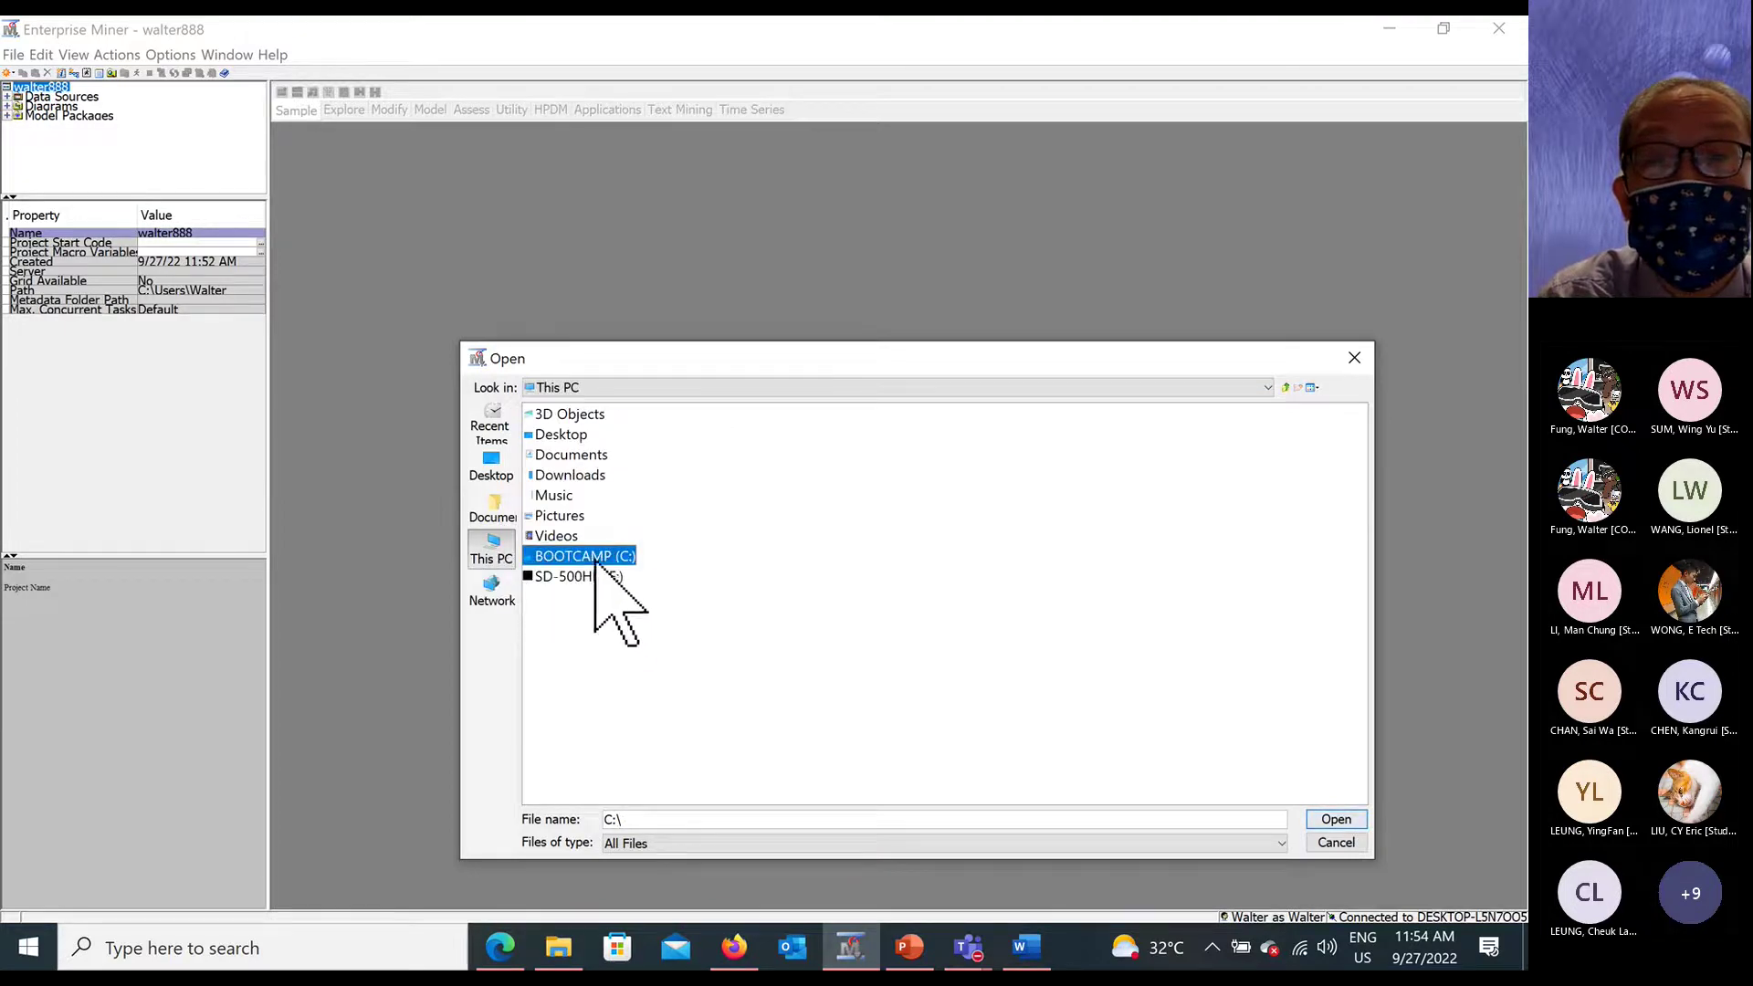
double_click(597, 557)
click(570, 577)
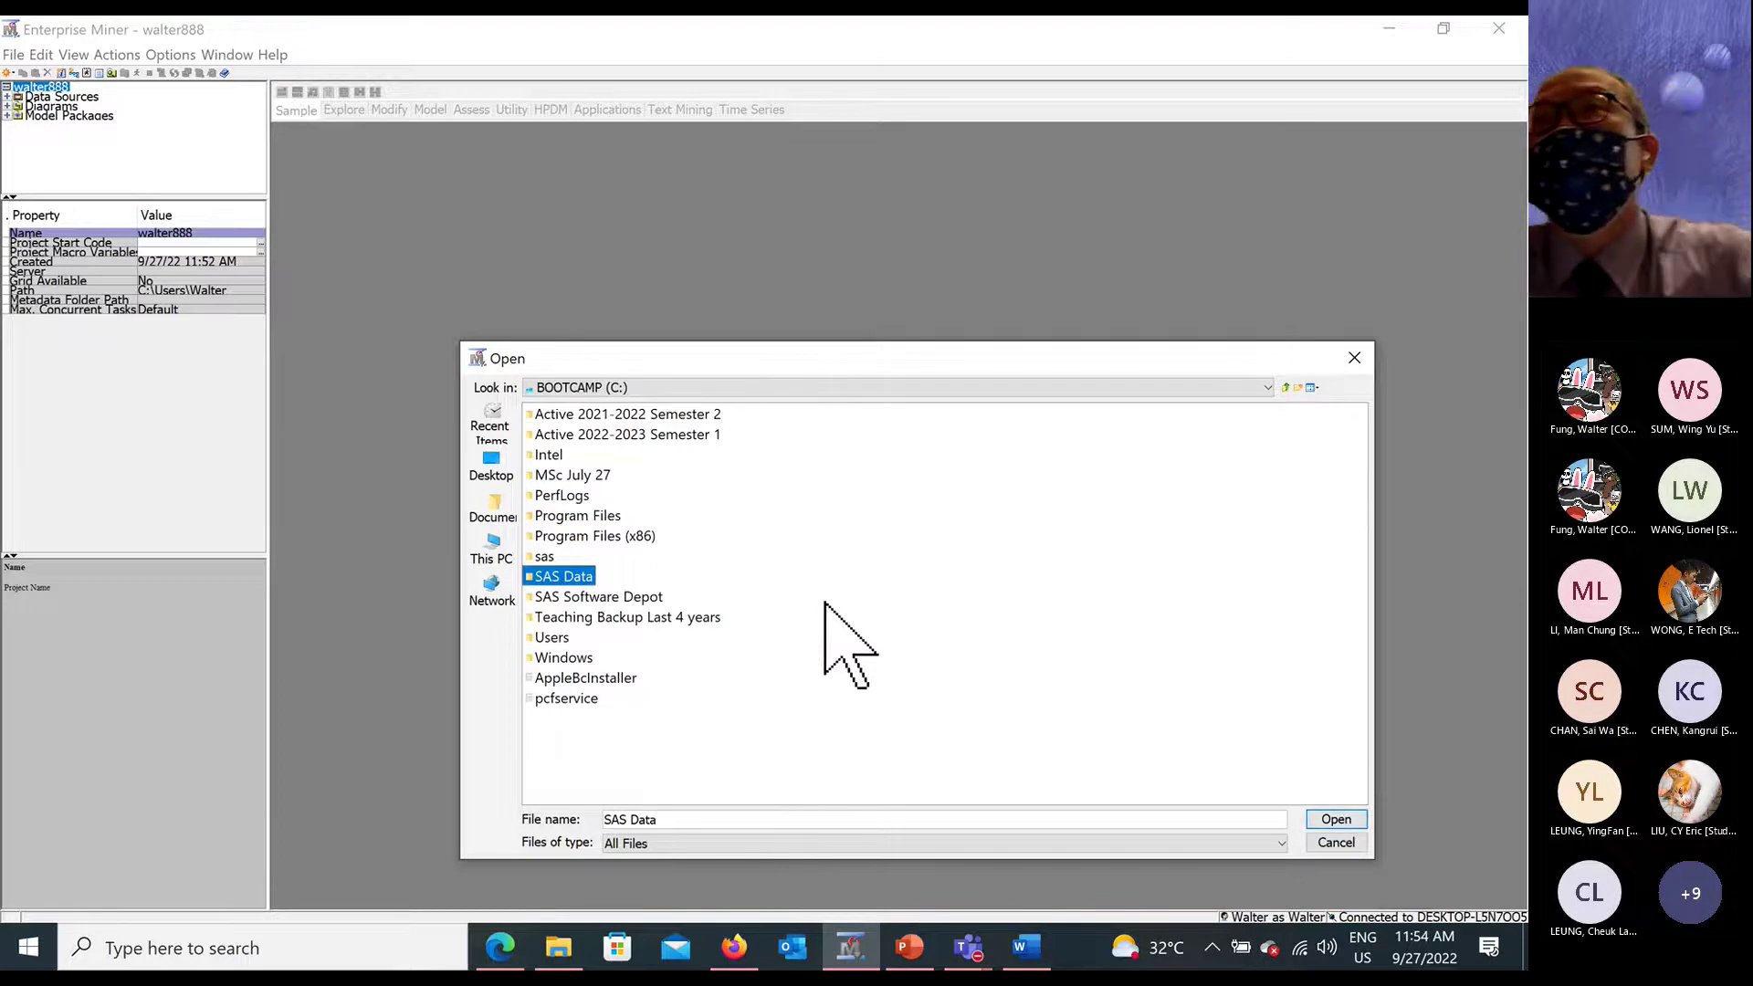
click(1335, 820)
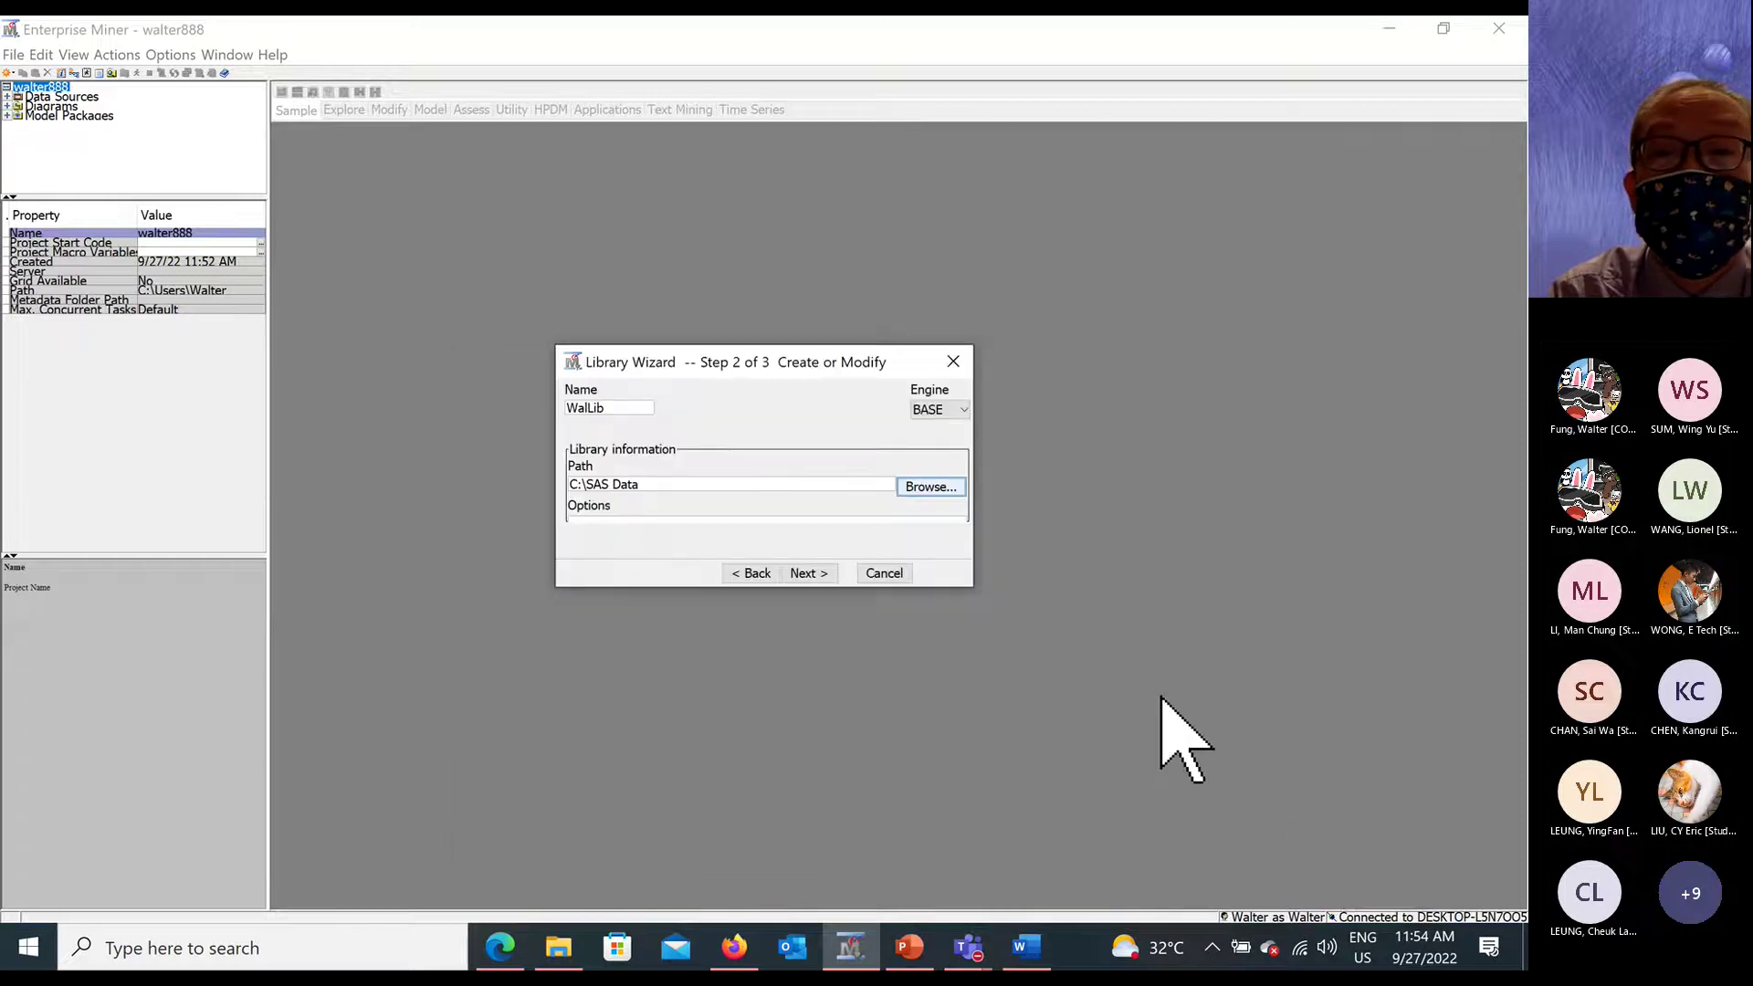
click(804, 573)
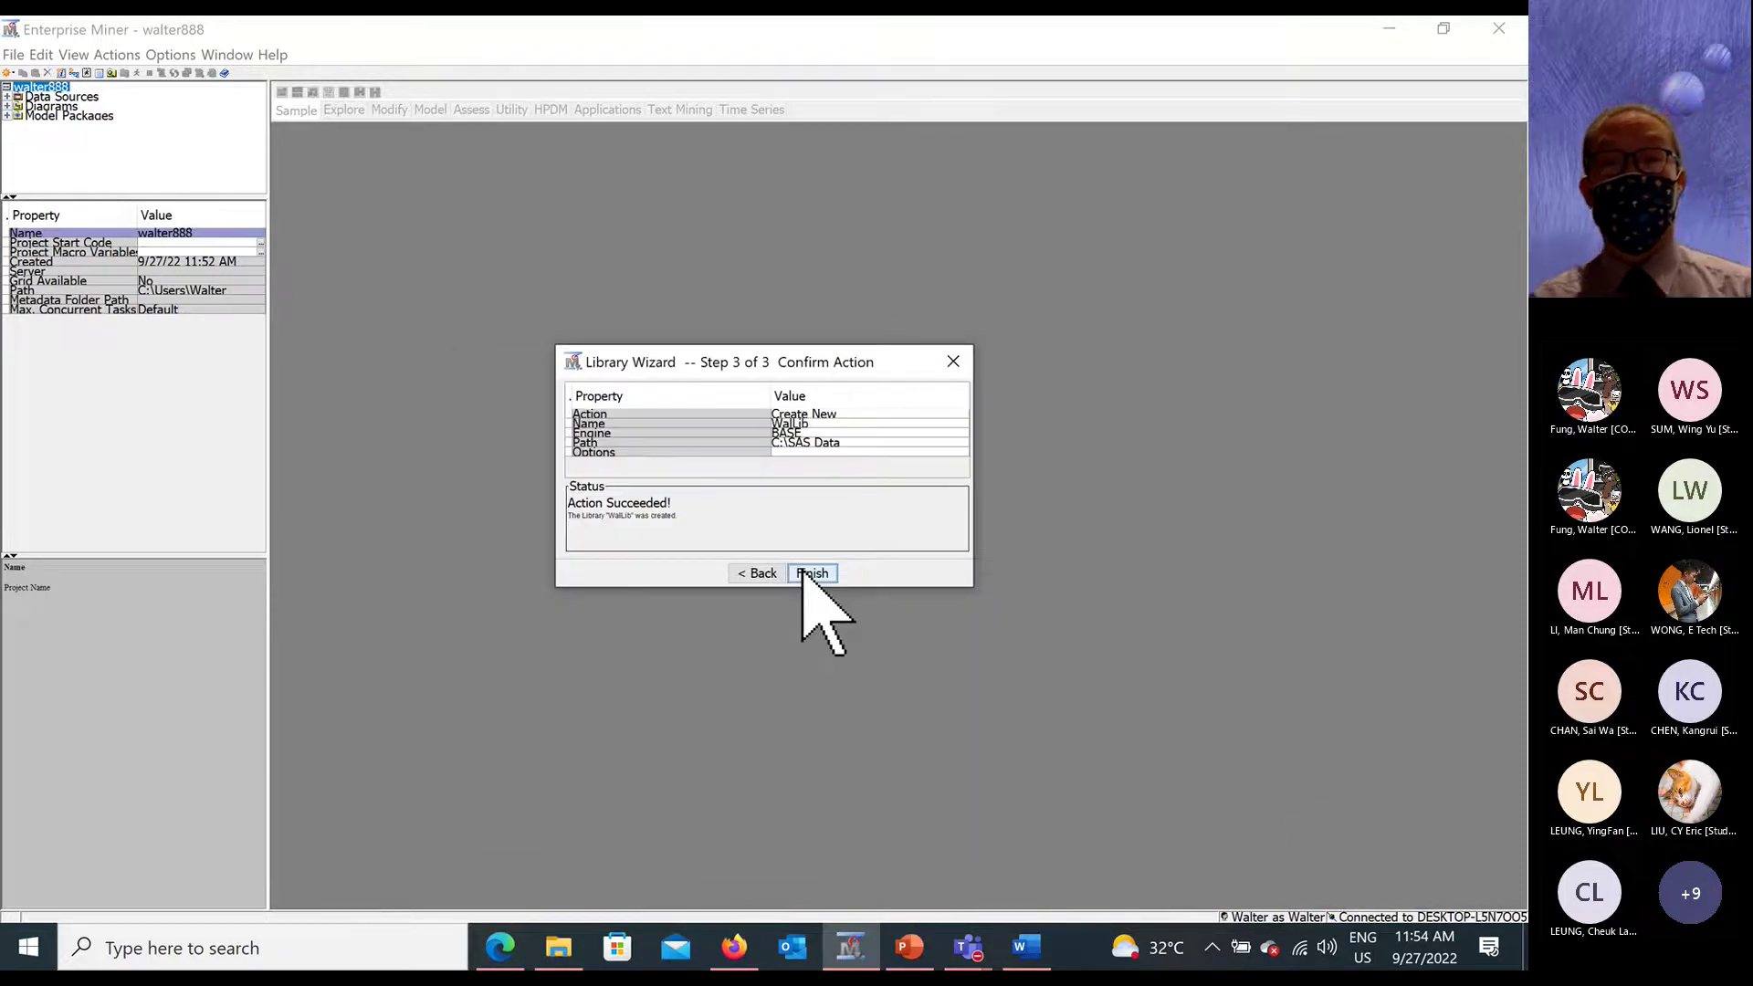
click(804, 574)
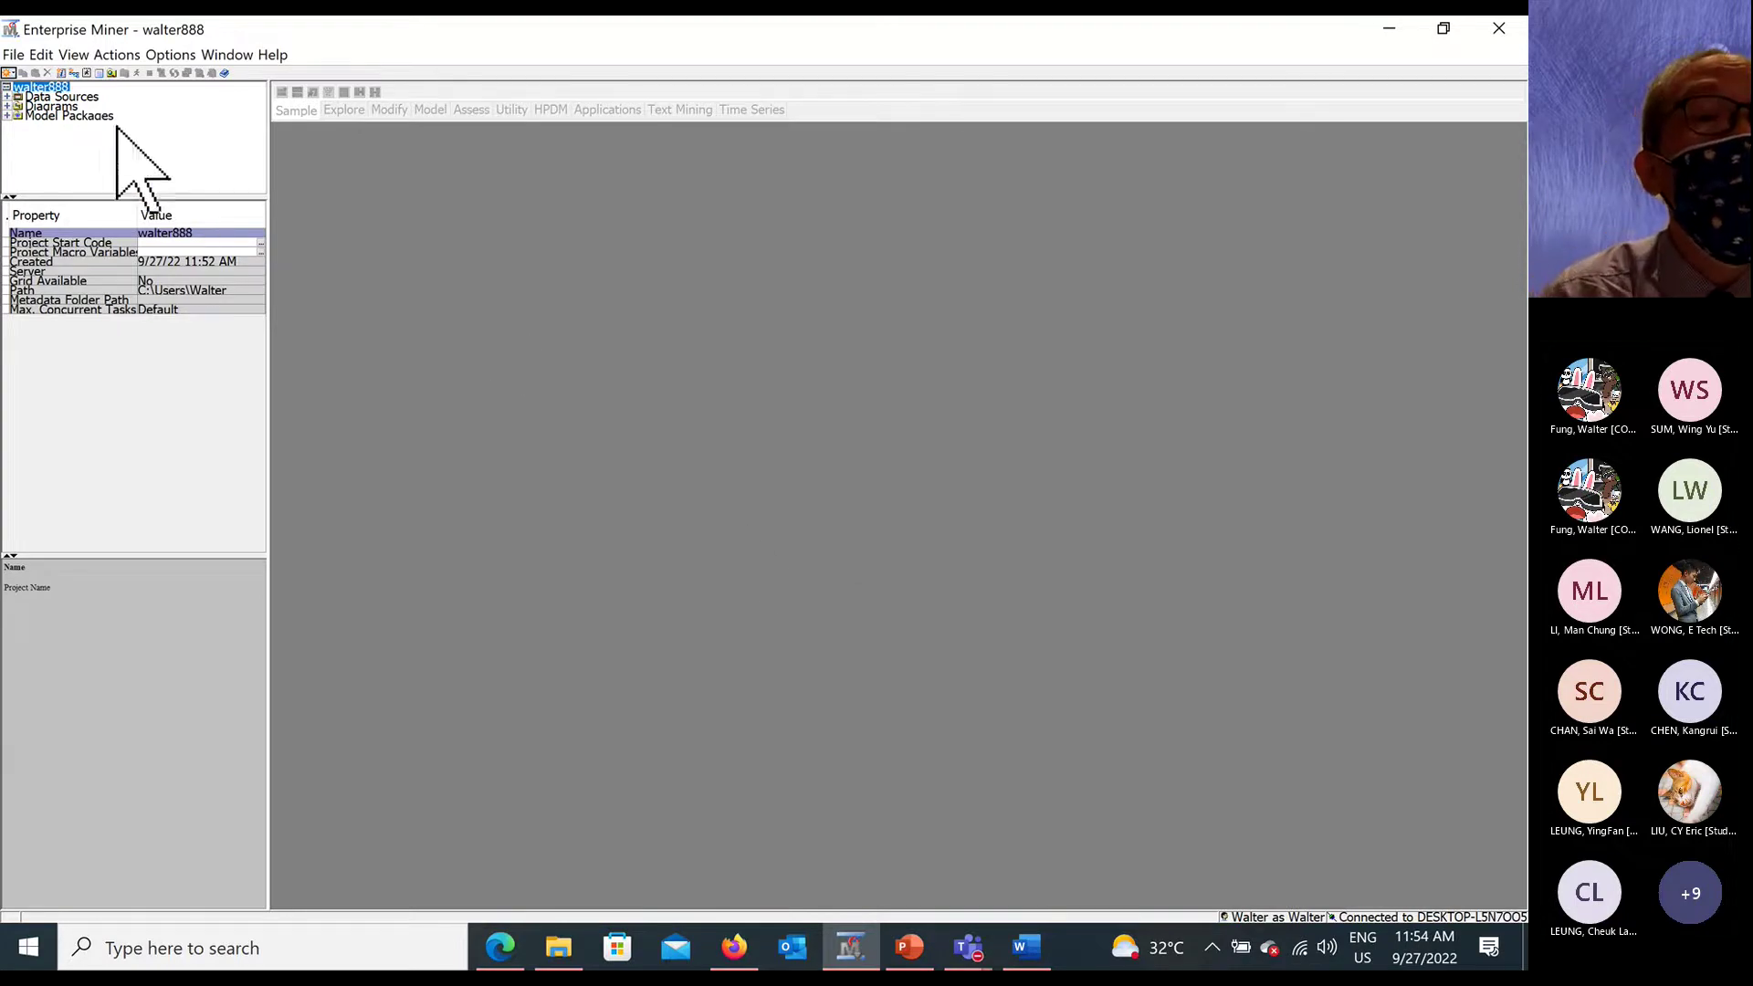
Create a new diagram in the project, named Text followed by the presenter's first name.
click(52, 107)
right_click(52, 107)
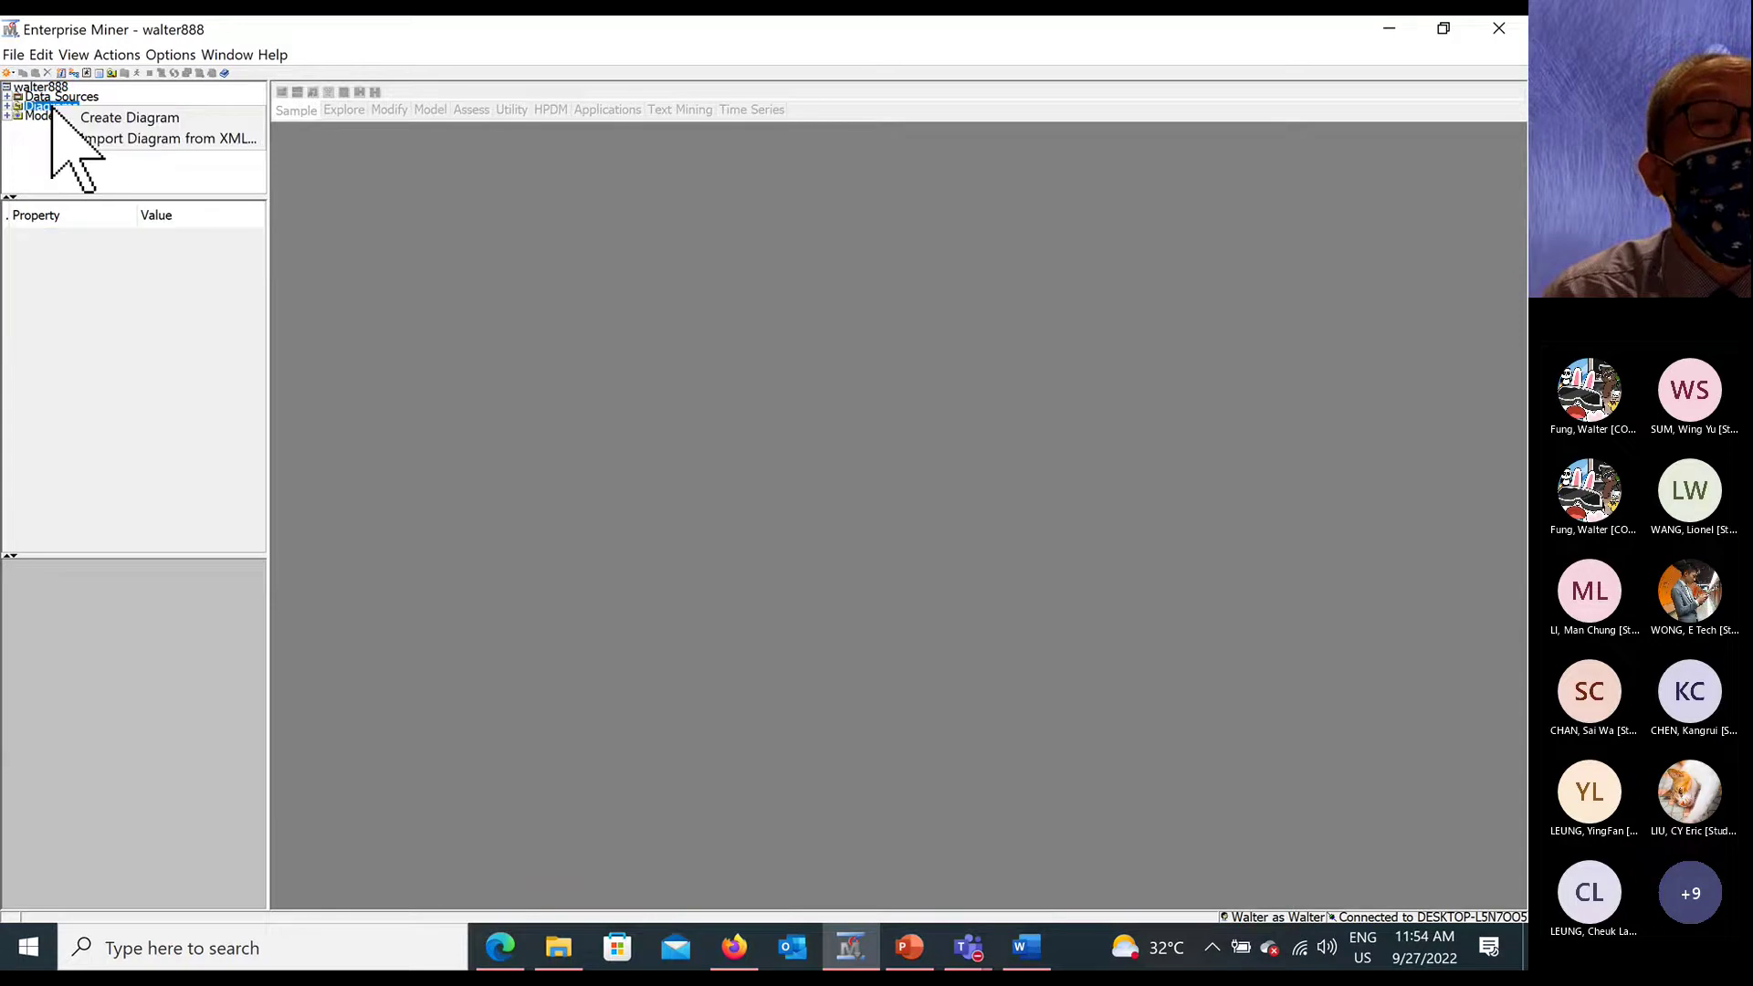
click(96, 117)
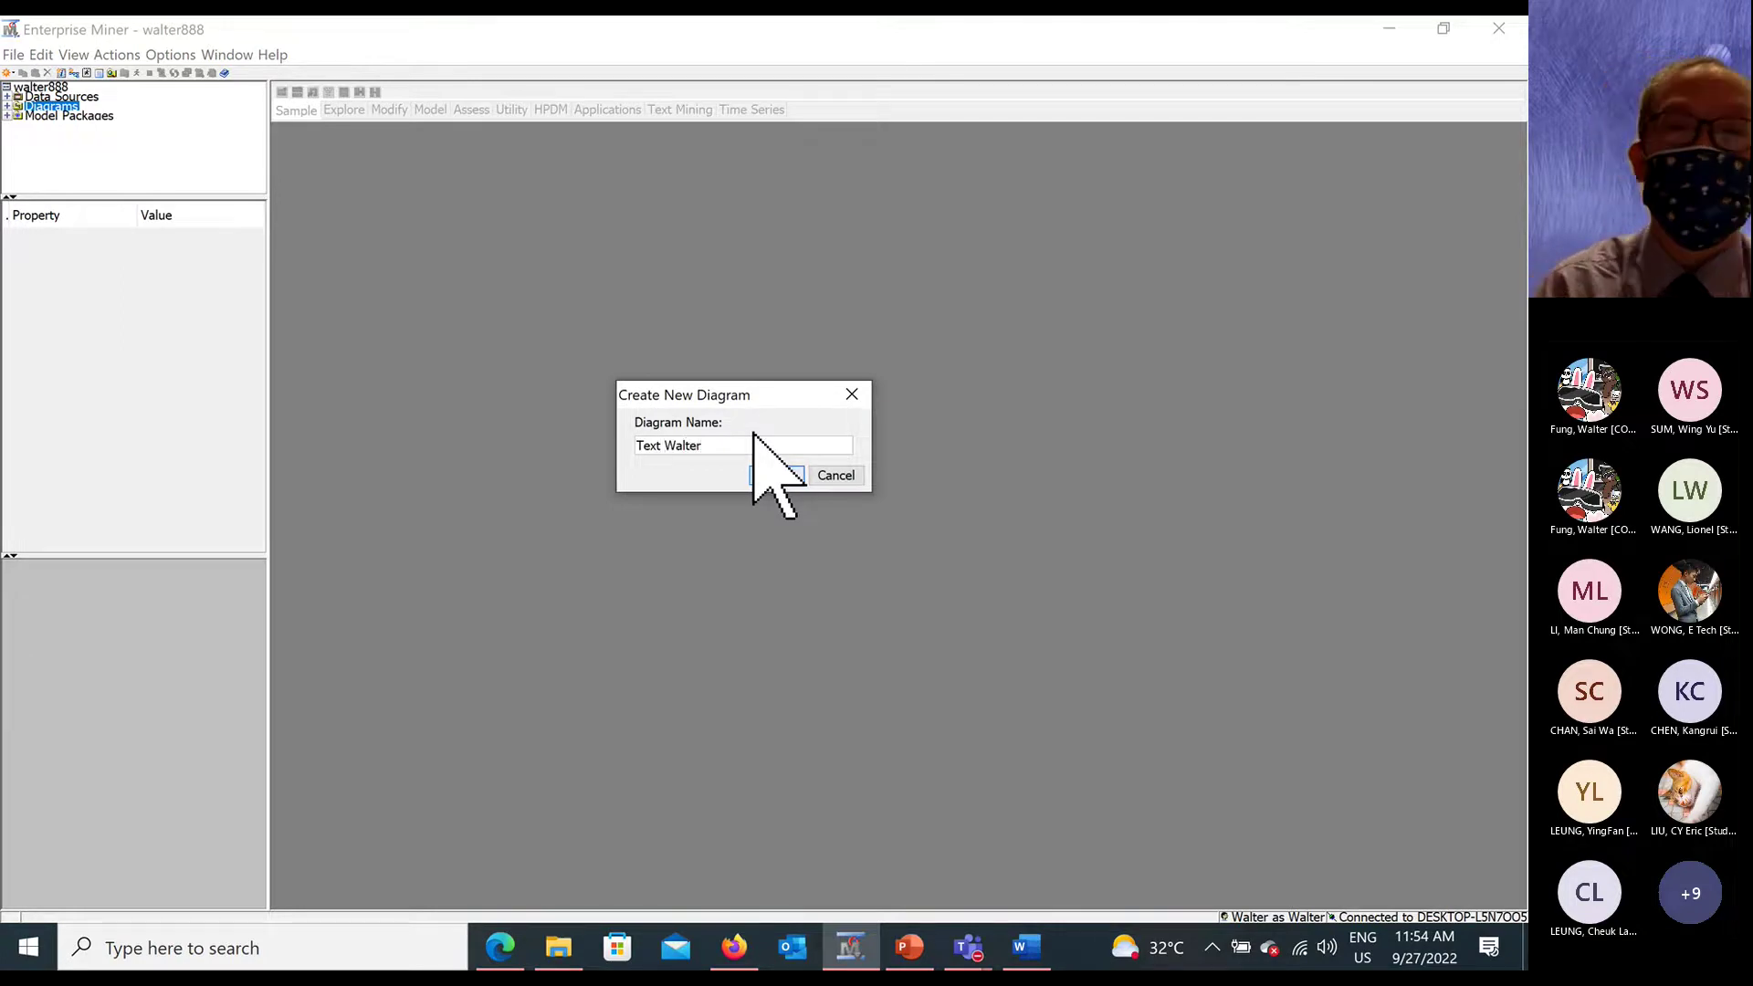
click(775, 475)
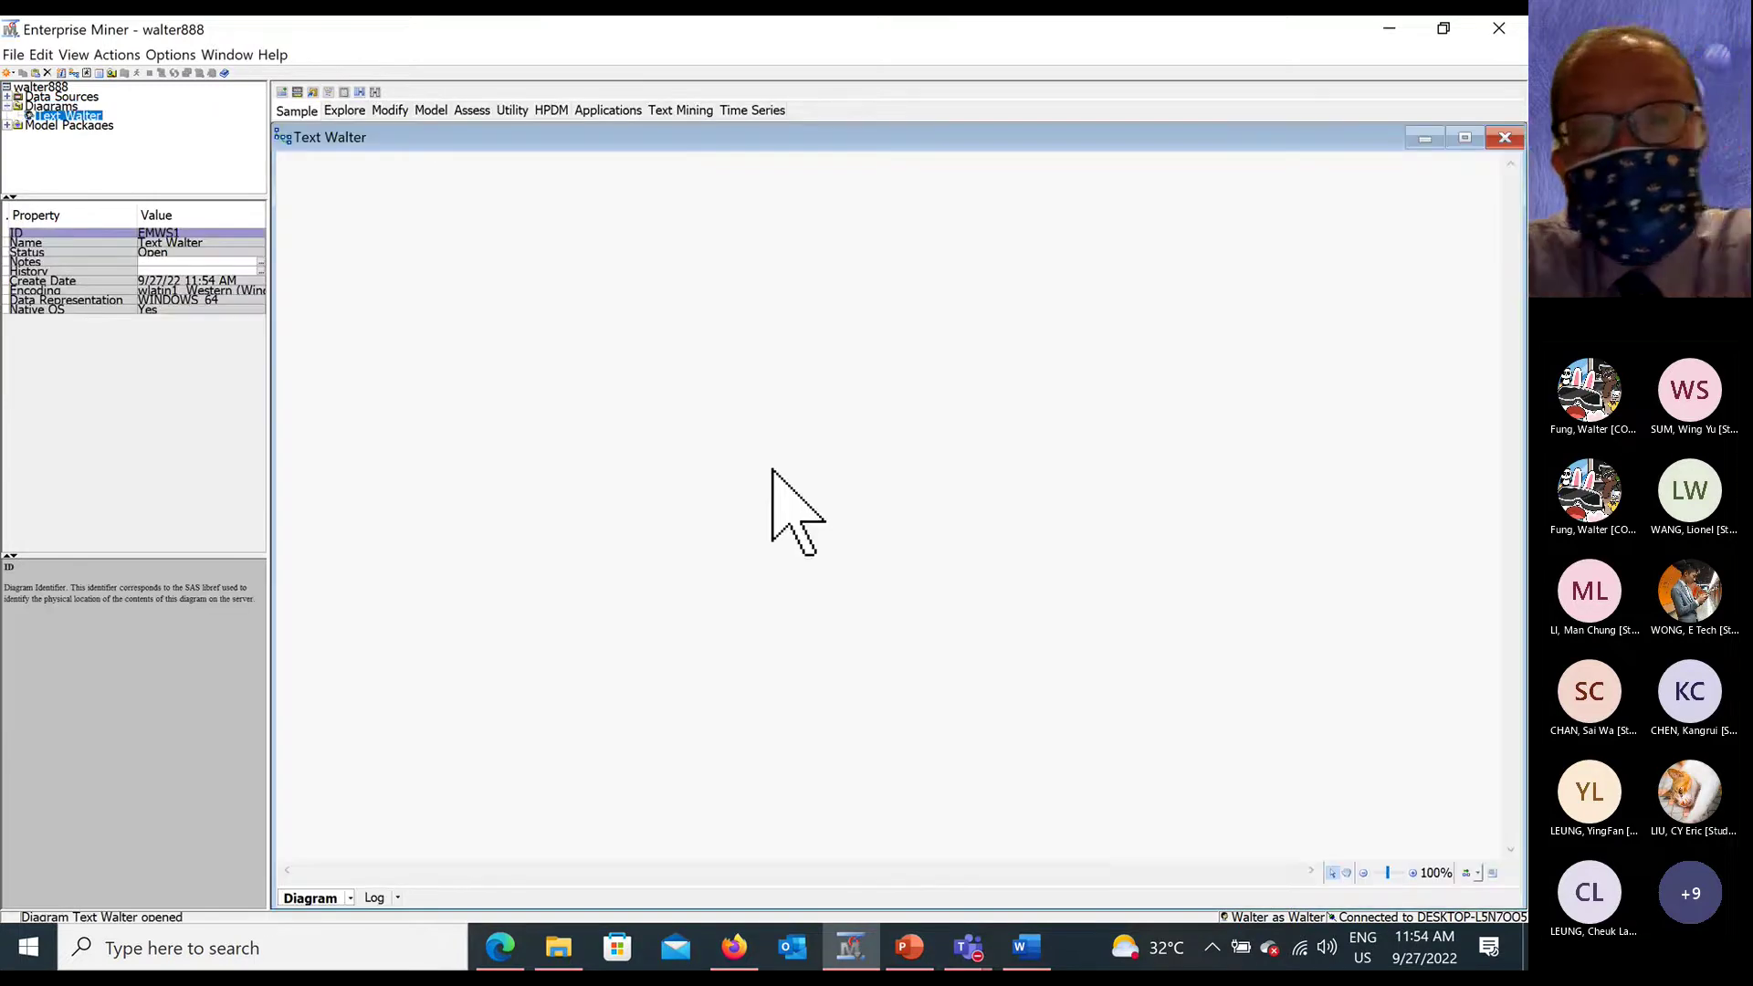
Start a new data source from a SAS table and select the Subjectd8 table in the WalLib library.
click(61, 97)
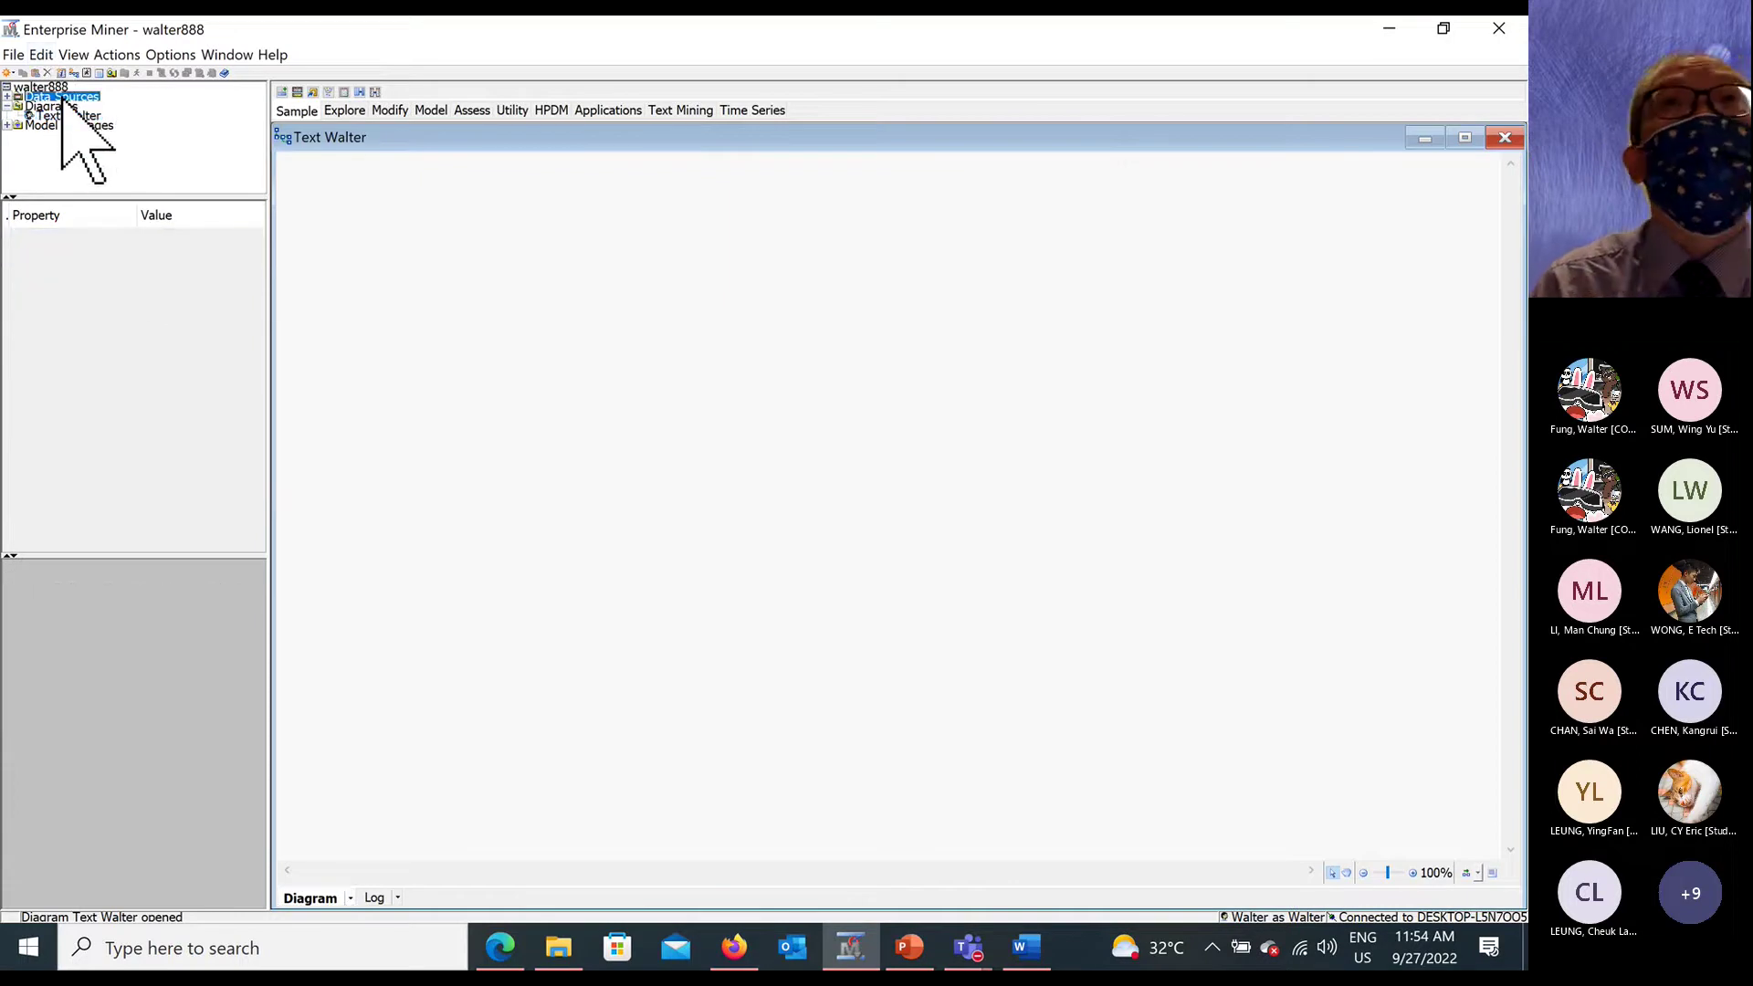
right_click(63, 98)
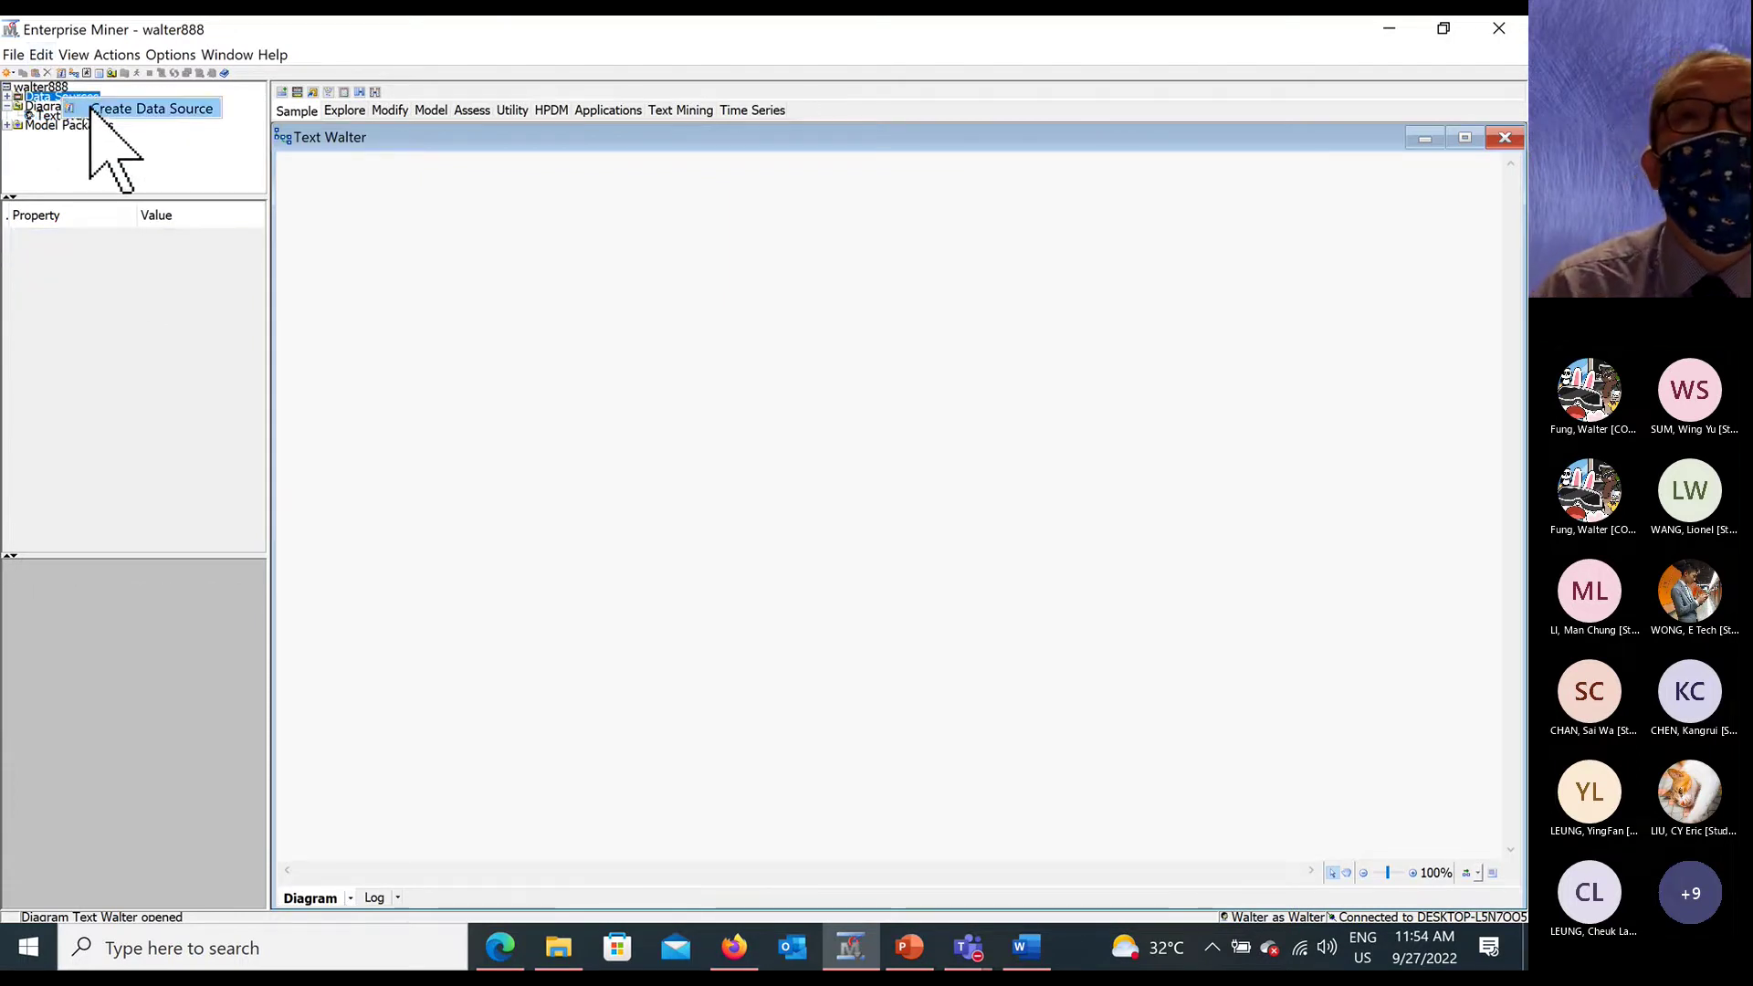
click(92, 108)
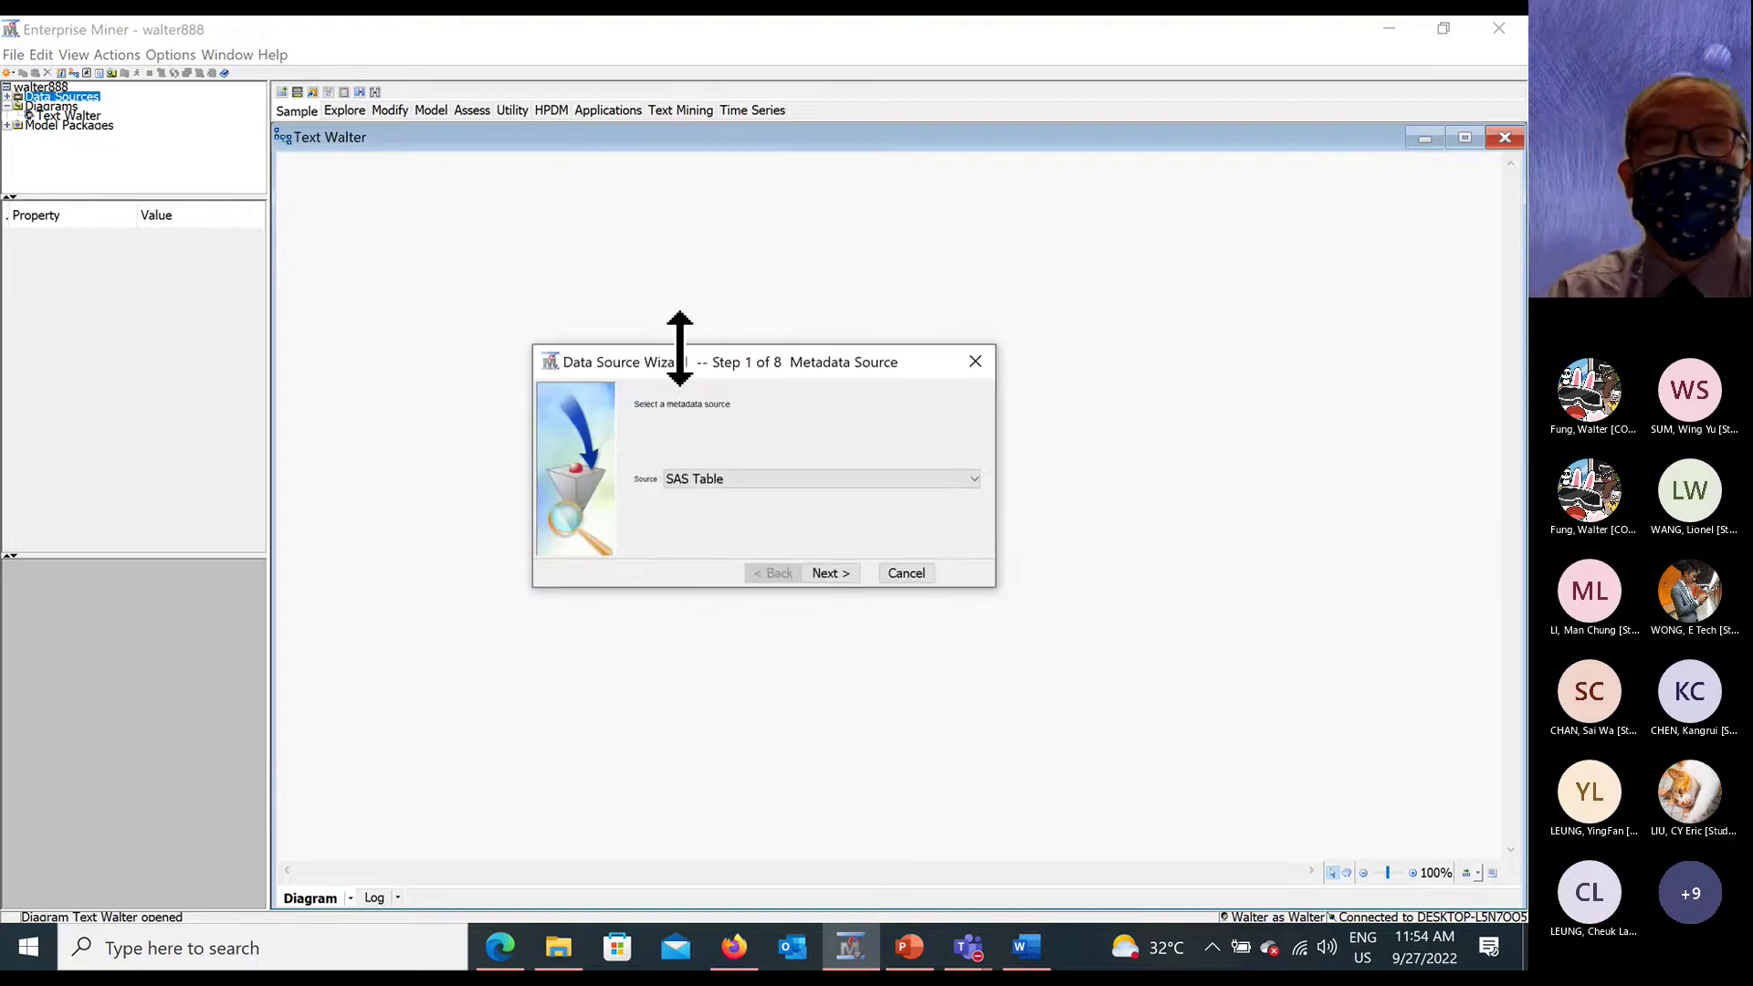
click(833, 573)
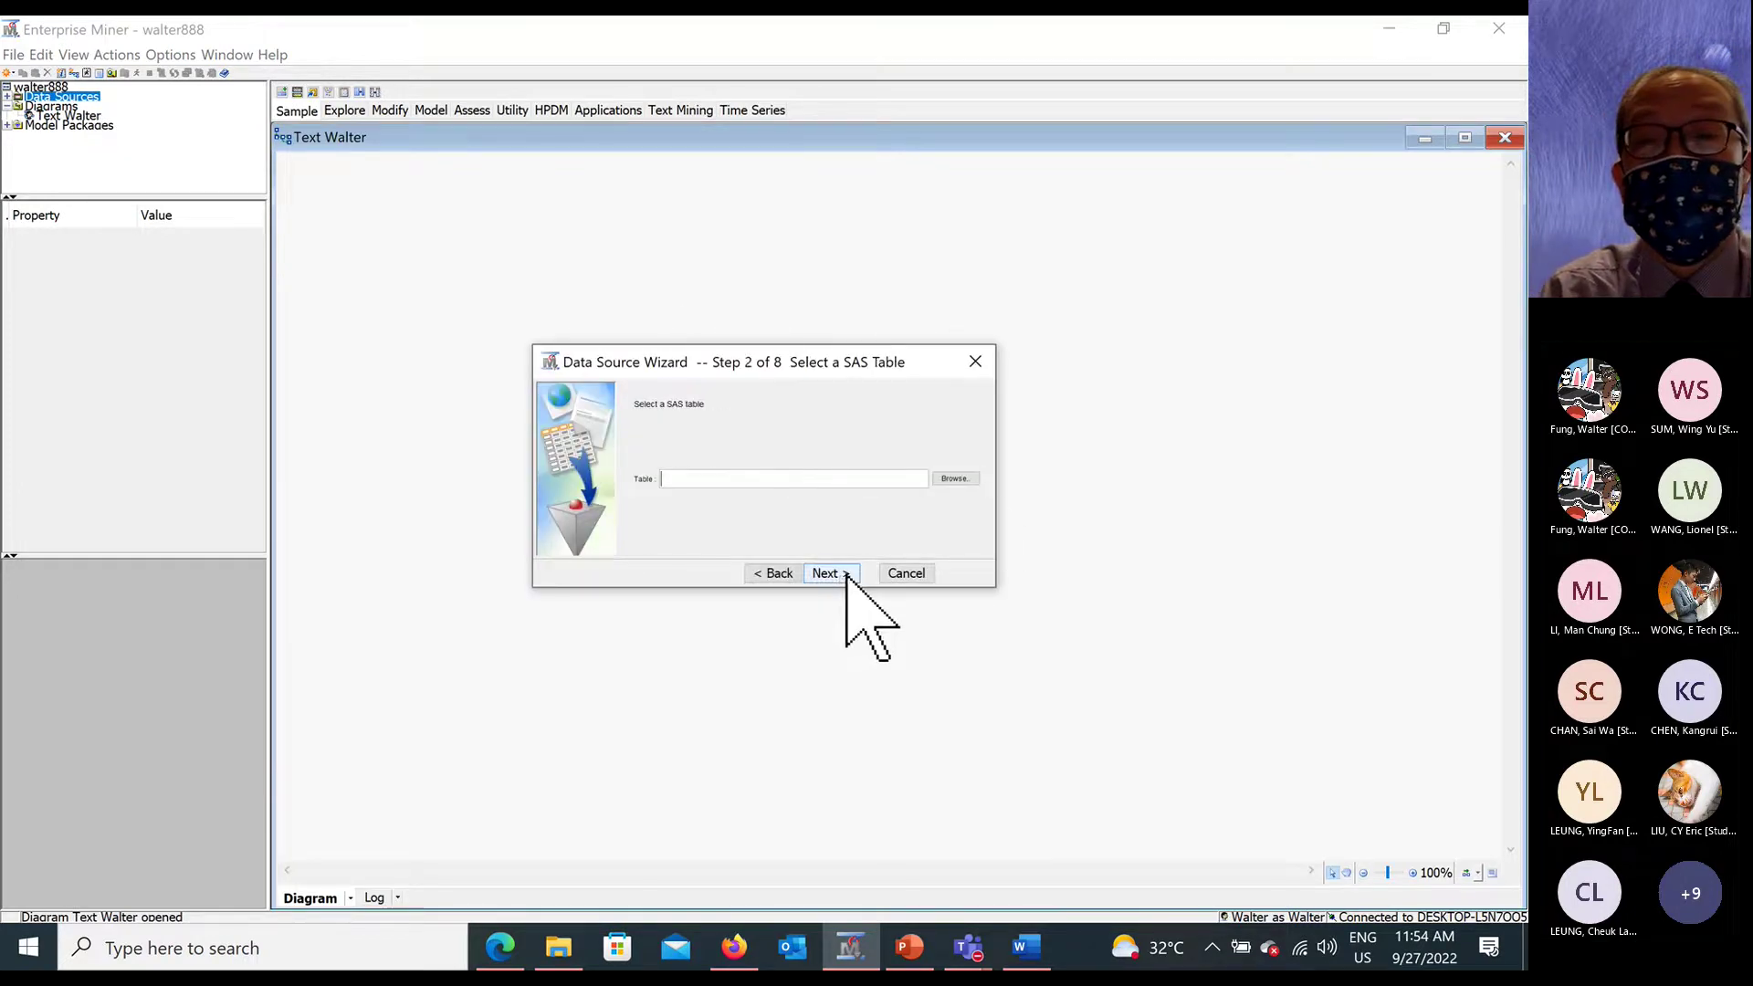
click(959, 479)
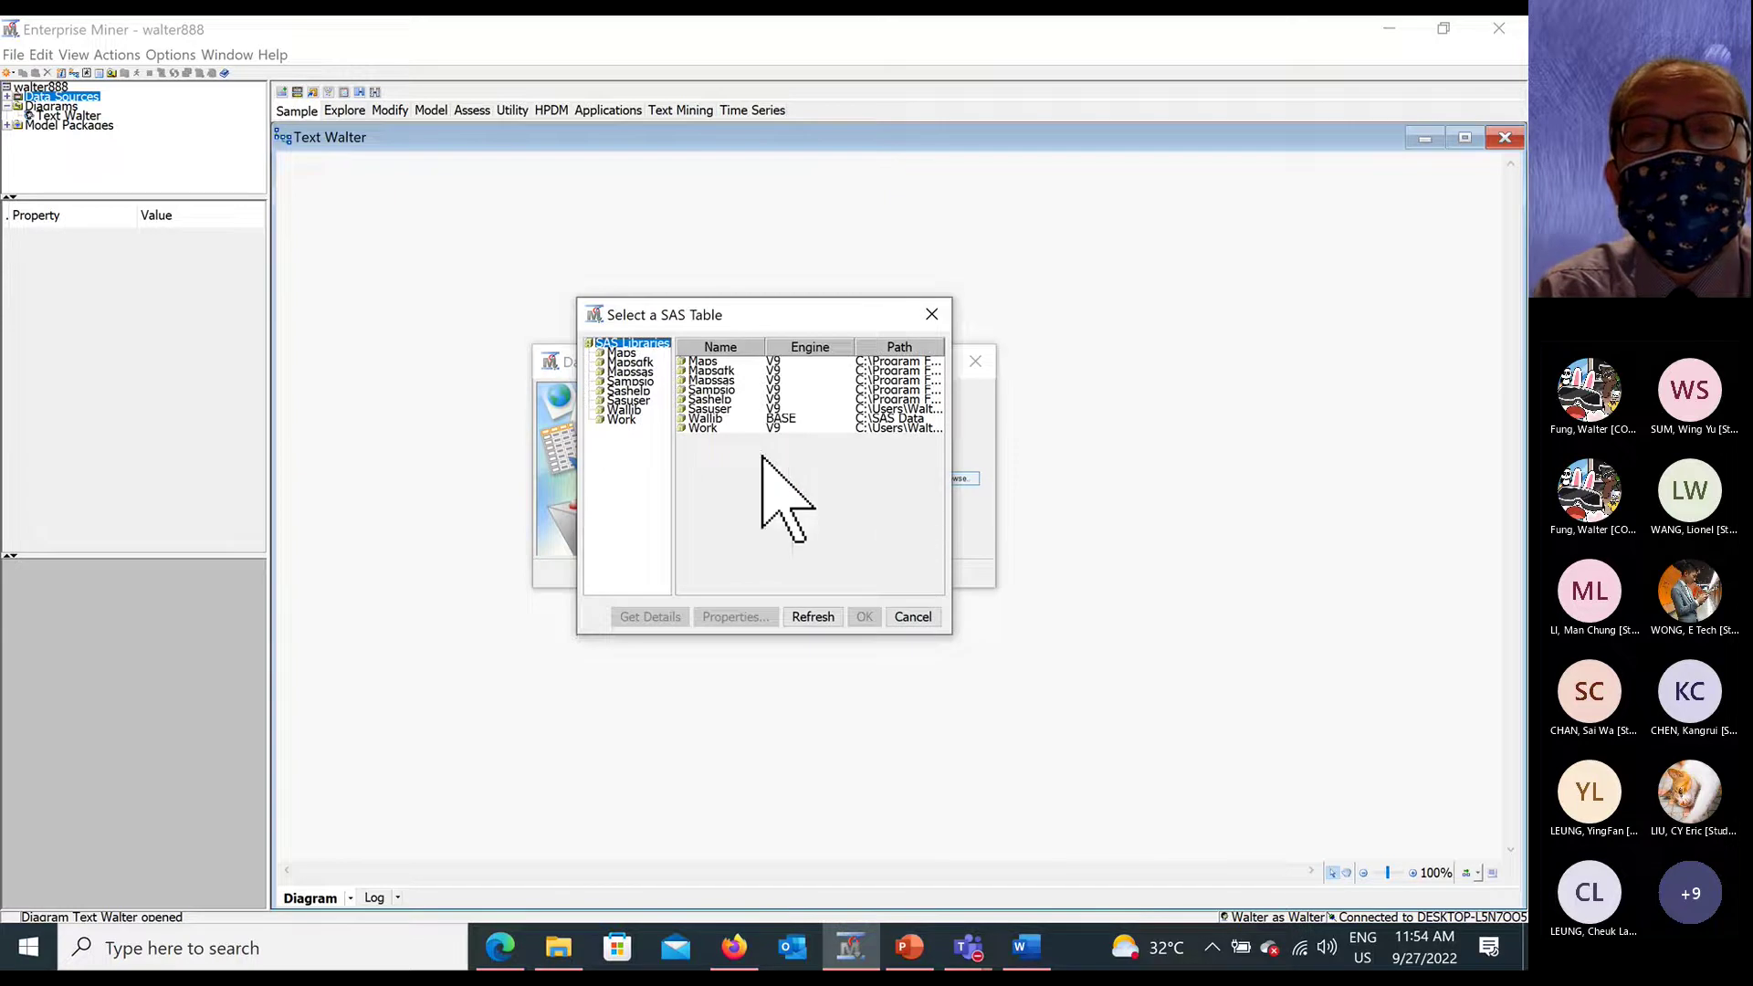
click(628, 411)
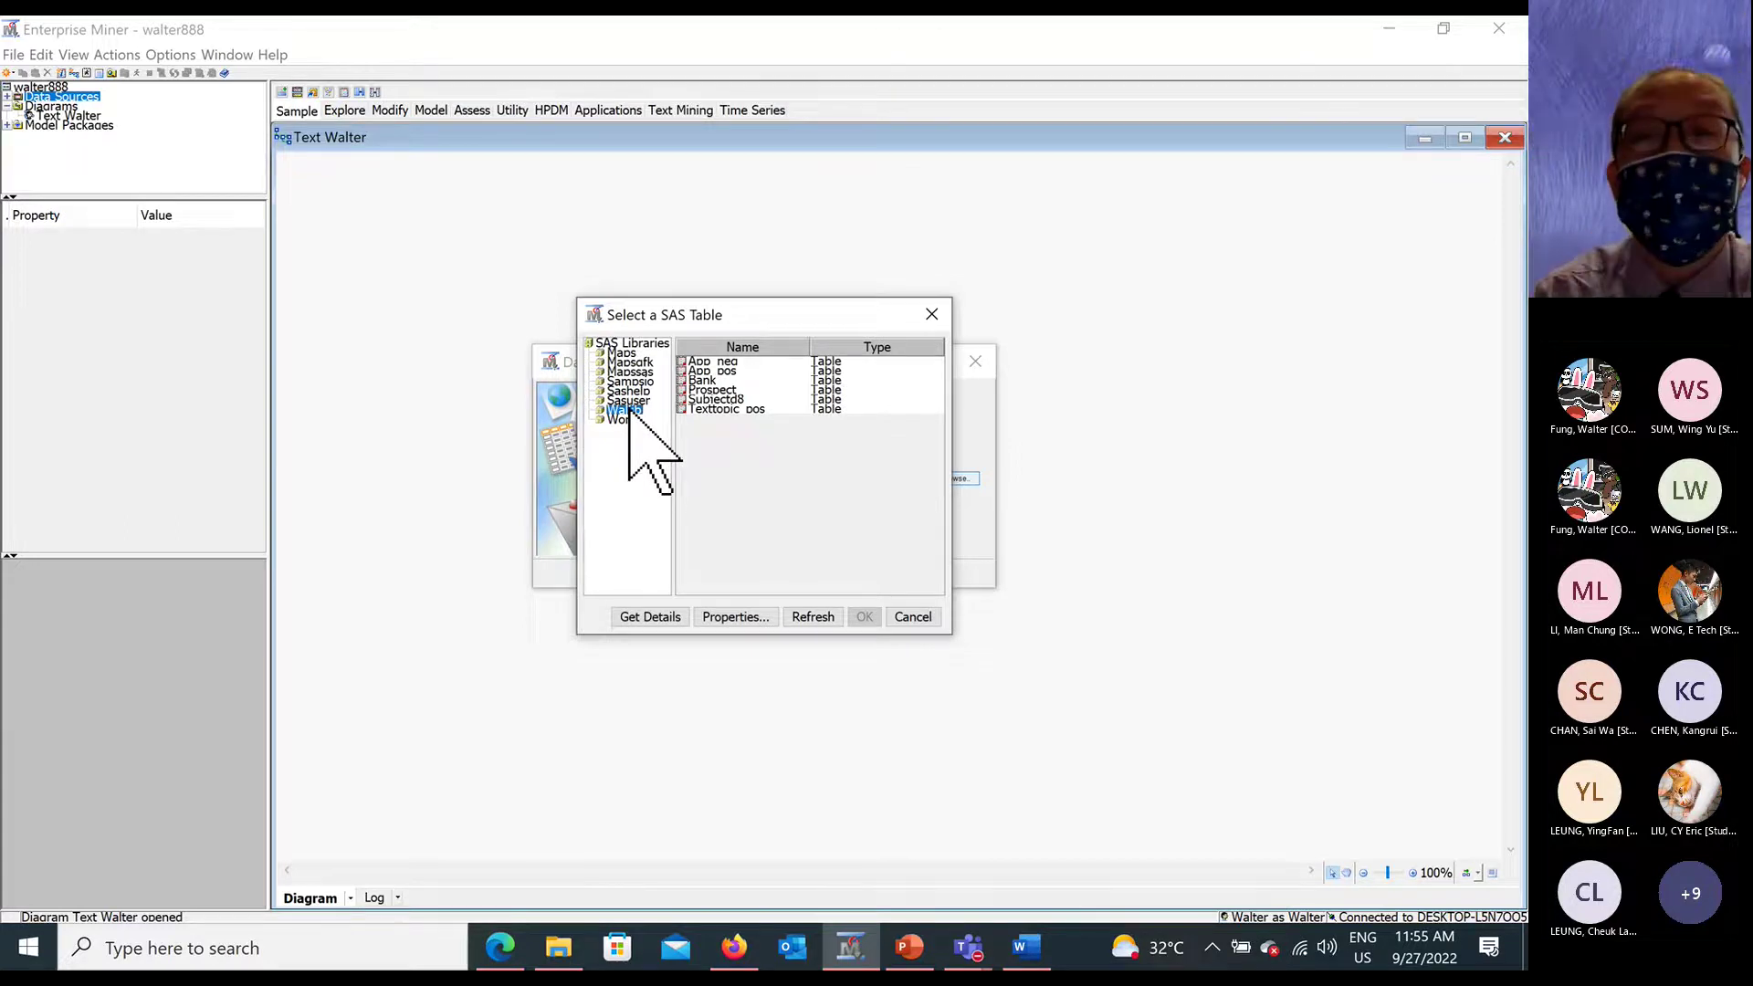
click(728, 402)
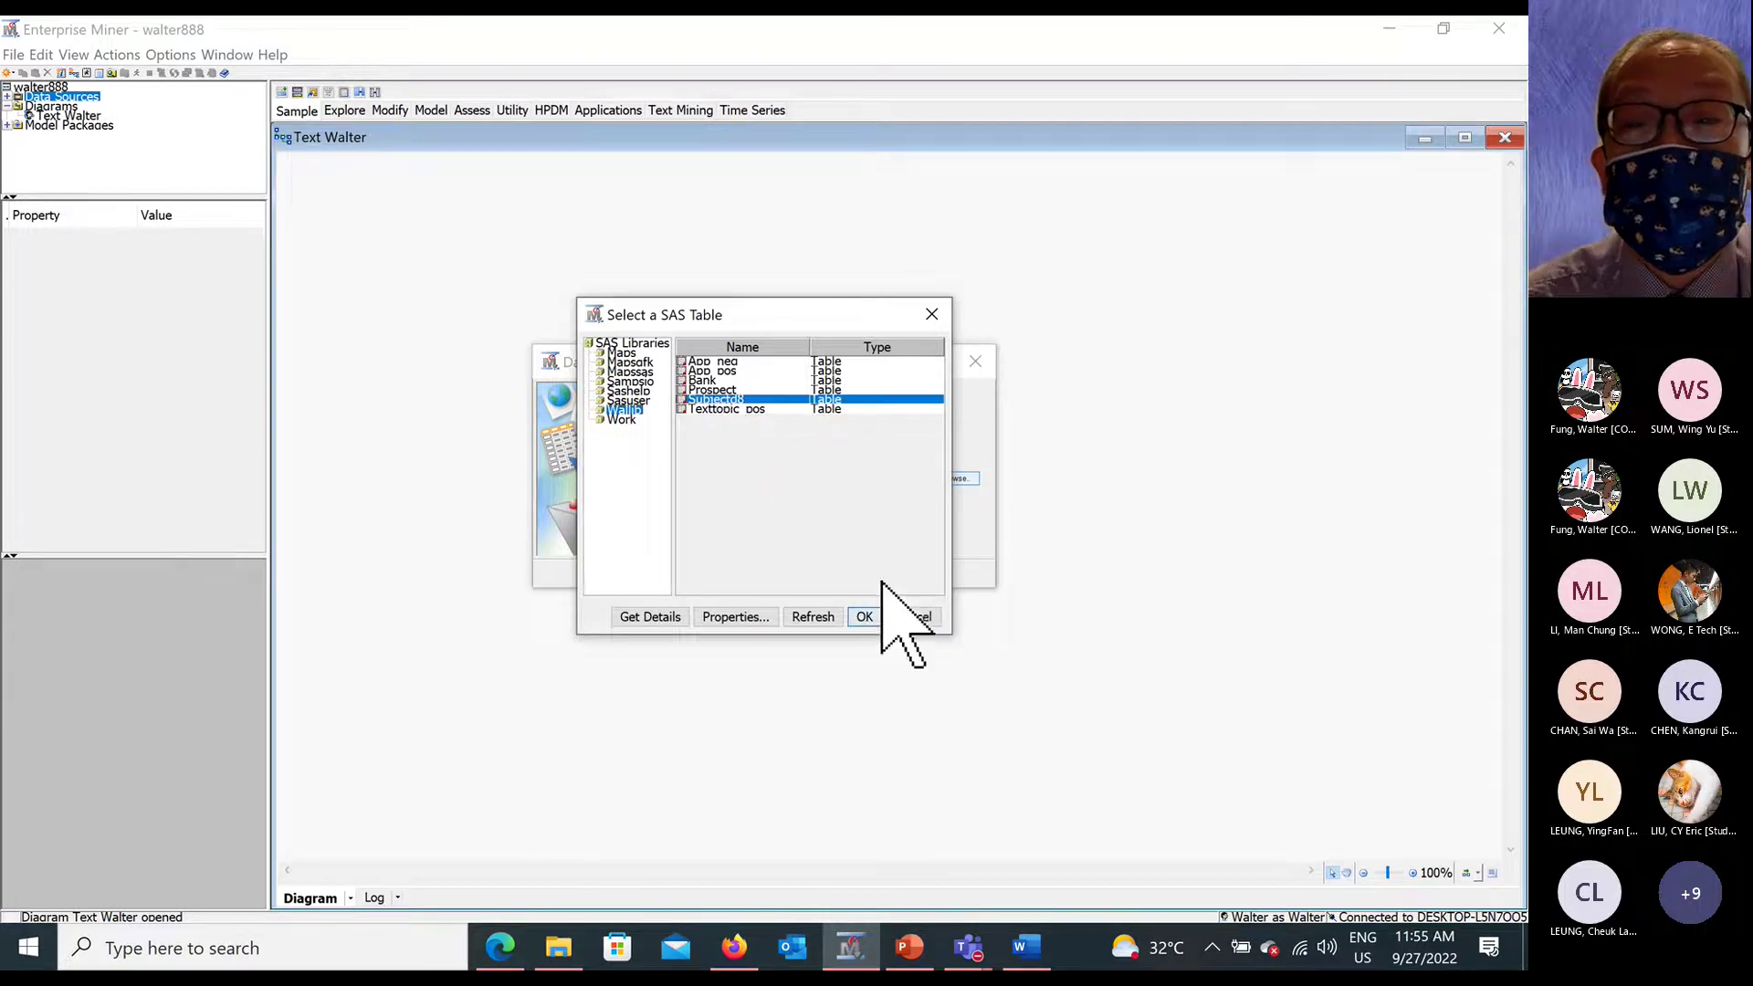
click(866, 618)
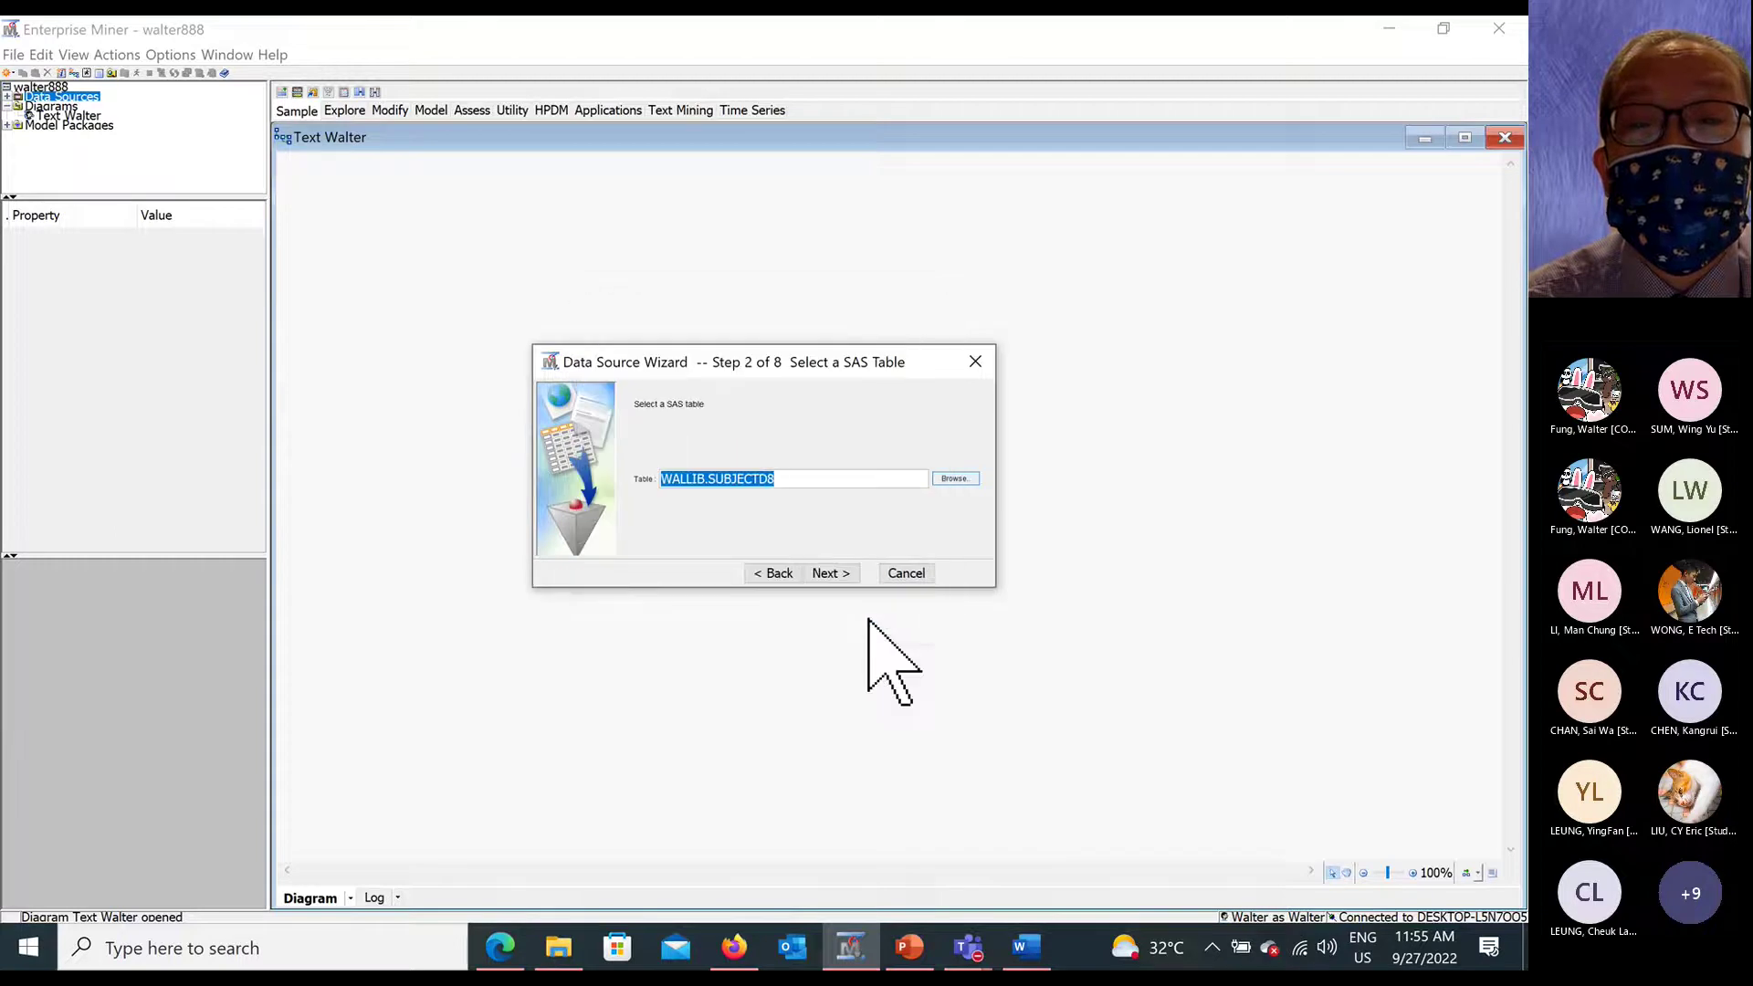
Complete the SUBJECTD8 data source with the Basic metadata advisor, default column roles, no sample data set and the Raw role.
click(833, 574)
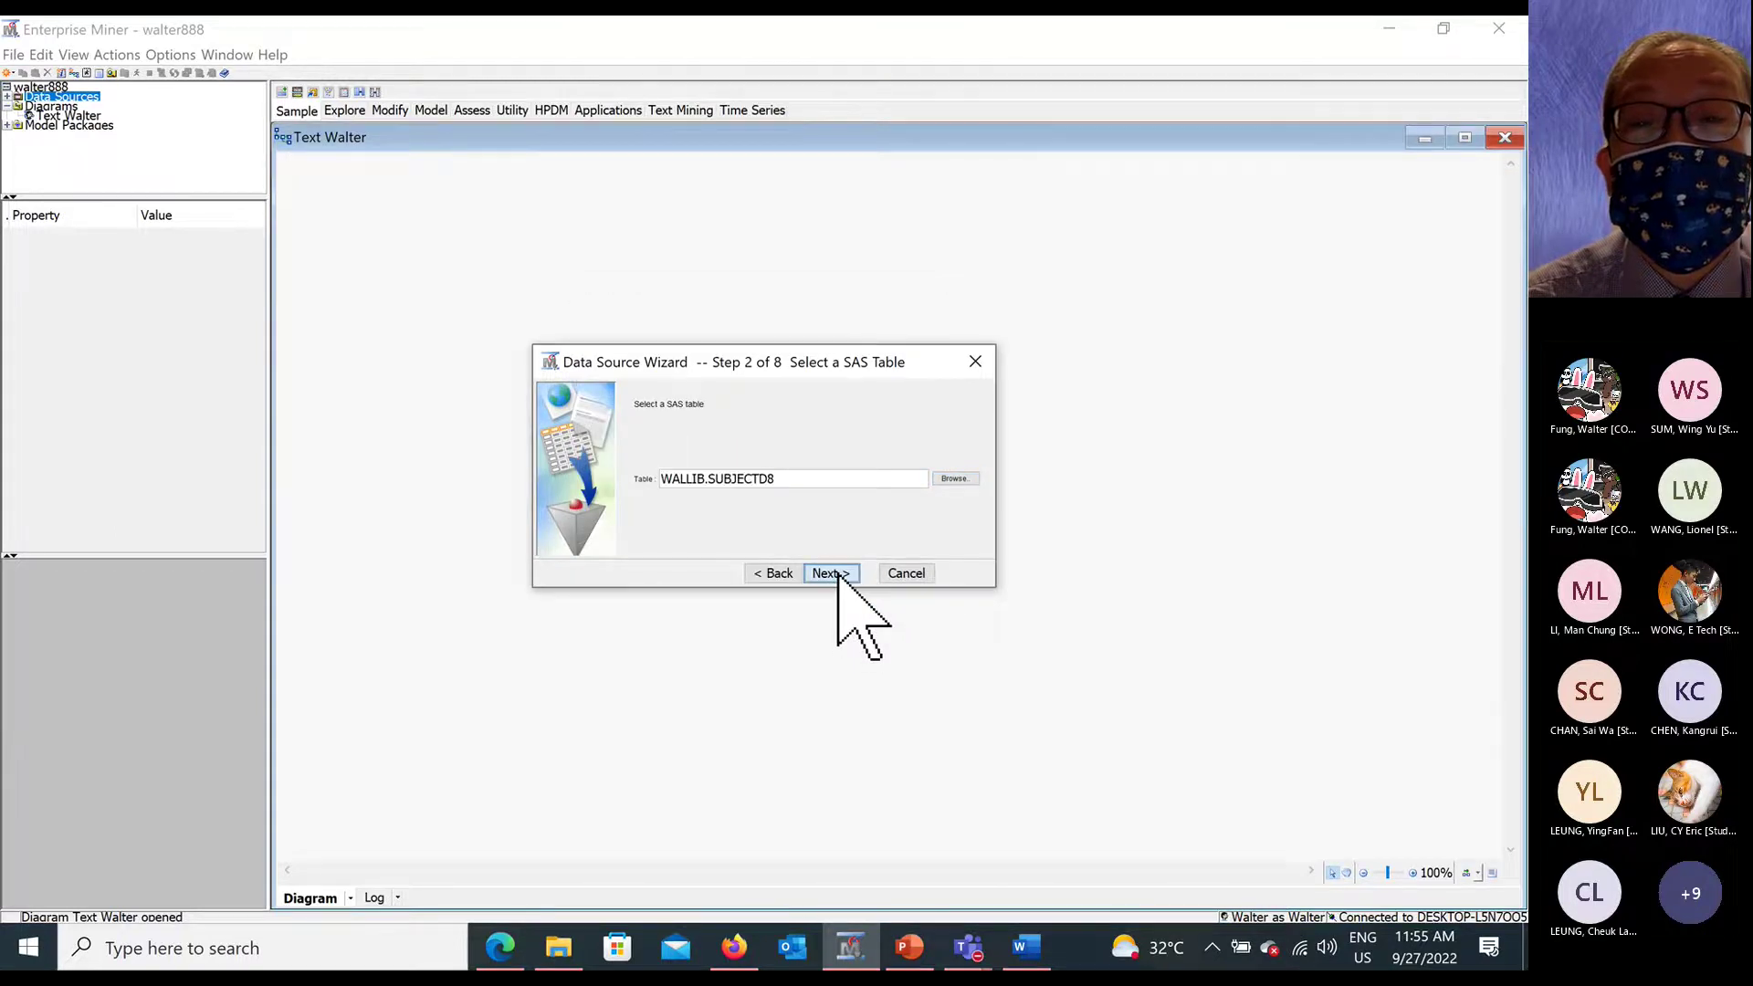
click(839, 575)
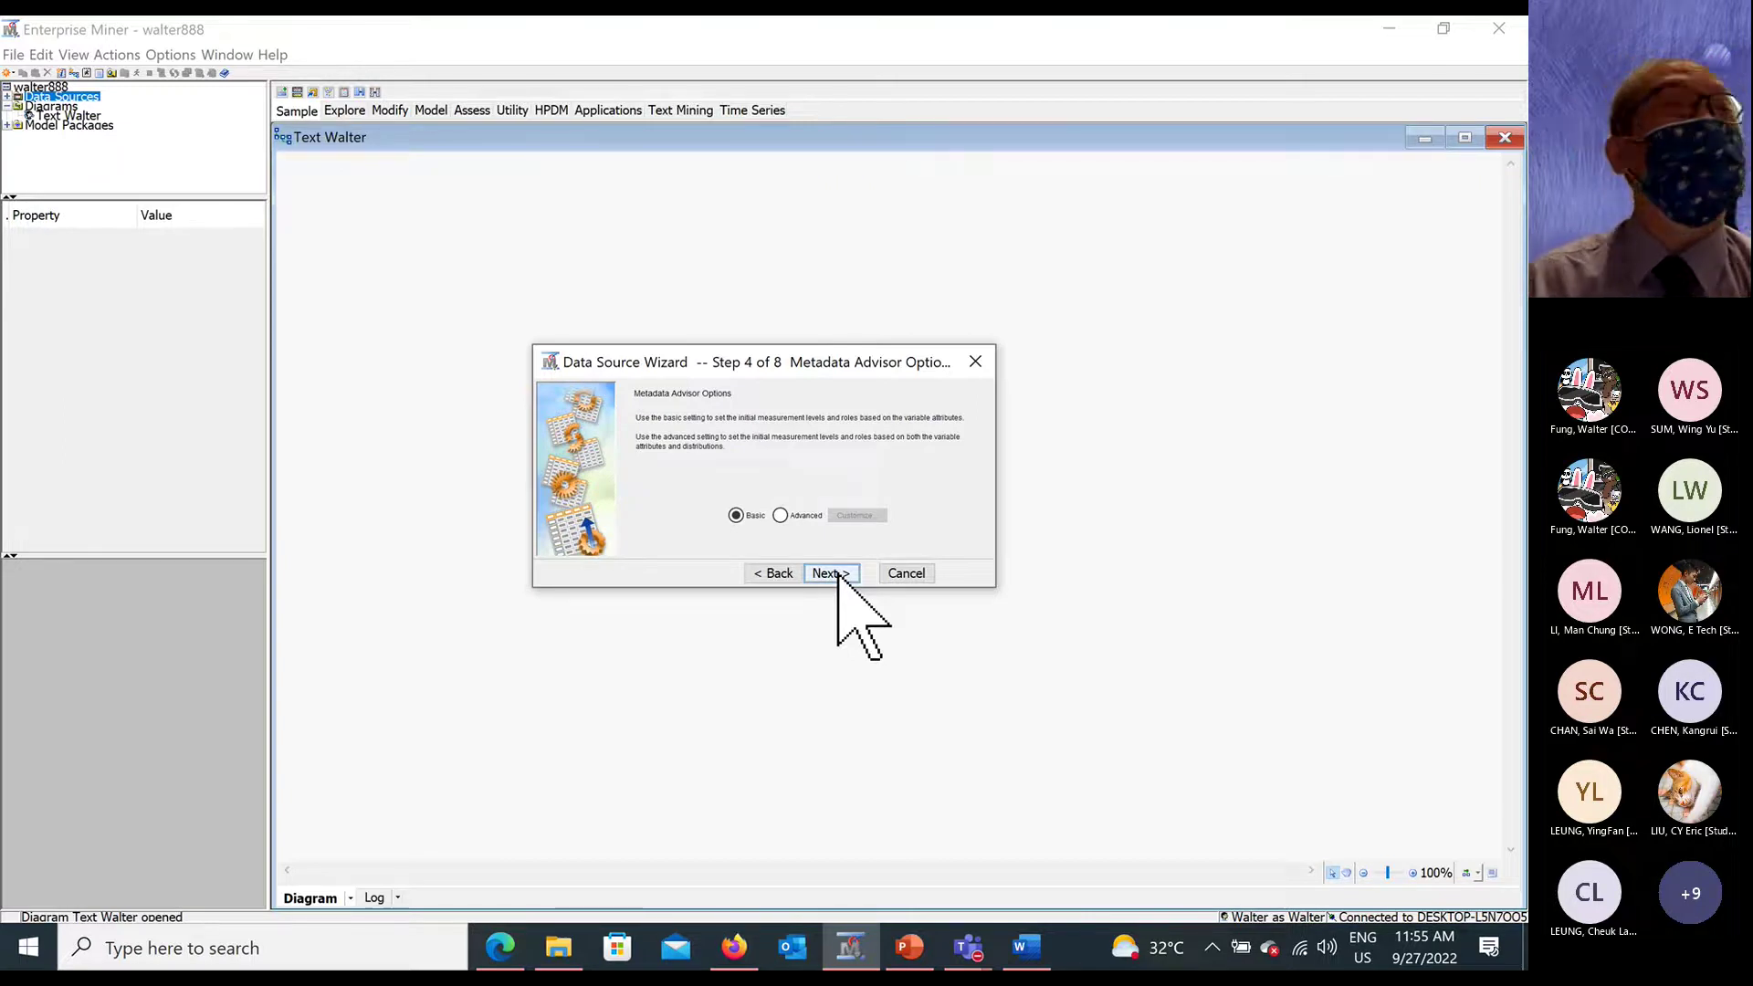
click(839, 574)
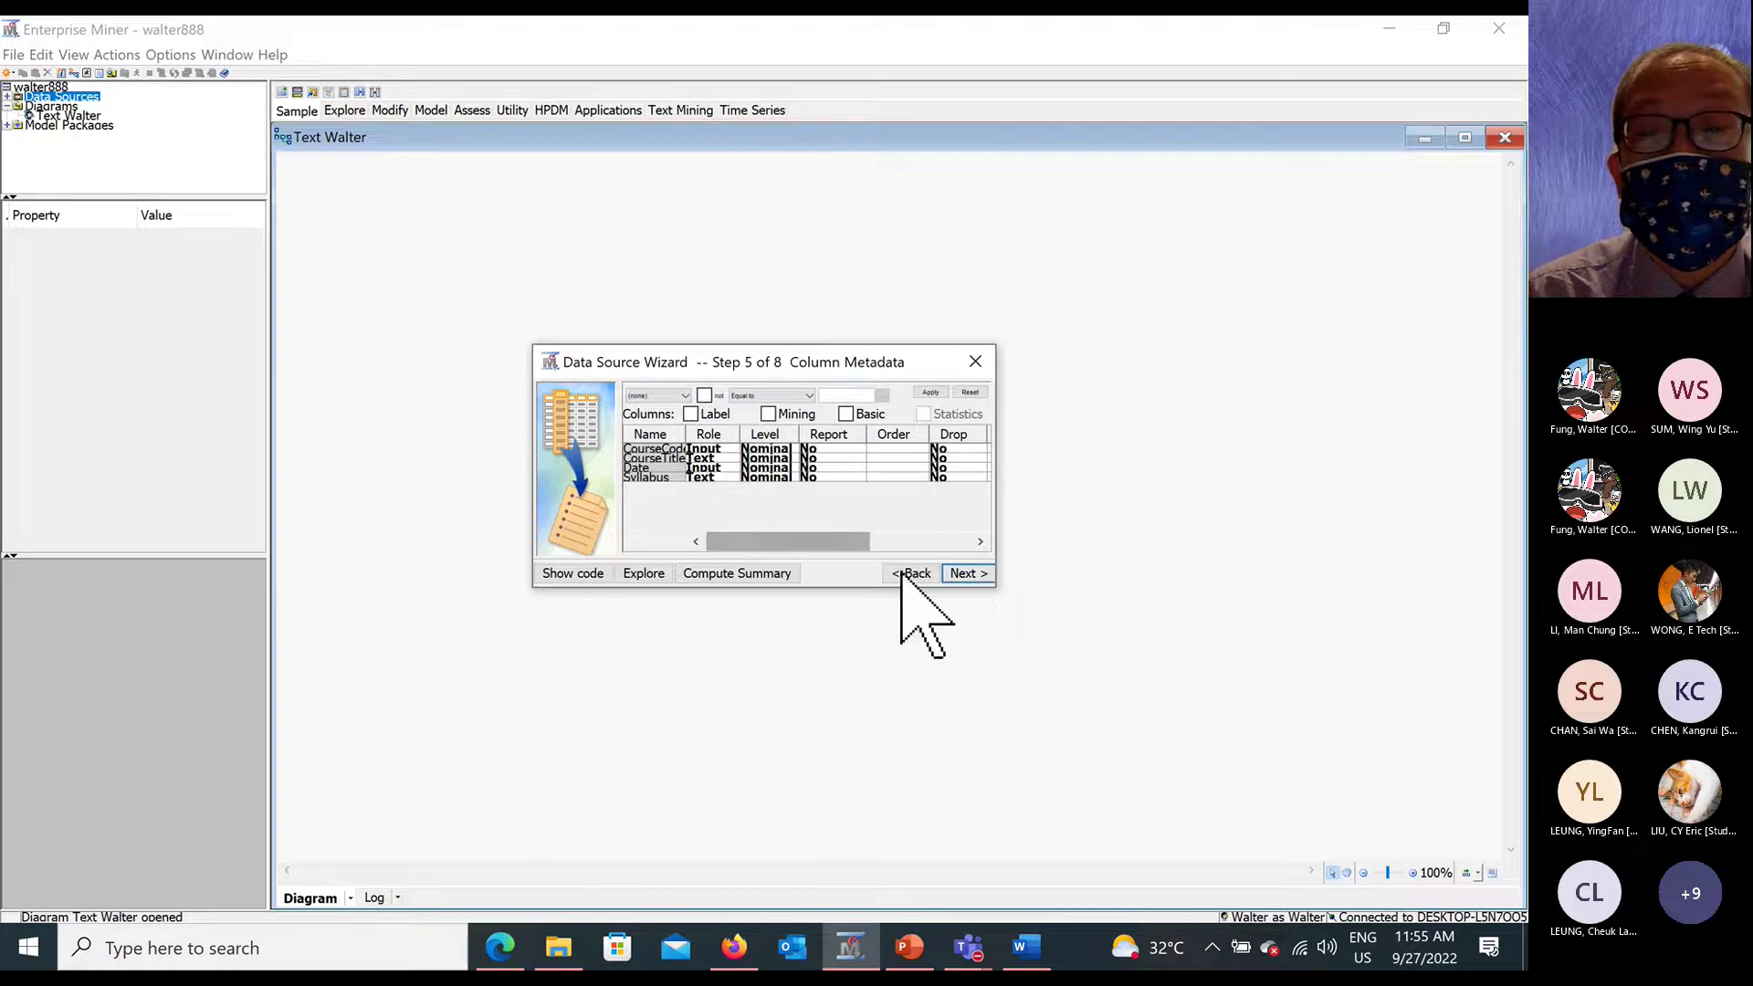
click(959, 575)
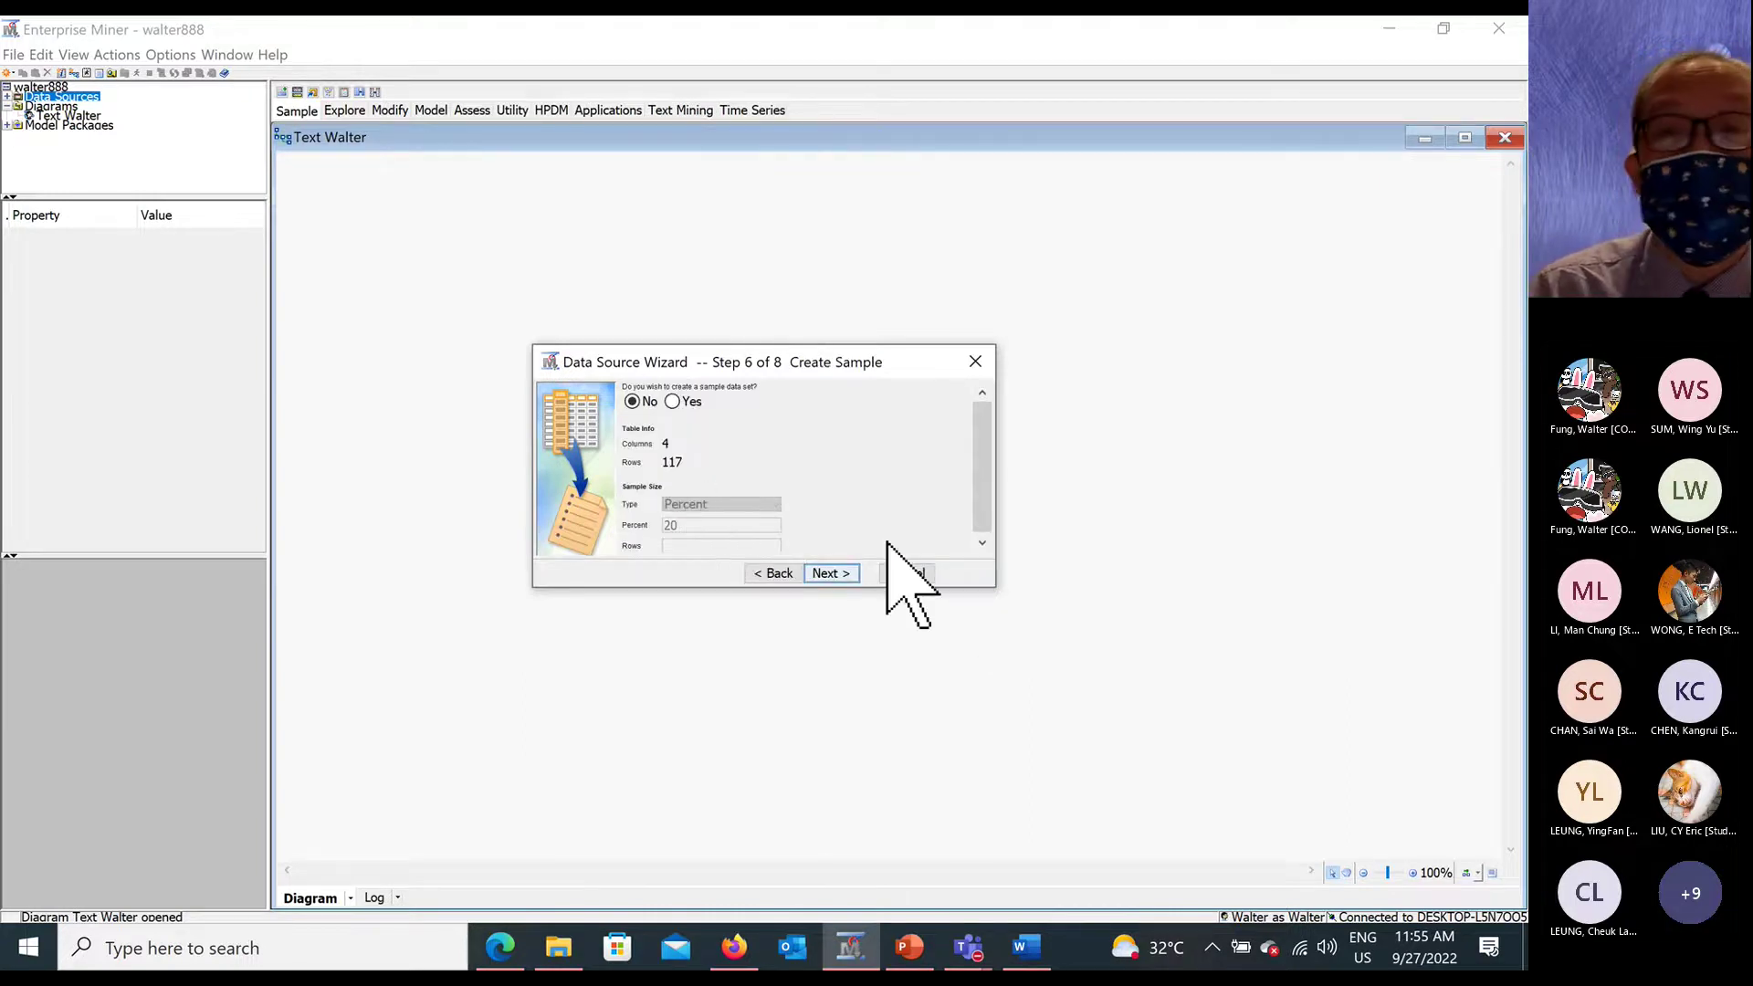
click(832, 573)
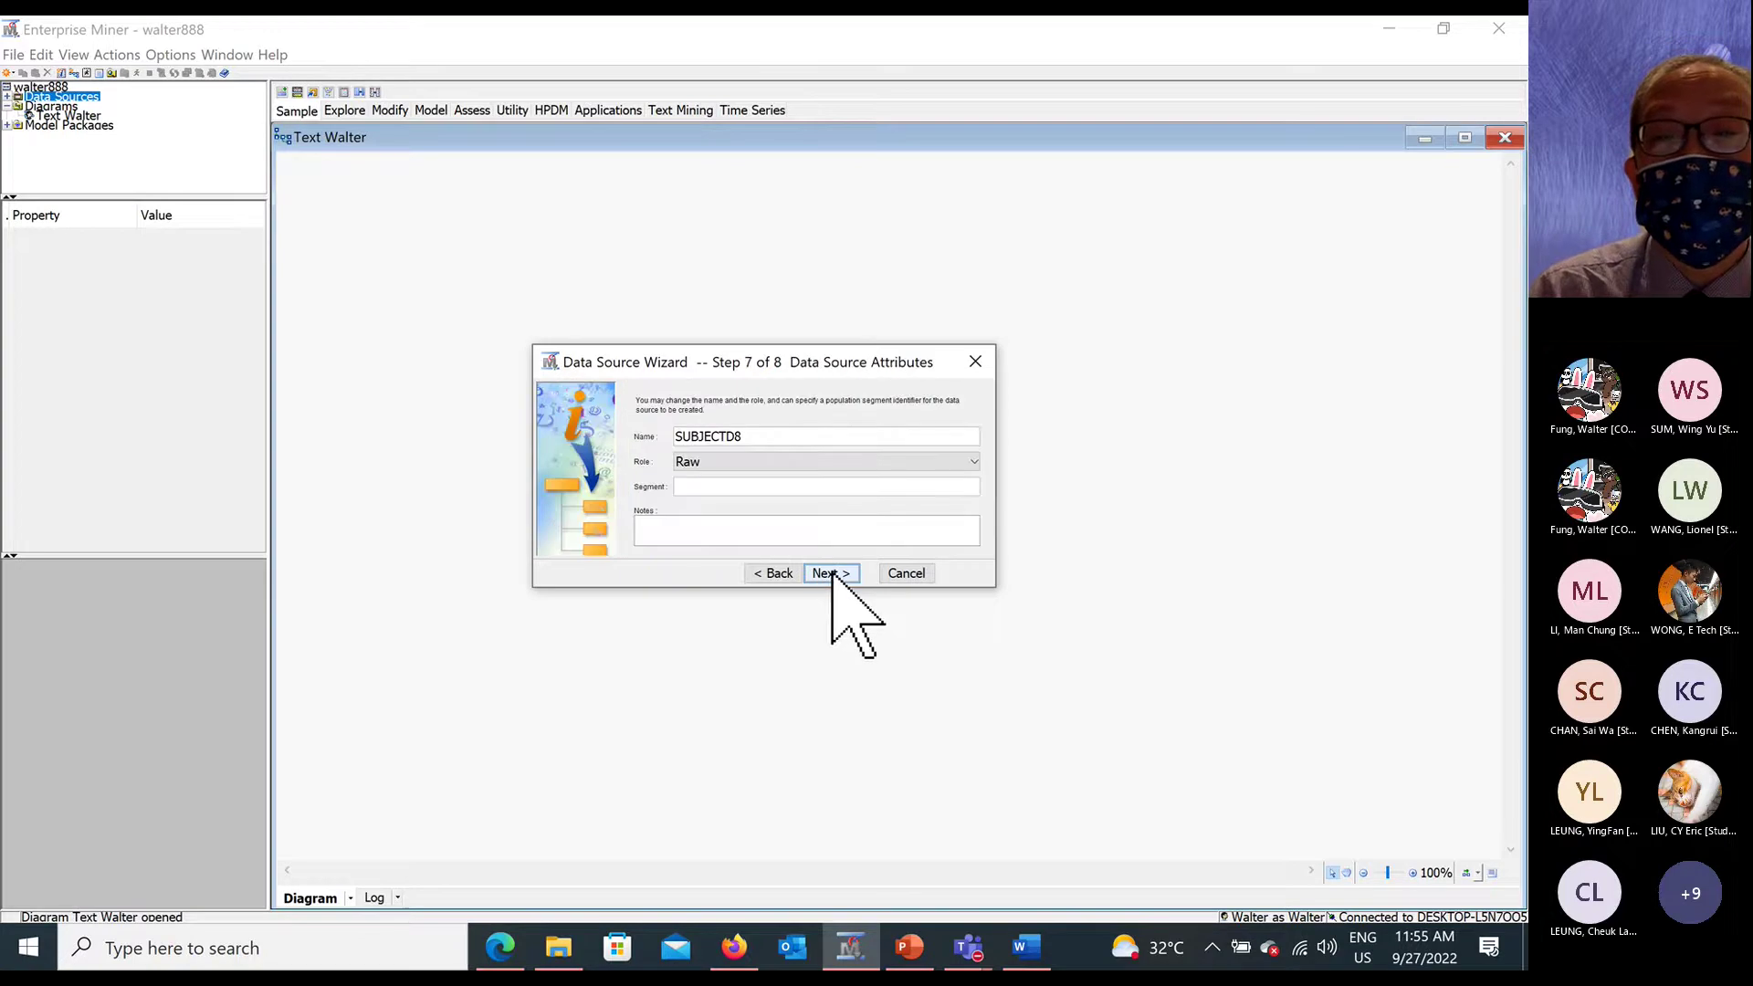
click(832, 574)
click(832, 573)
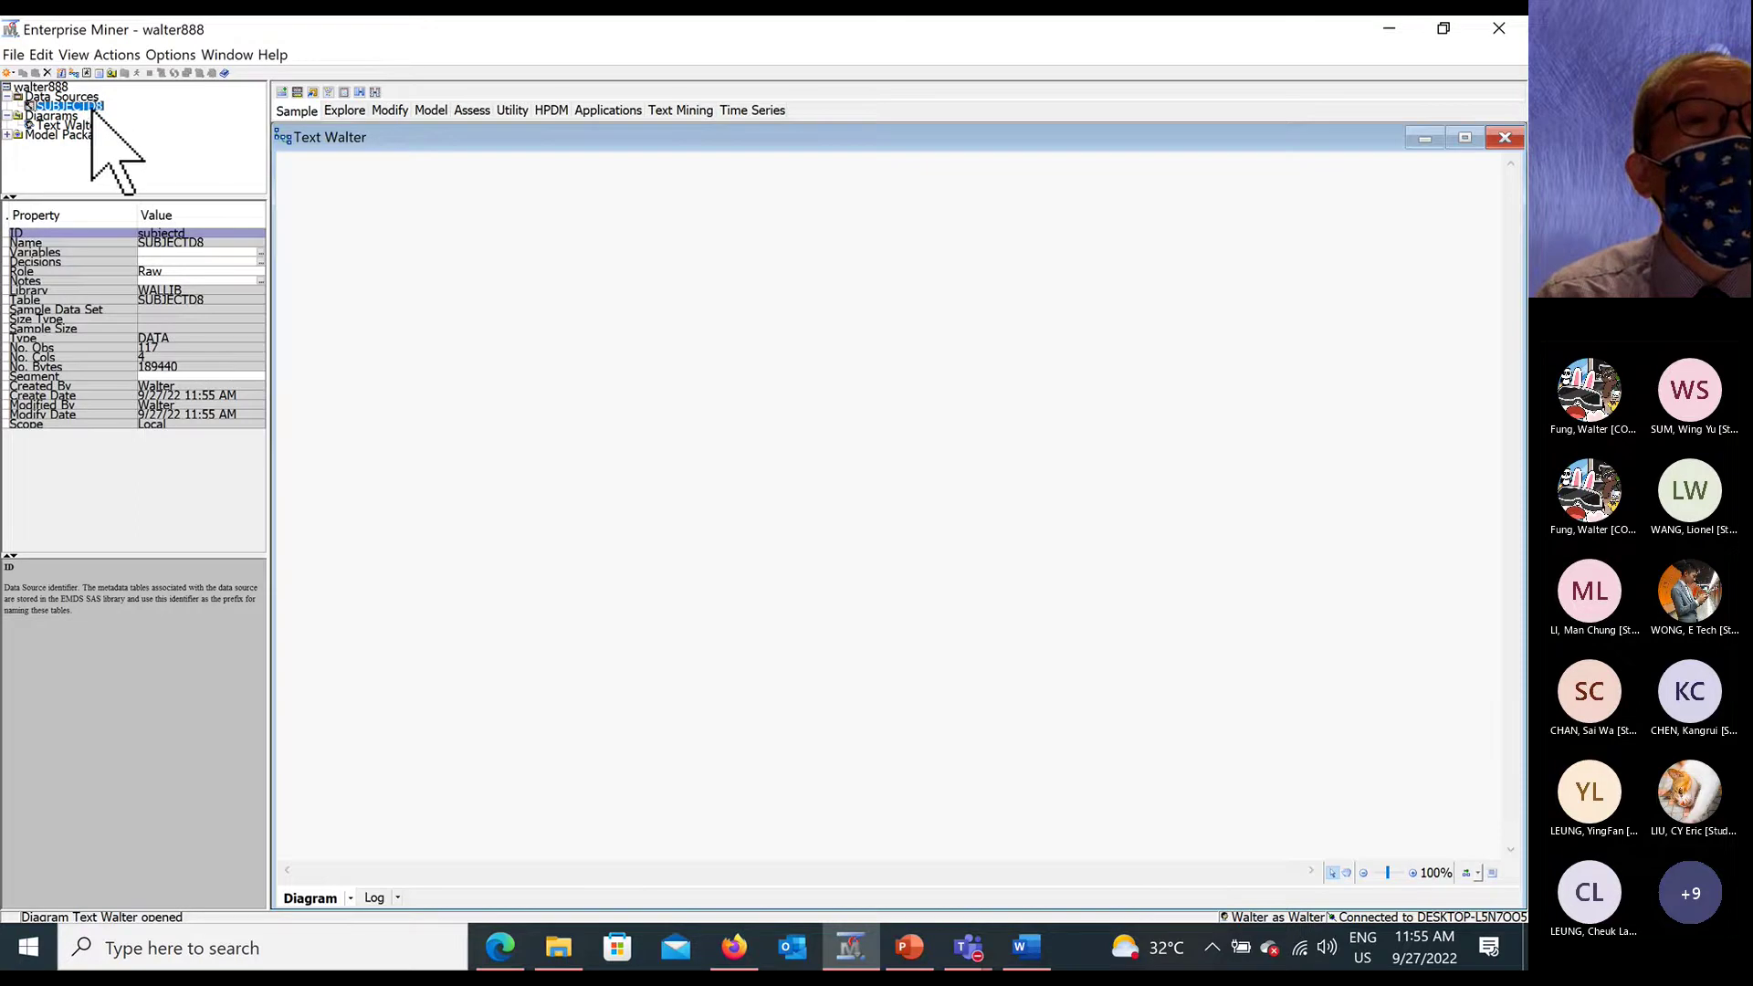
Explore the SUBJECTD8 data source, look through its course code and syllabus rows, and close the Explore window.
right_click(88, 107)
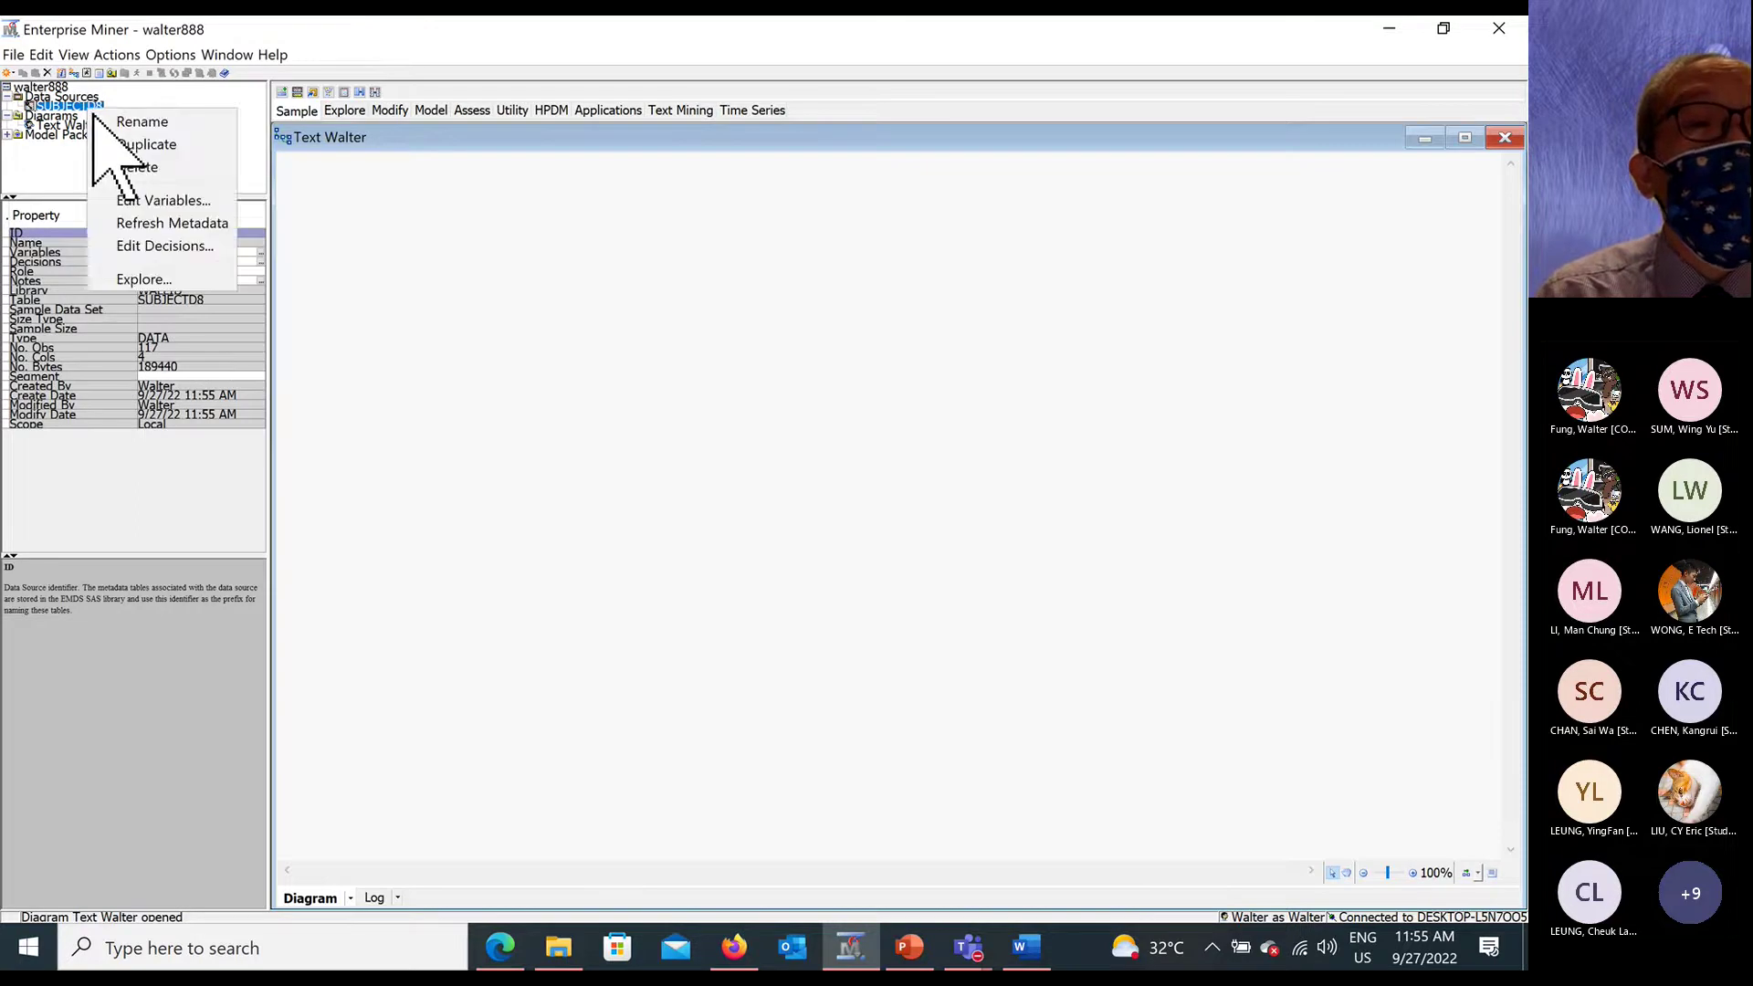
click(155, 279)
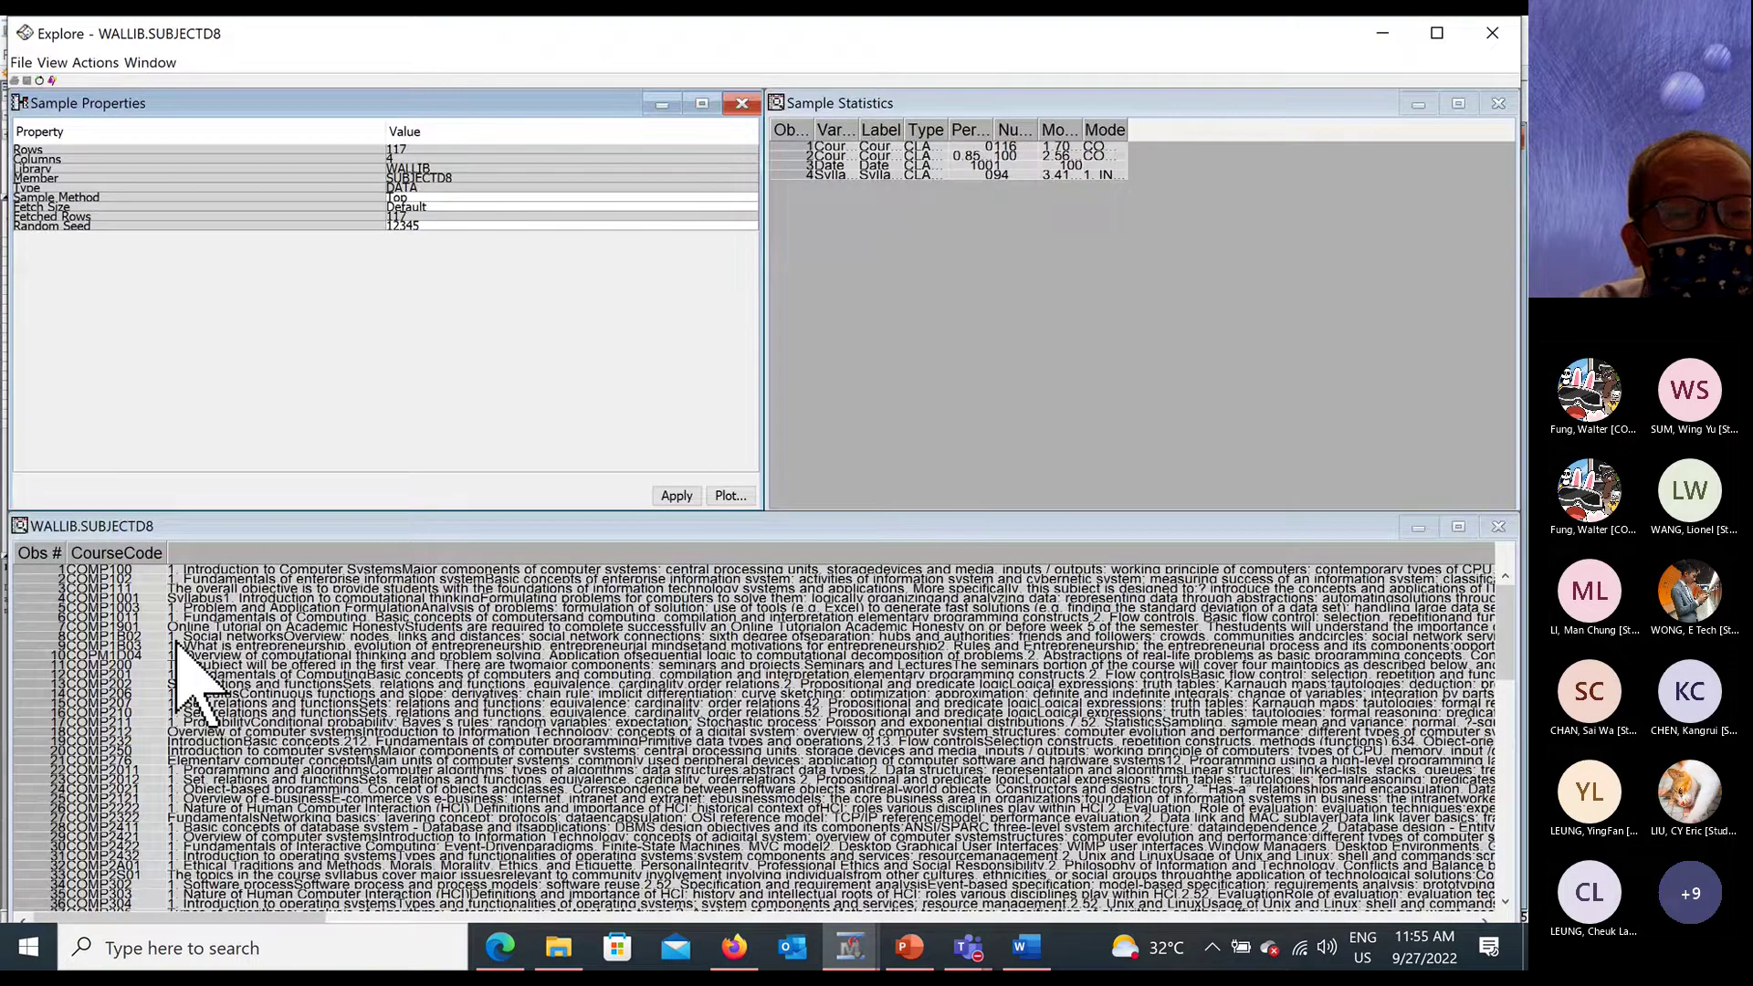
scroll(178, 644, down, 15)
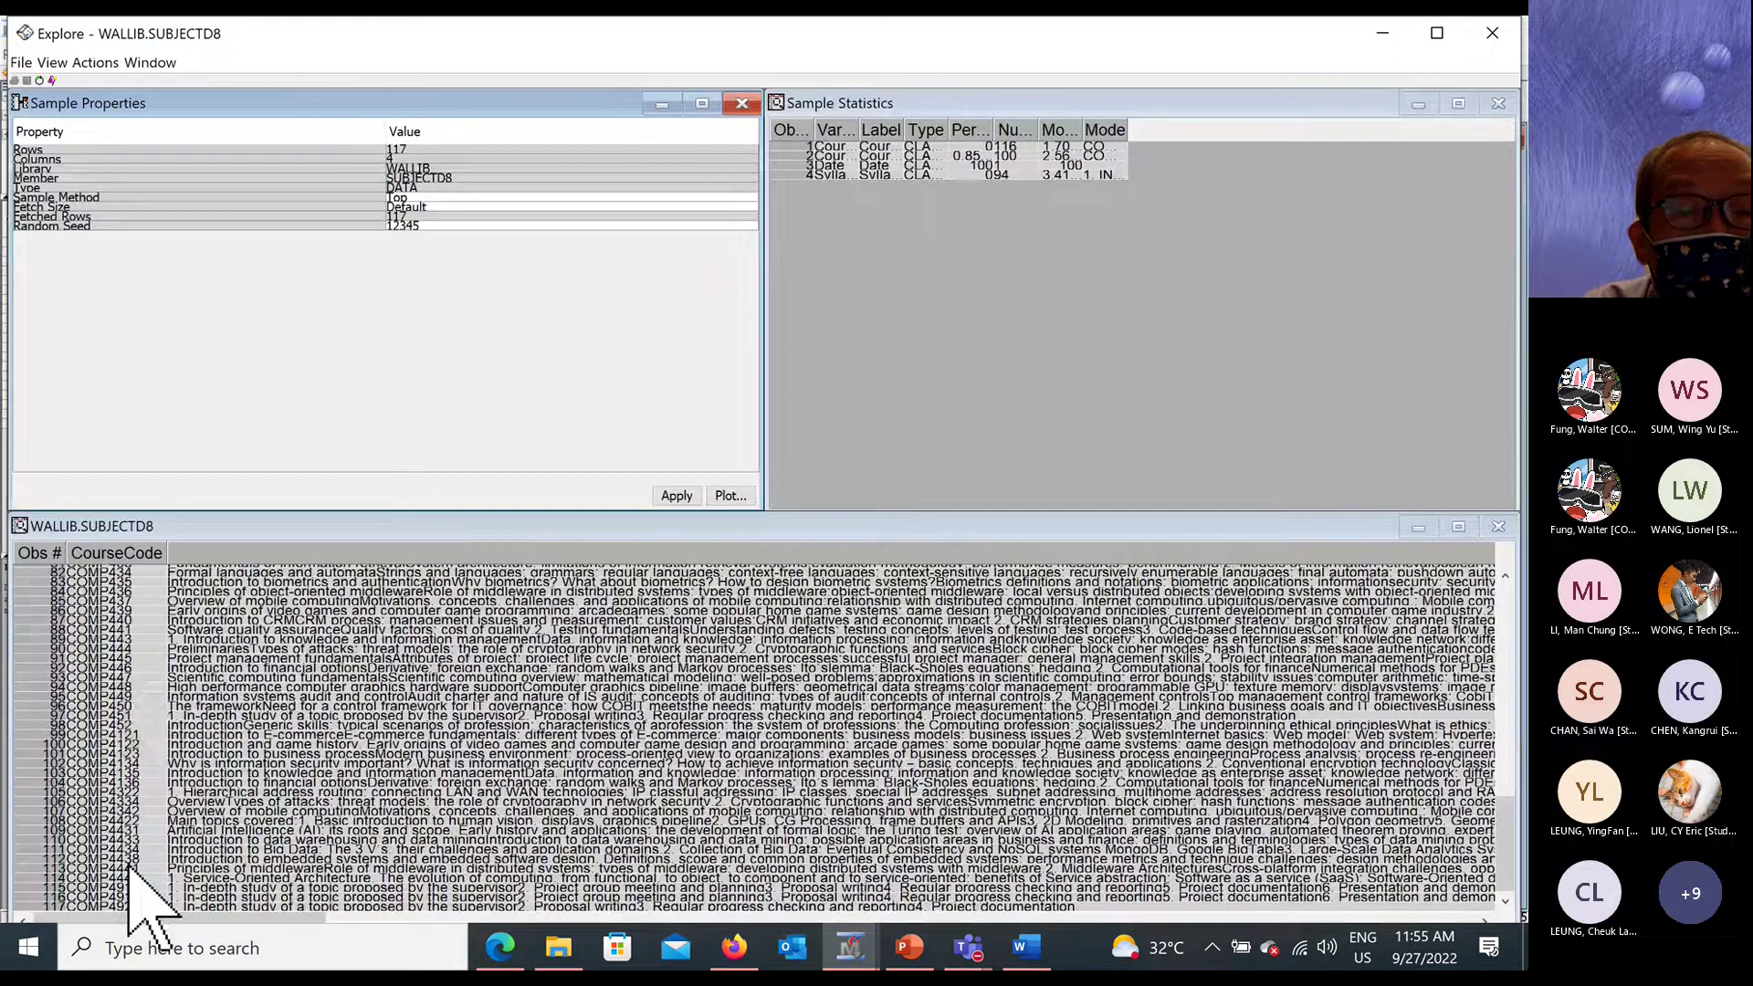
click(443, 723)
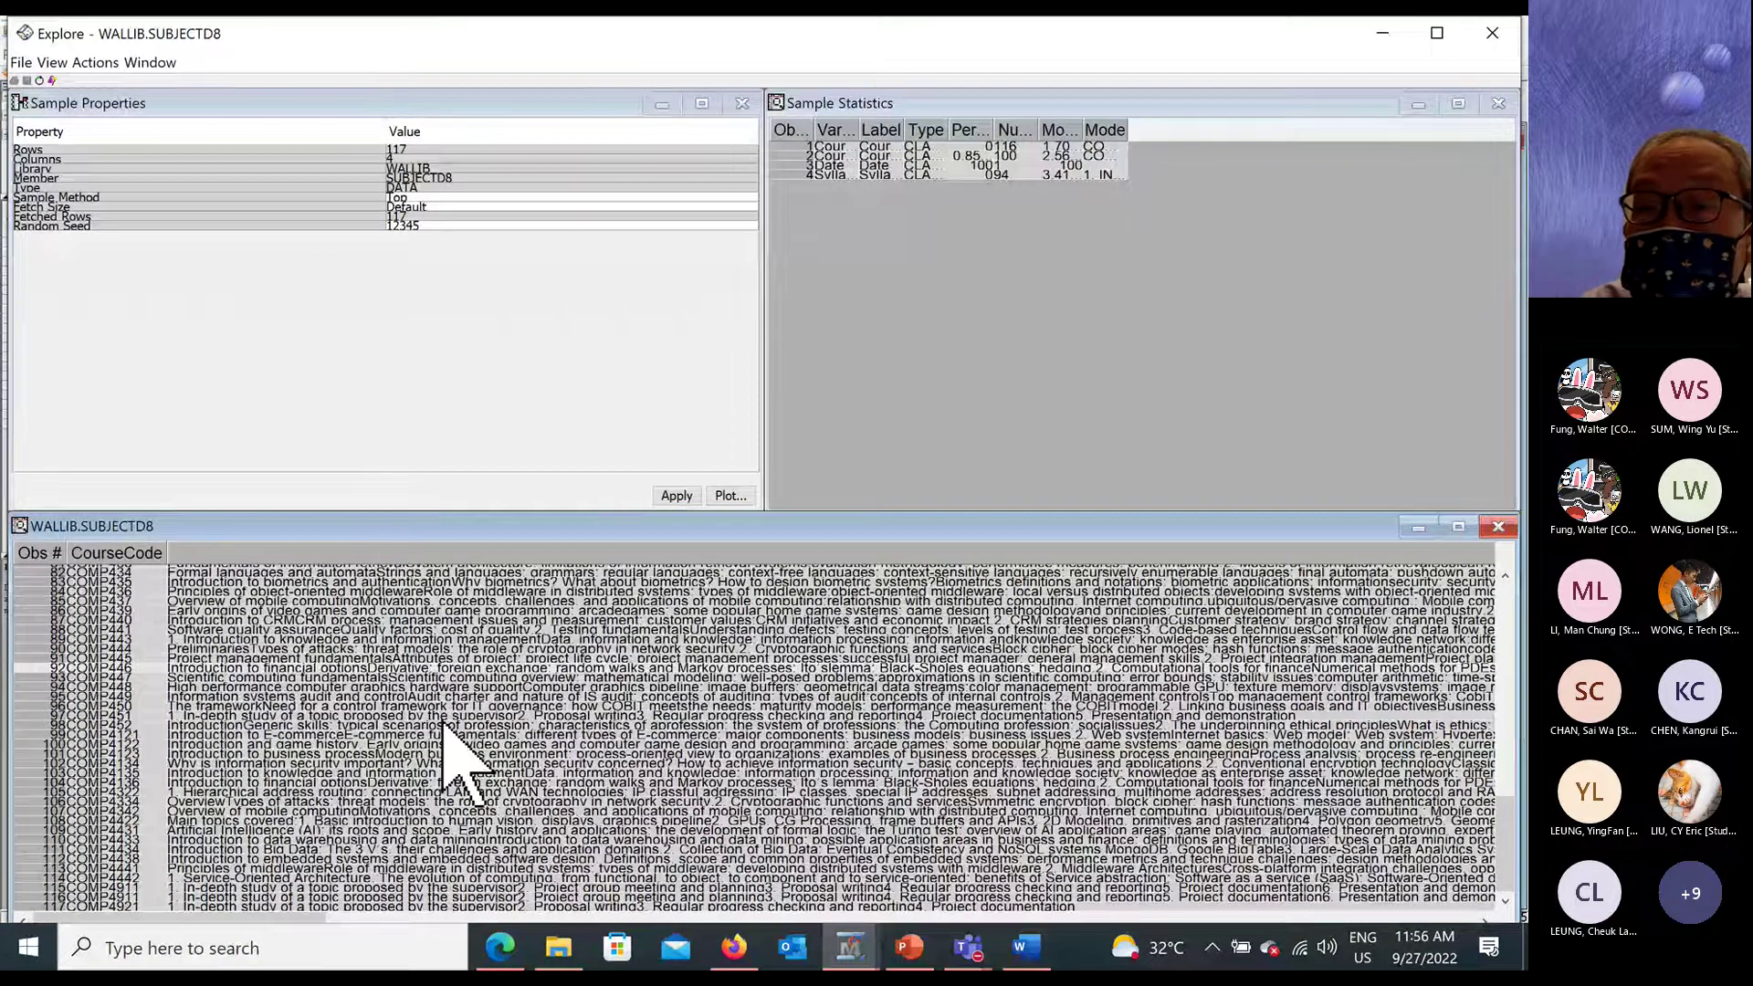
scroll(445, 724, up, 15)
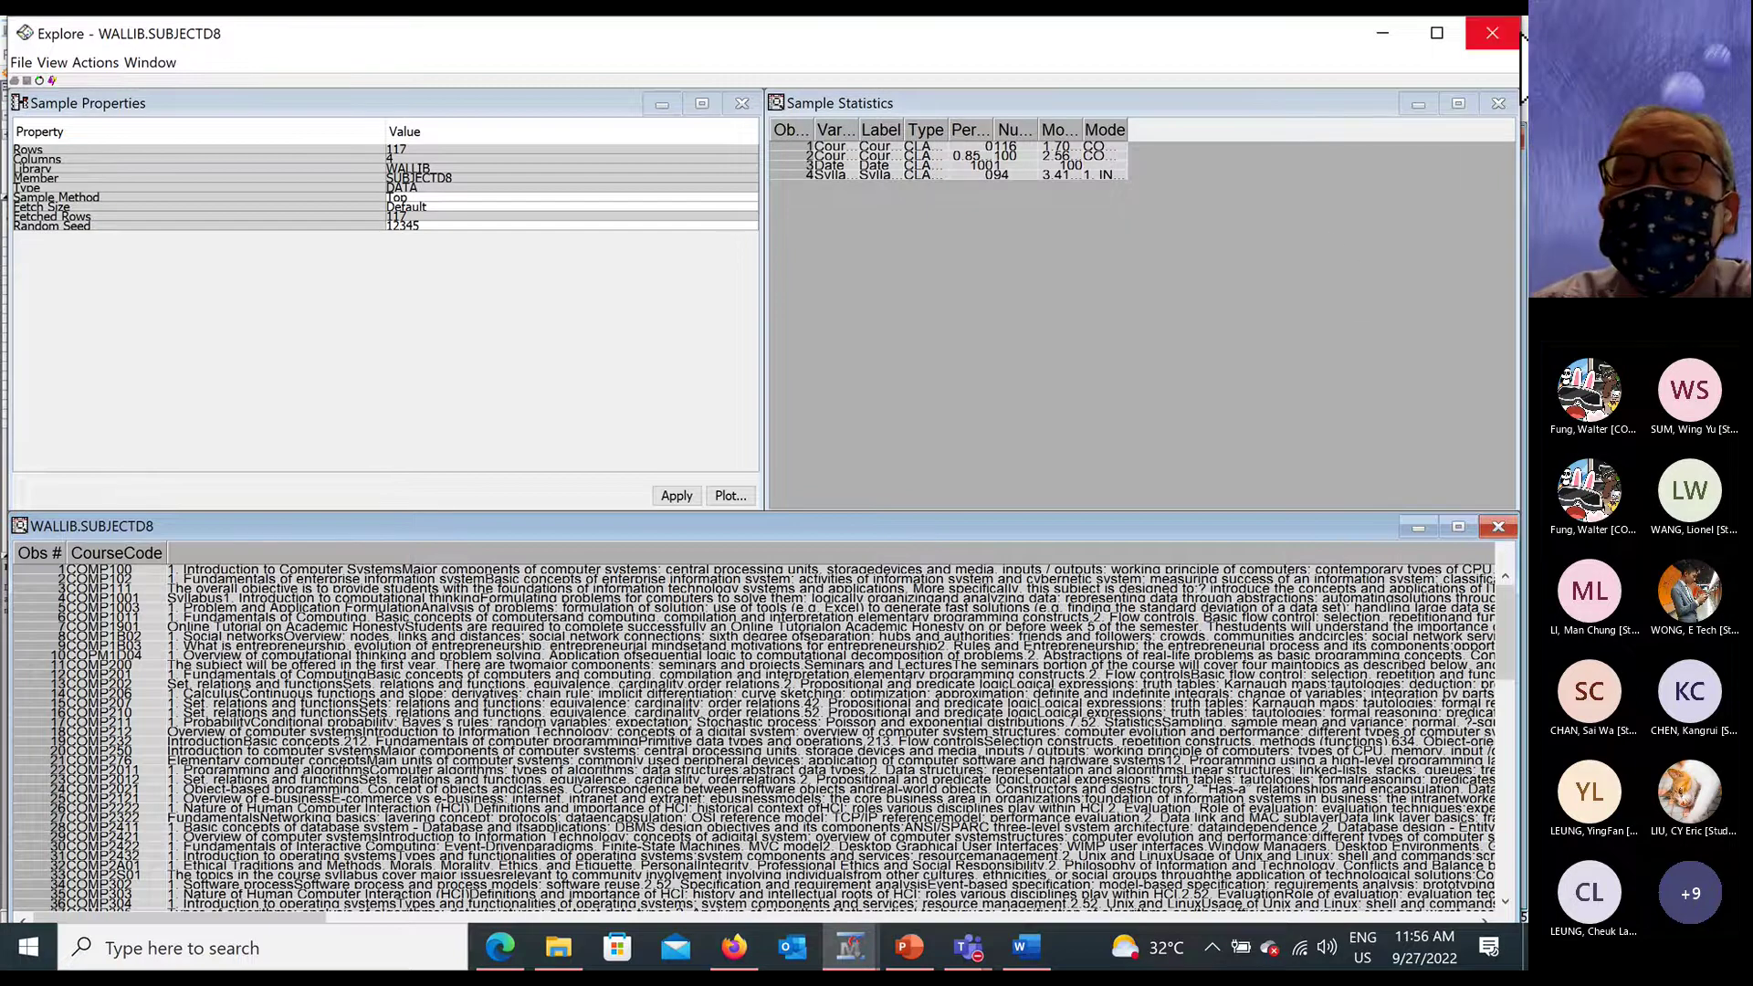
click(1513, 36)
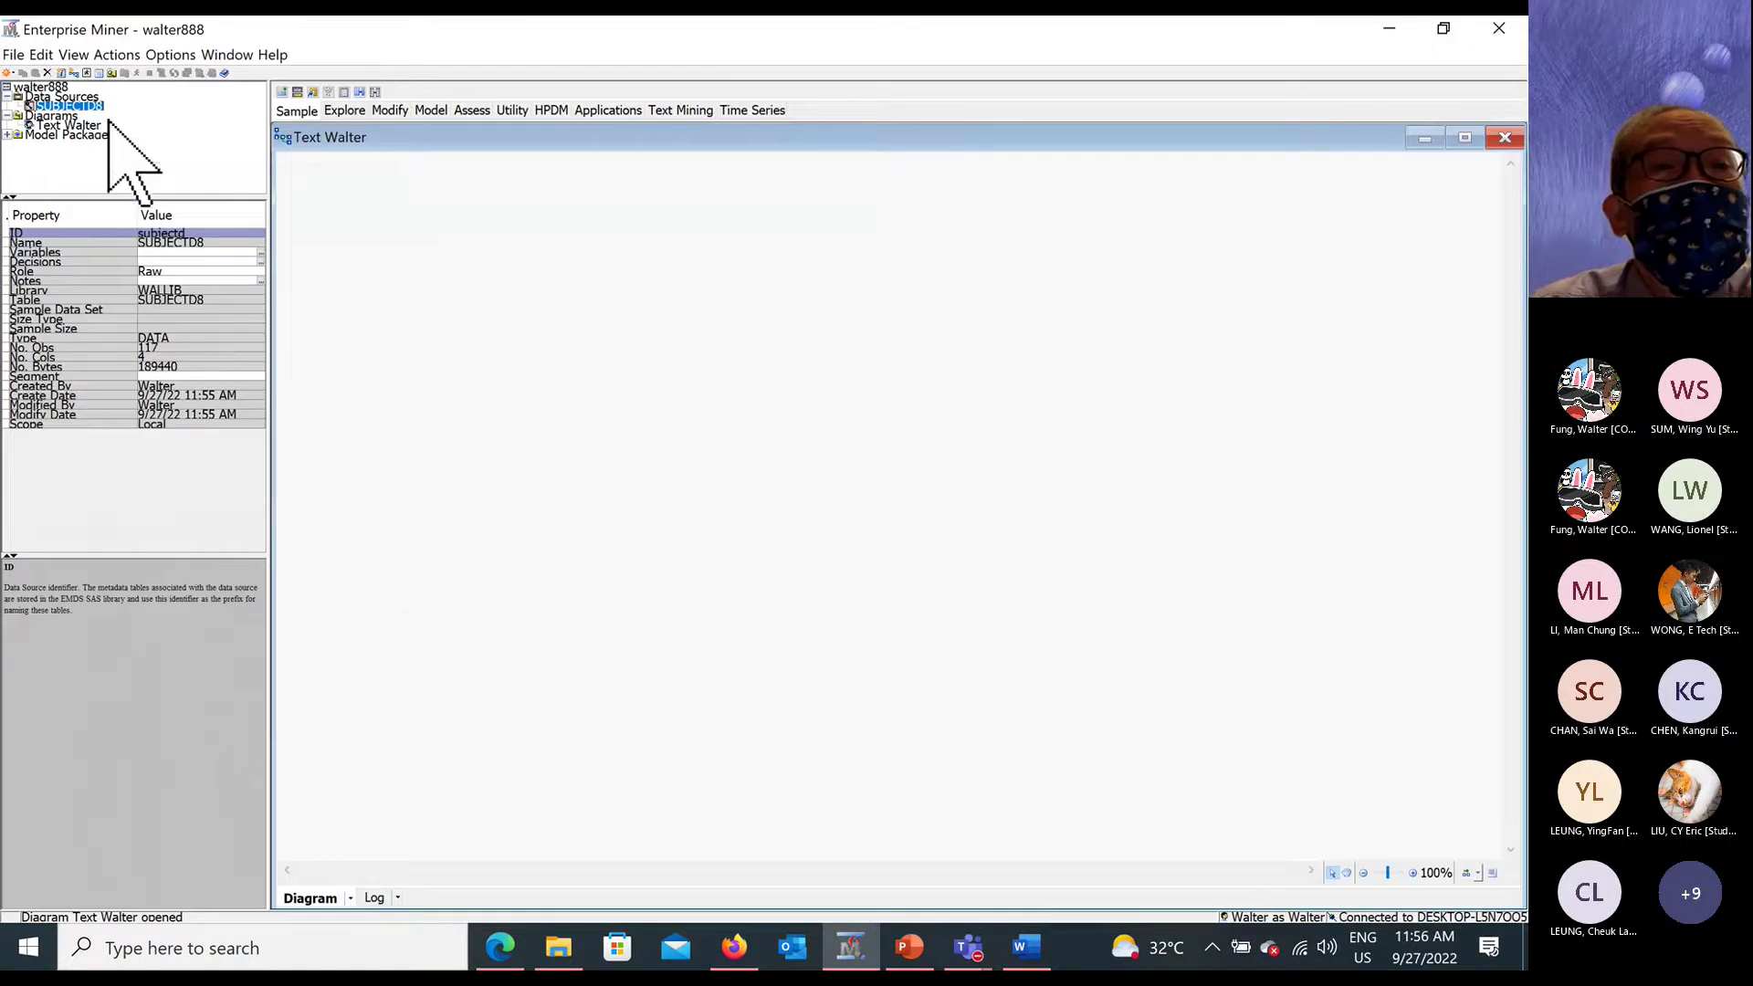
Add the SUBJECTD8 data source to the diagram as a node and position it near the upper-left corner of the workspace.
drag(68, 108, 381, 246)
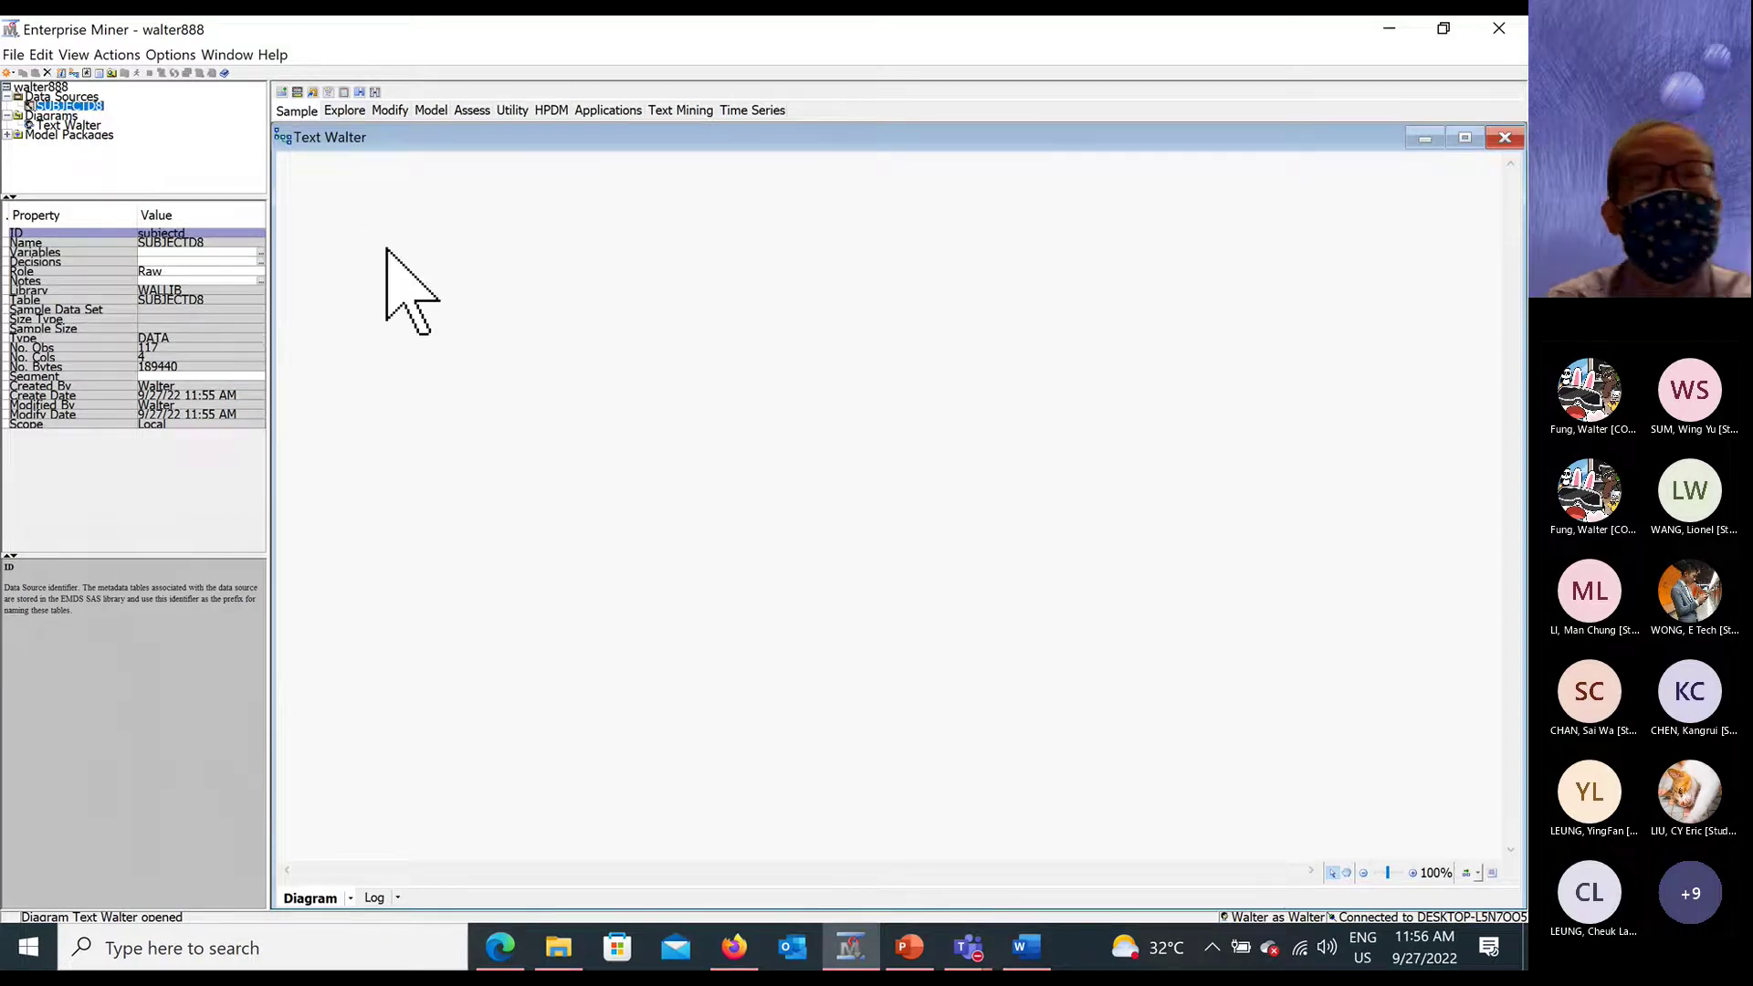
click(1413, 873)
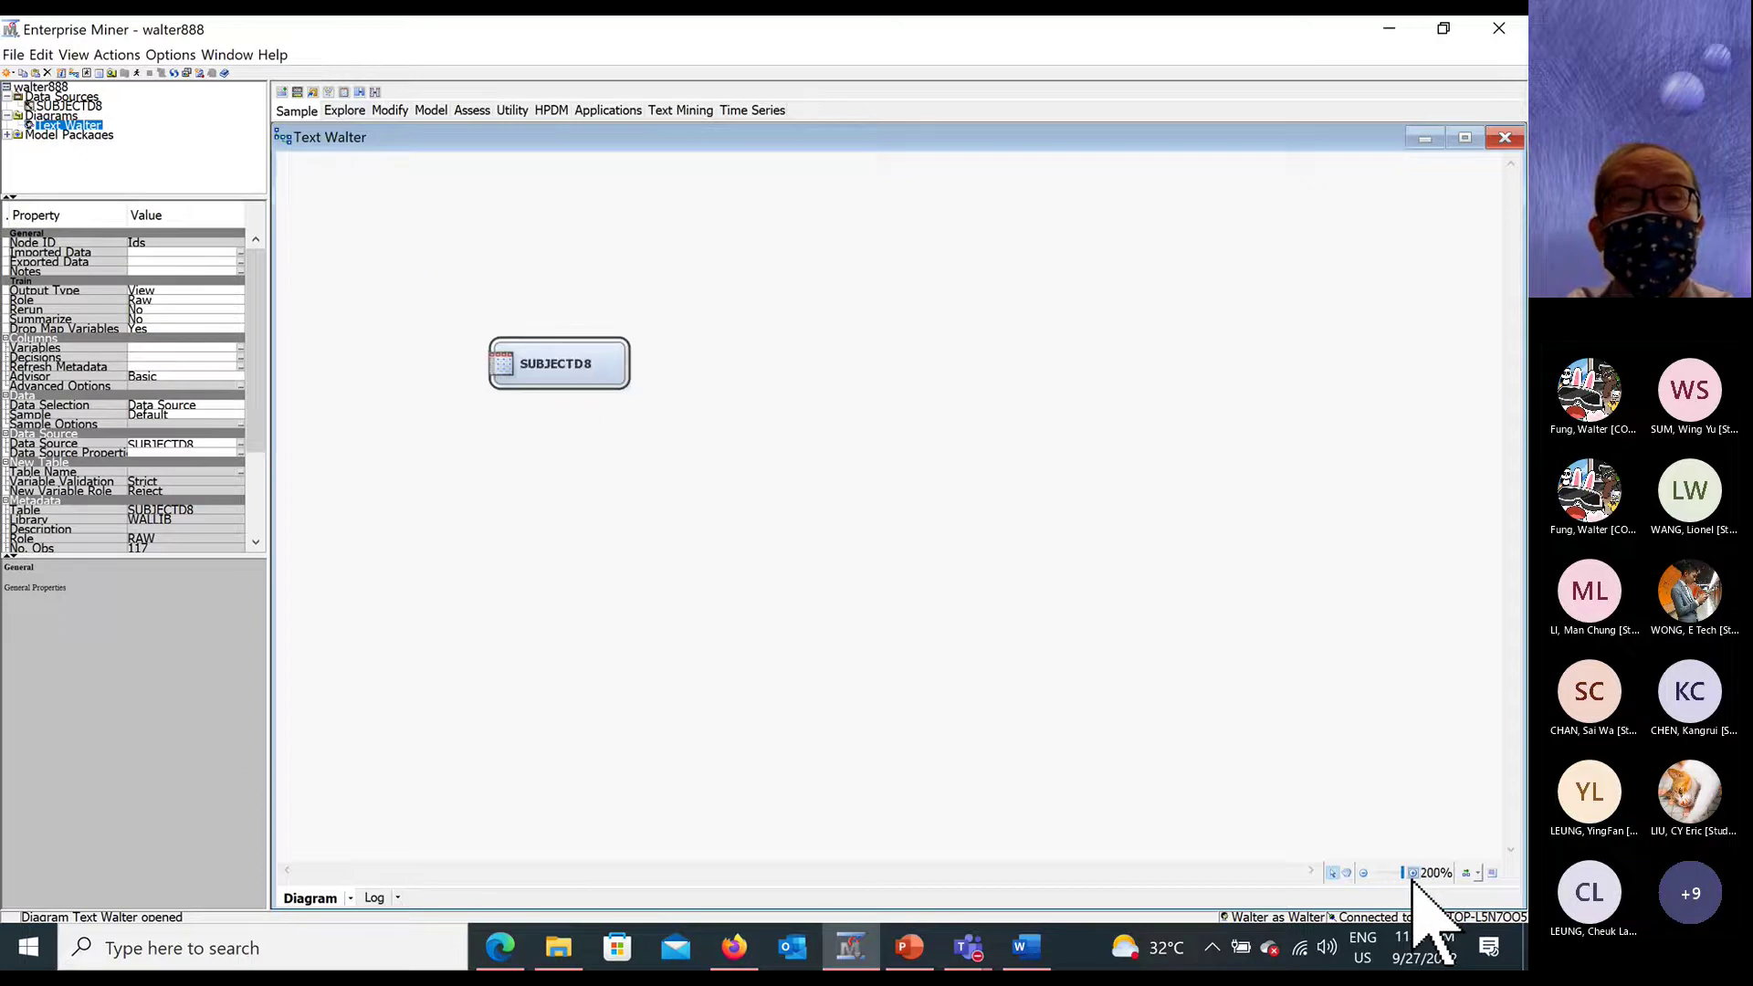
drag(567, 380, 460, 324)
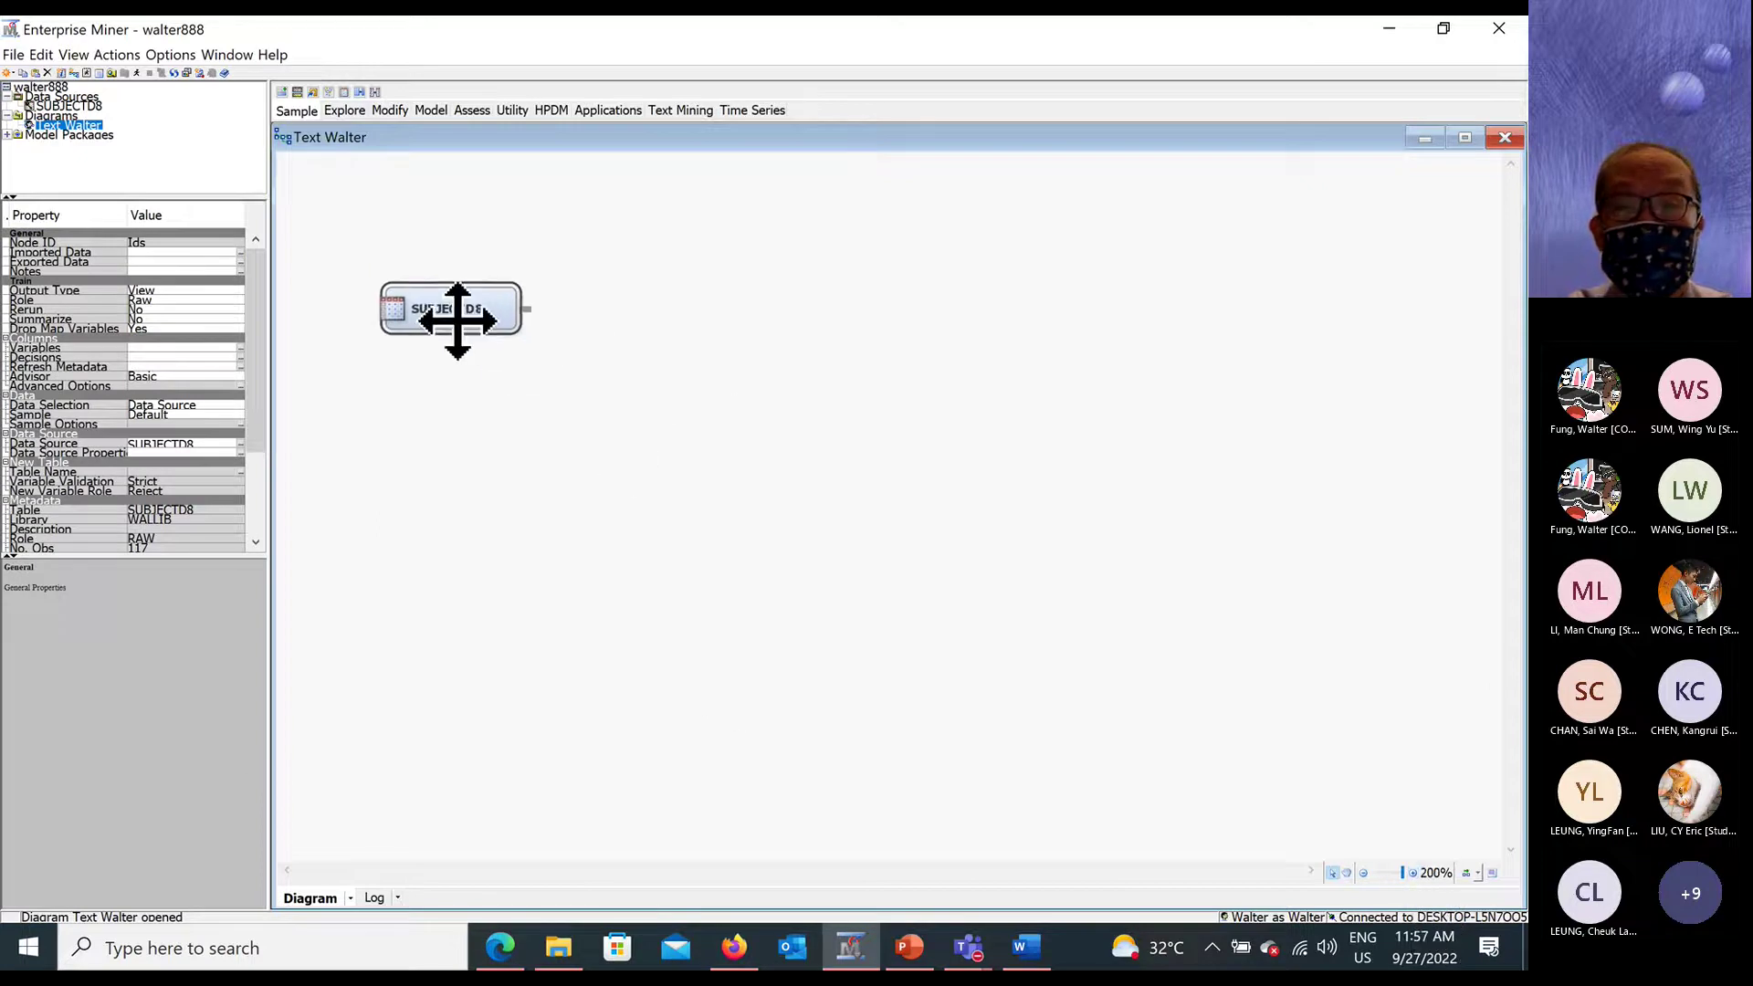
Switch to PowerPoint, check the text mining diagram construction on slide 82, and return to Enterprise Miner.
click(913, 949)
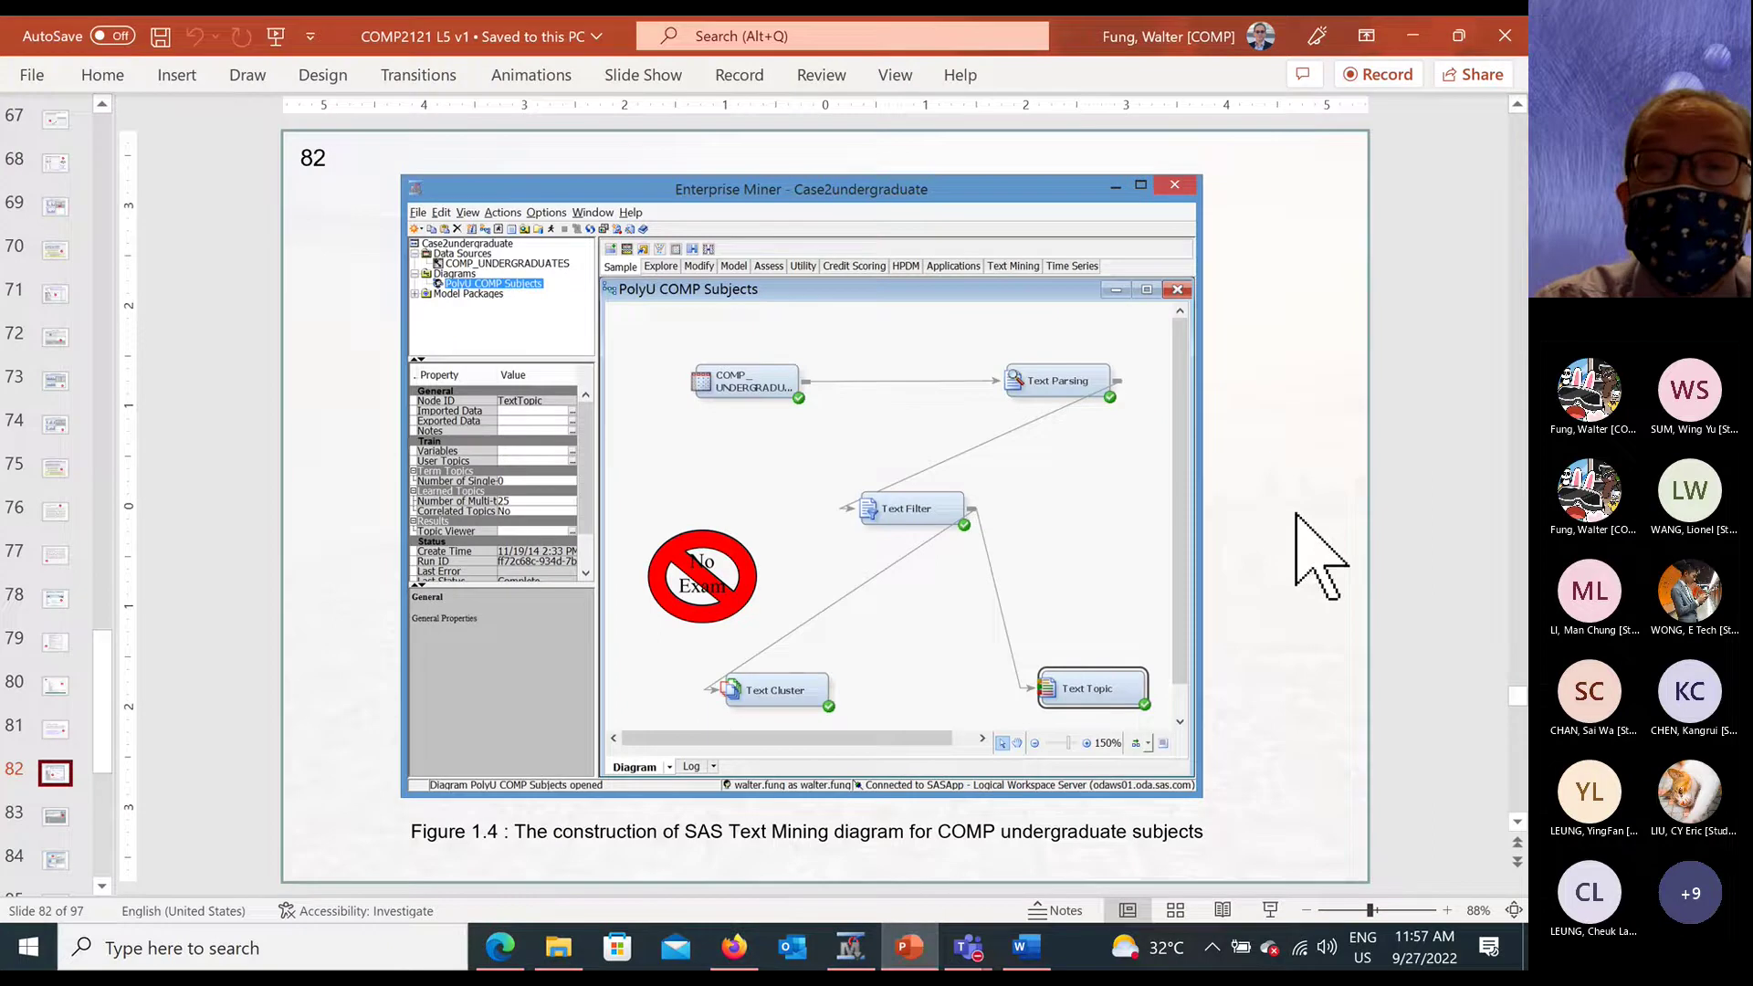
key(Page_Up)
key(Page_Down)
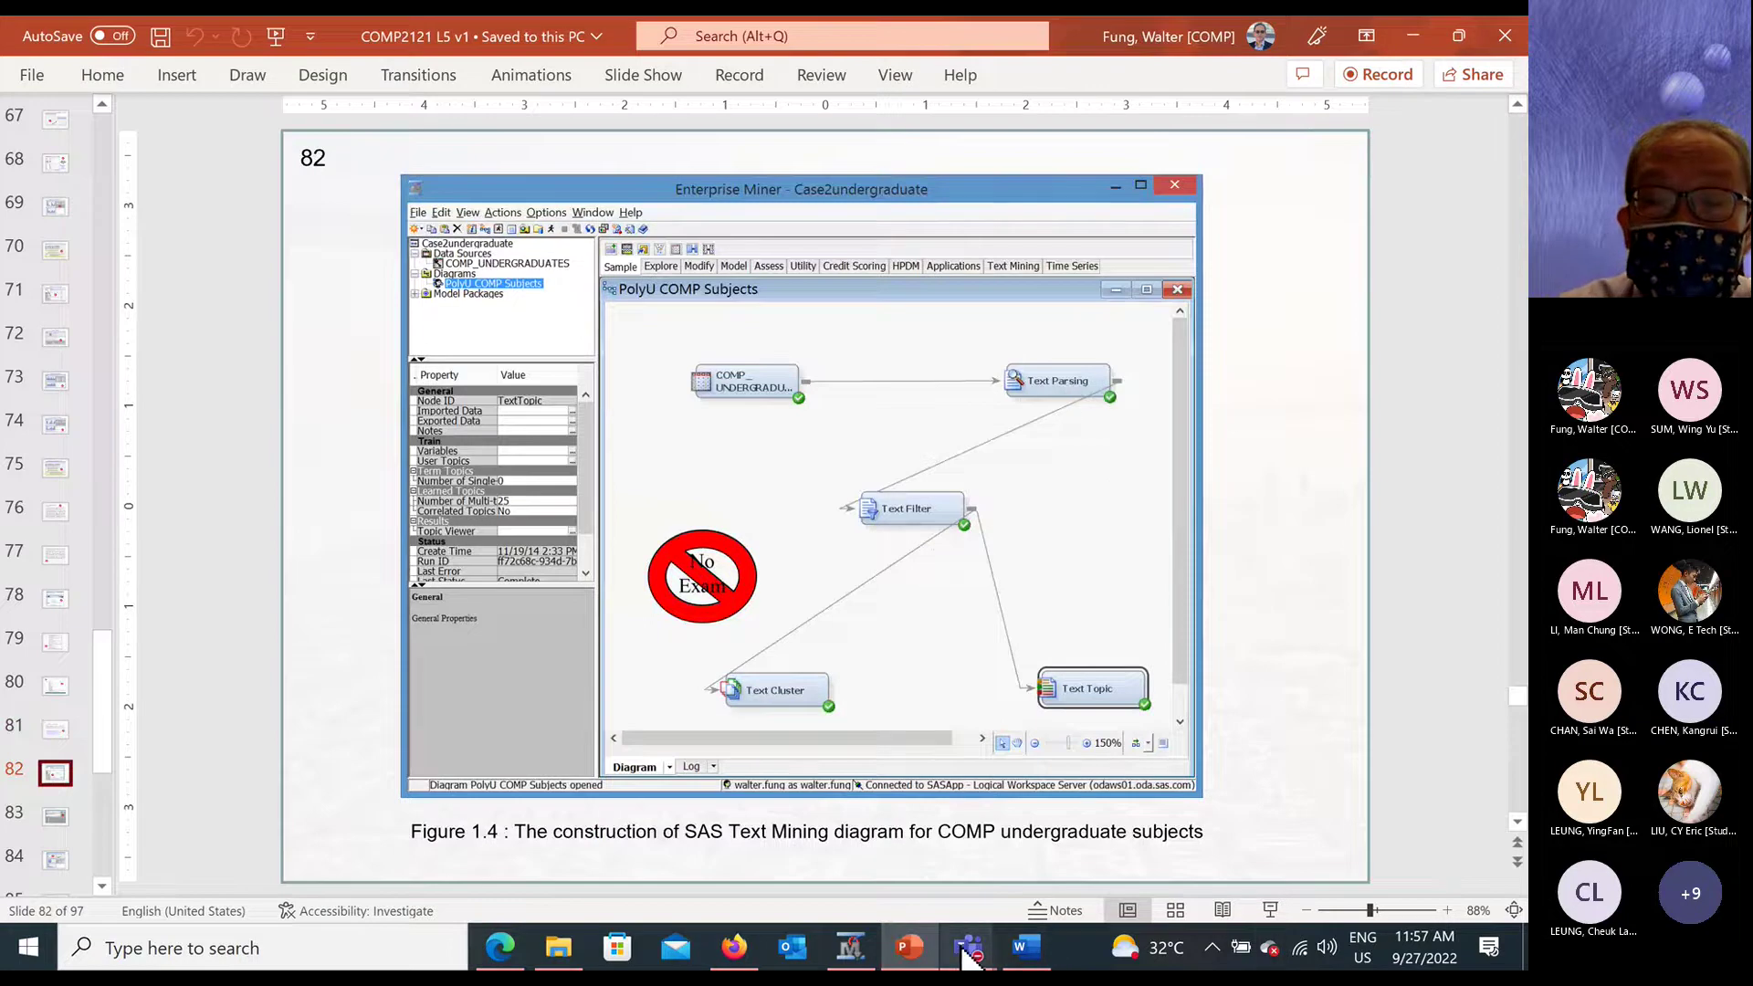
click(850, 950)
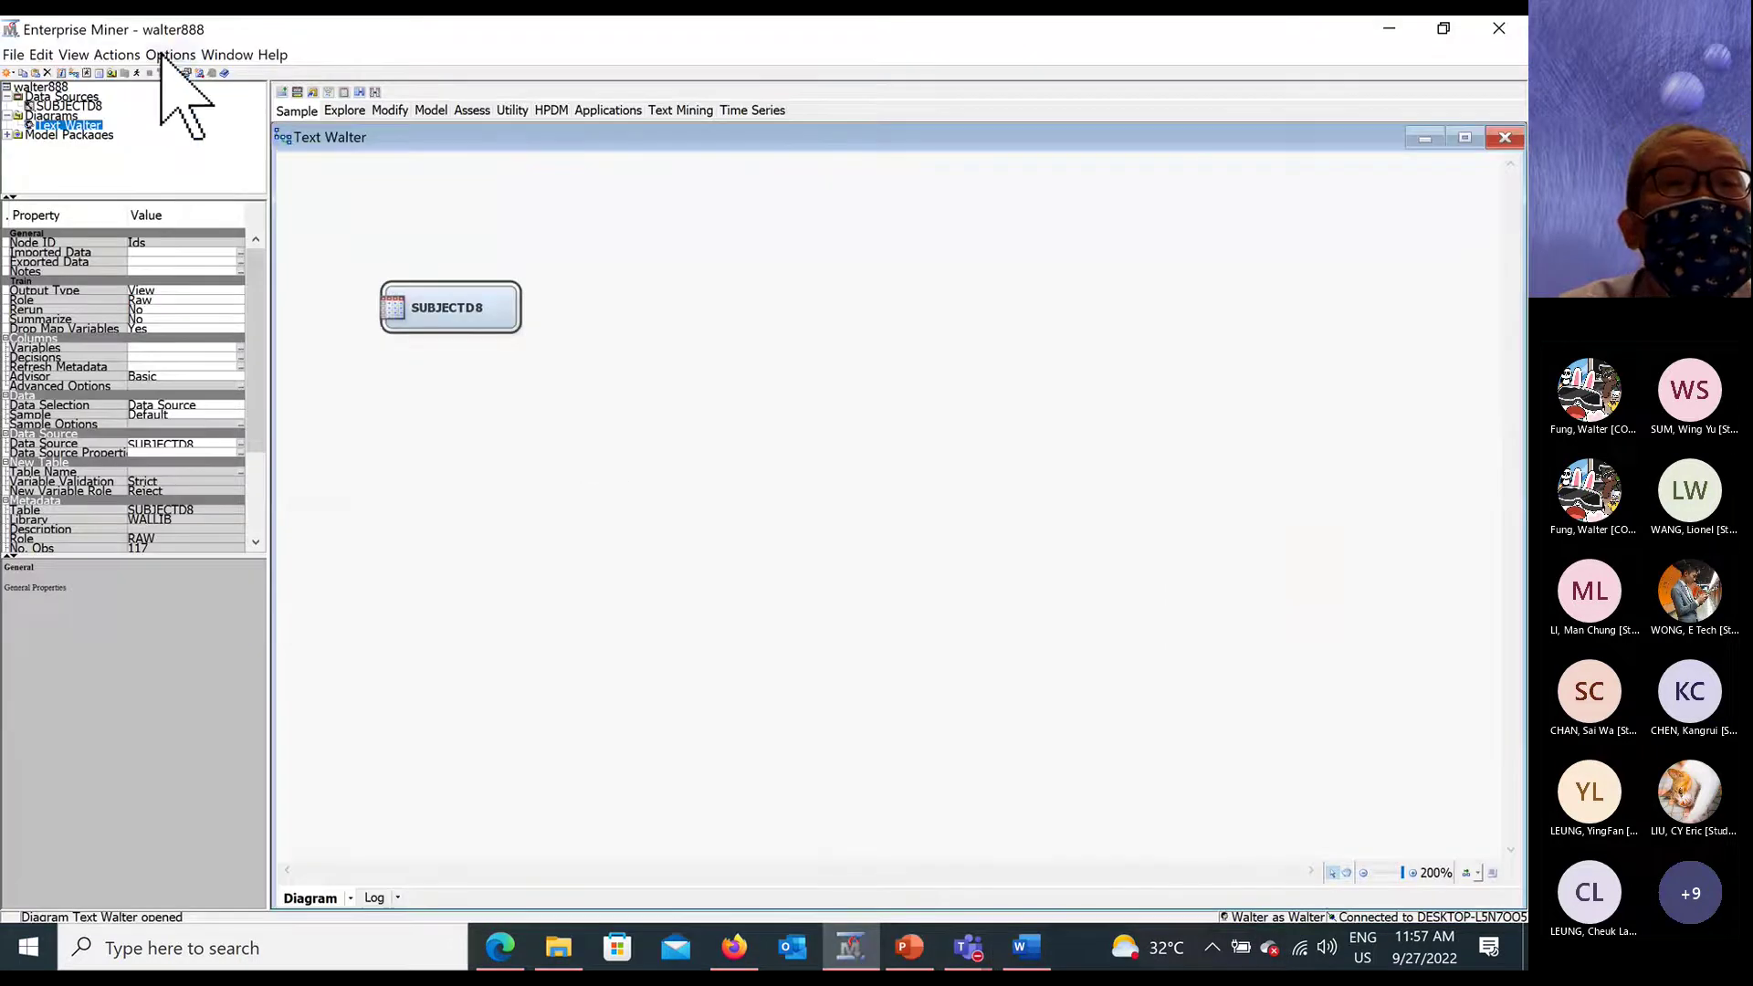
Add a Text Parsing node to the diagram and place it to the right of the SUBJECTD8 node.
click(123, 57)
mouse_move(156, 80)
mouse_move(461, 81)
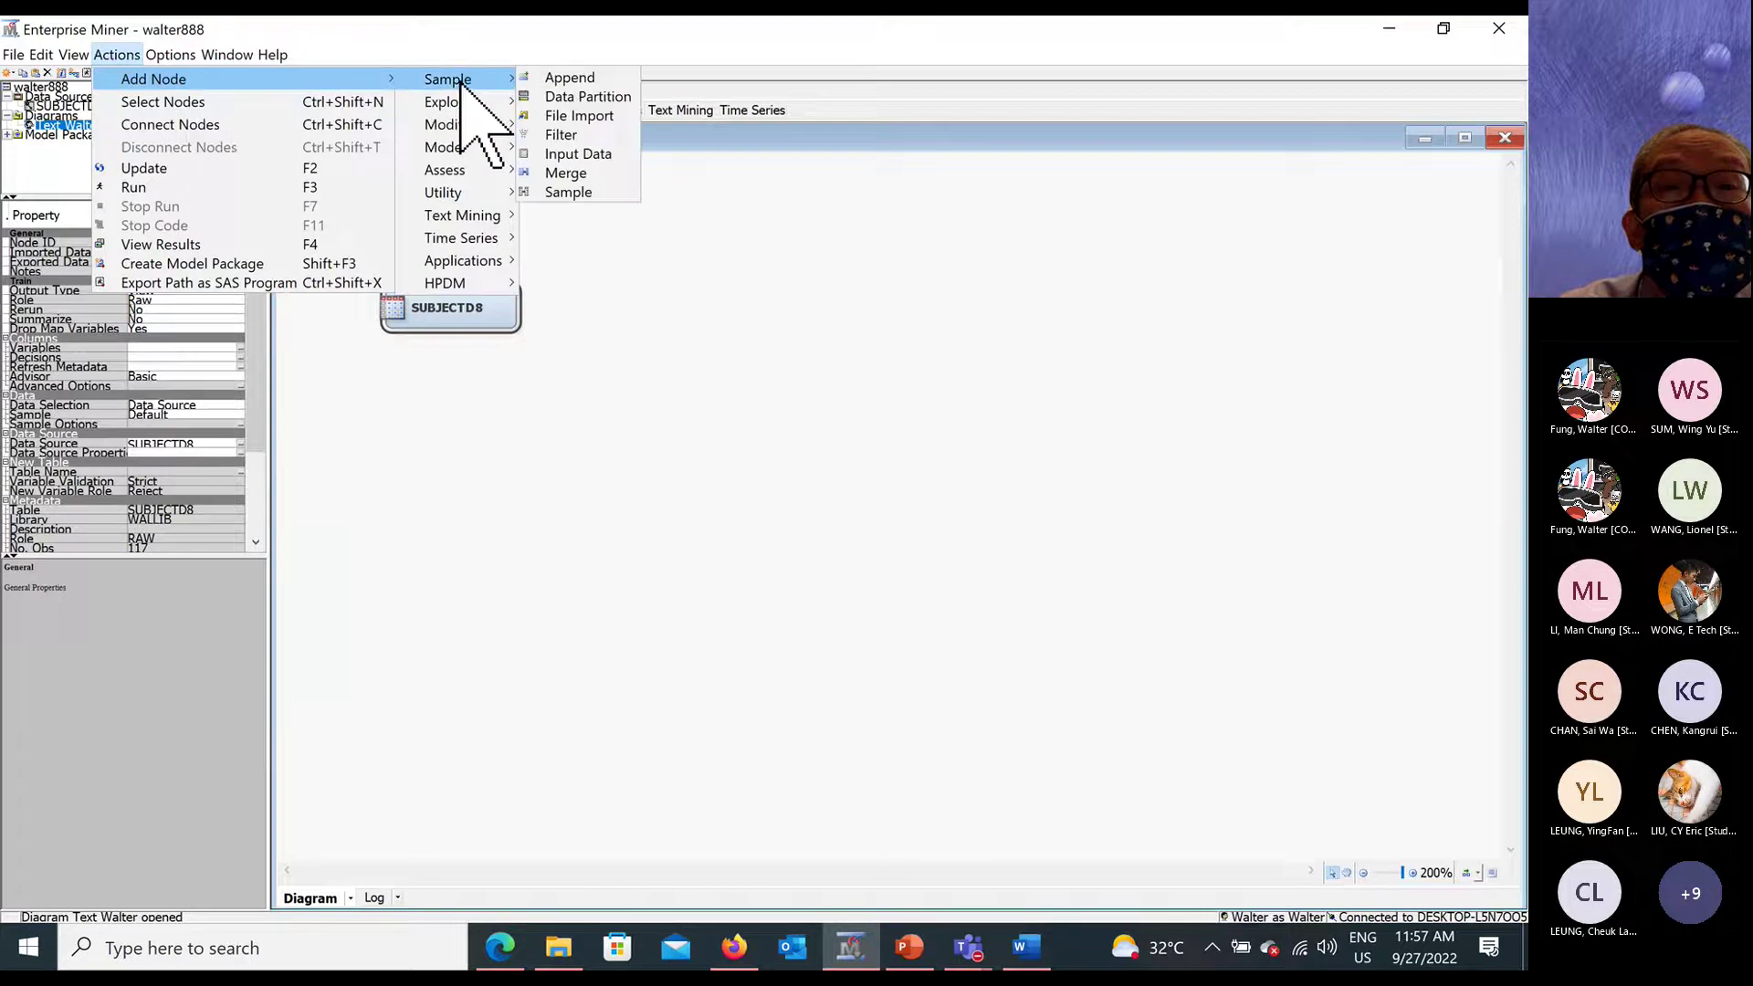
mouse_move(494, 216)
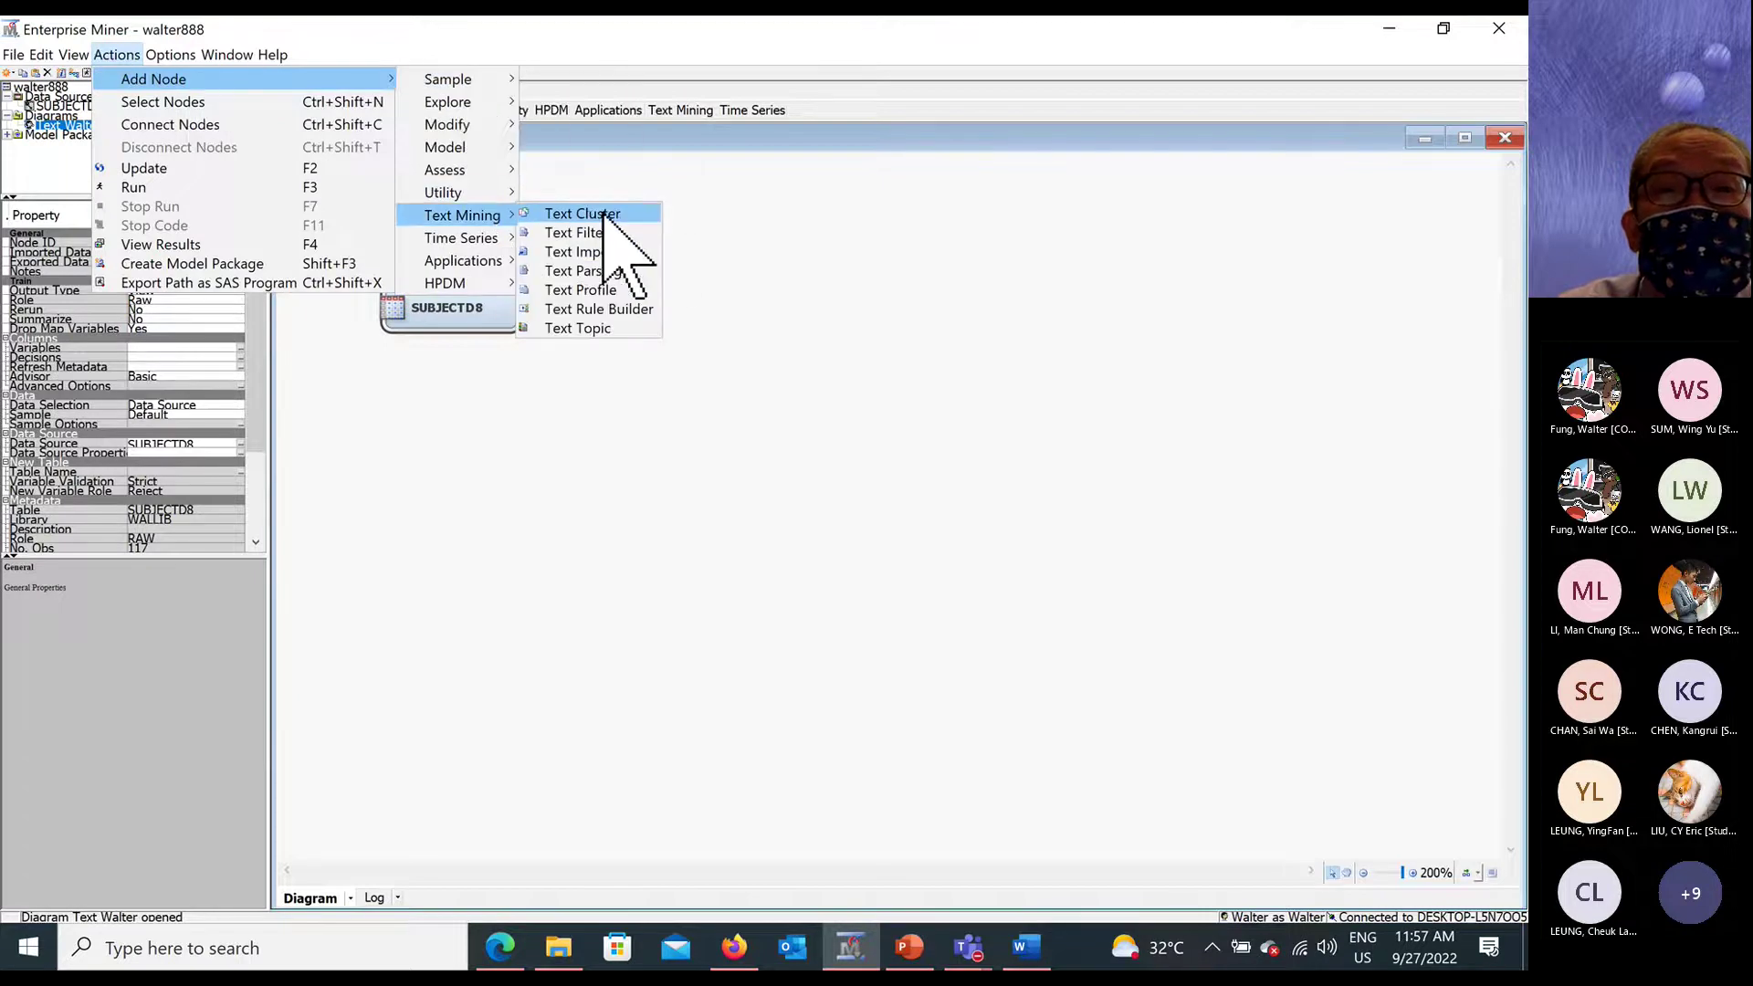
click(623, 271)
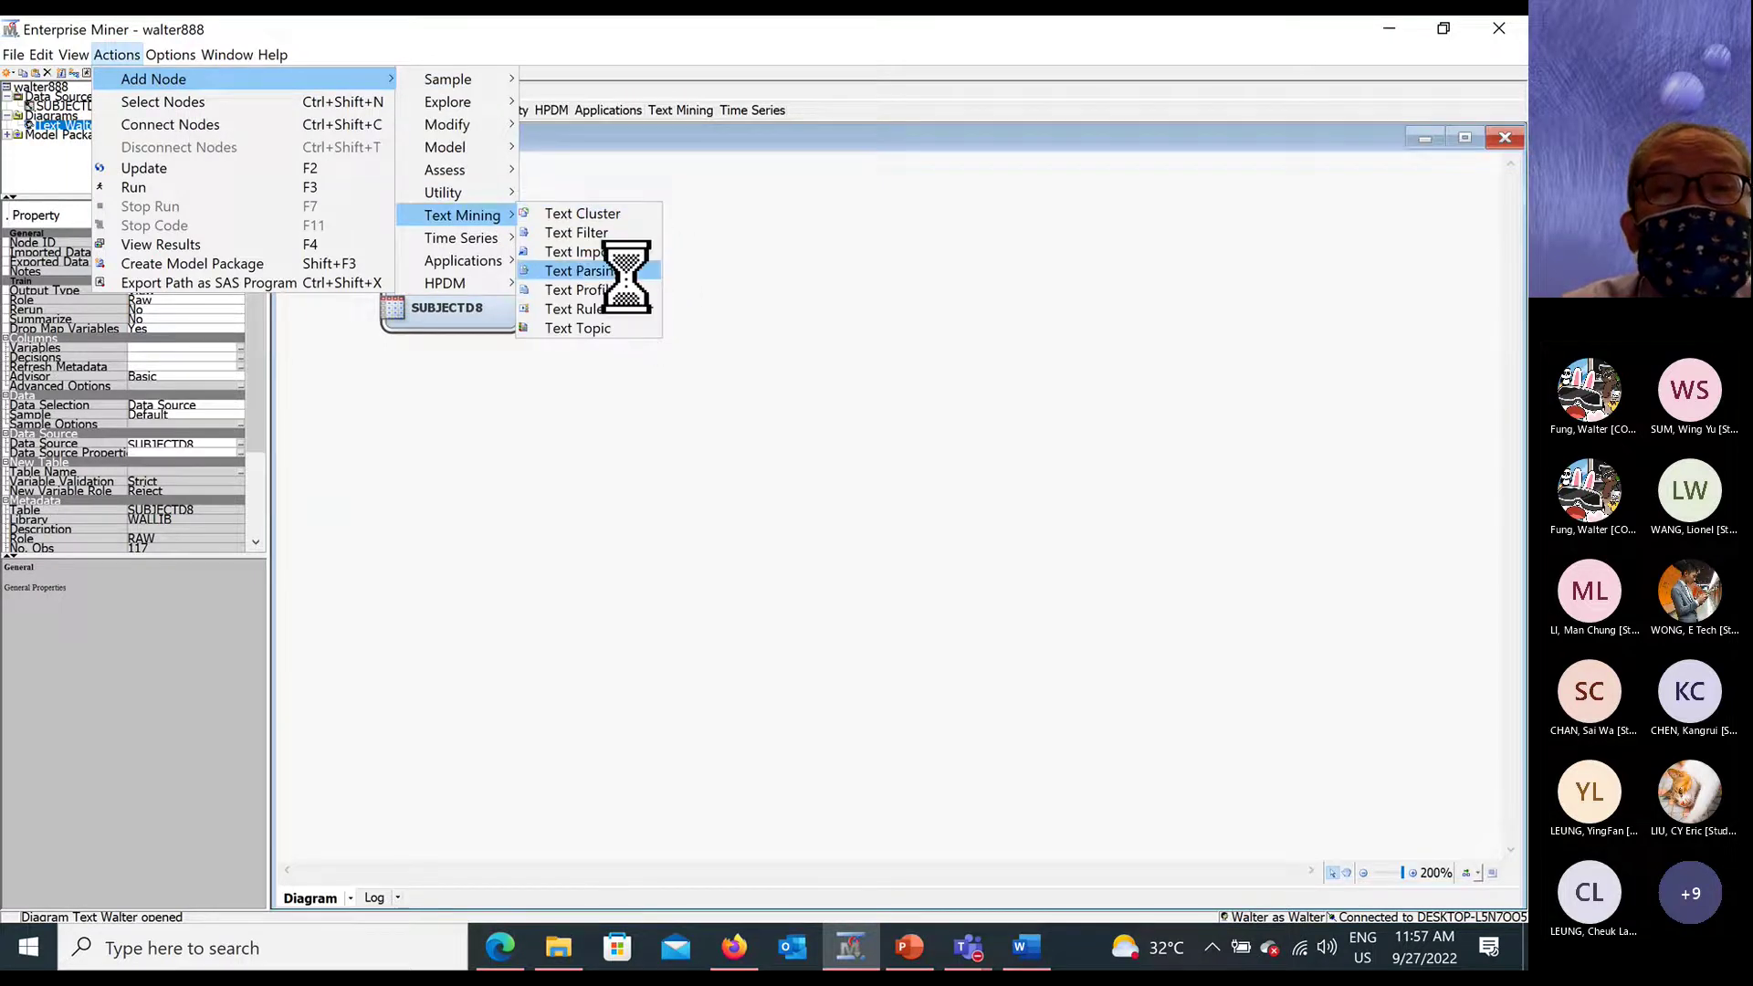
drag(501, 298, 920, 317)
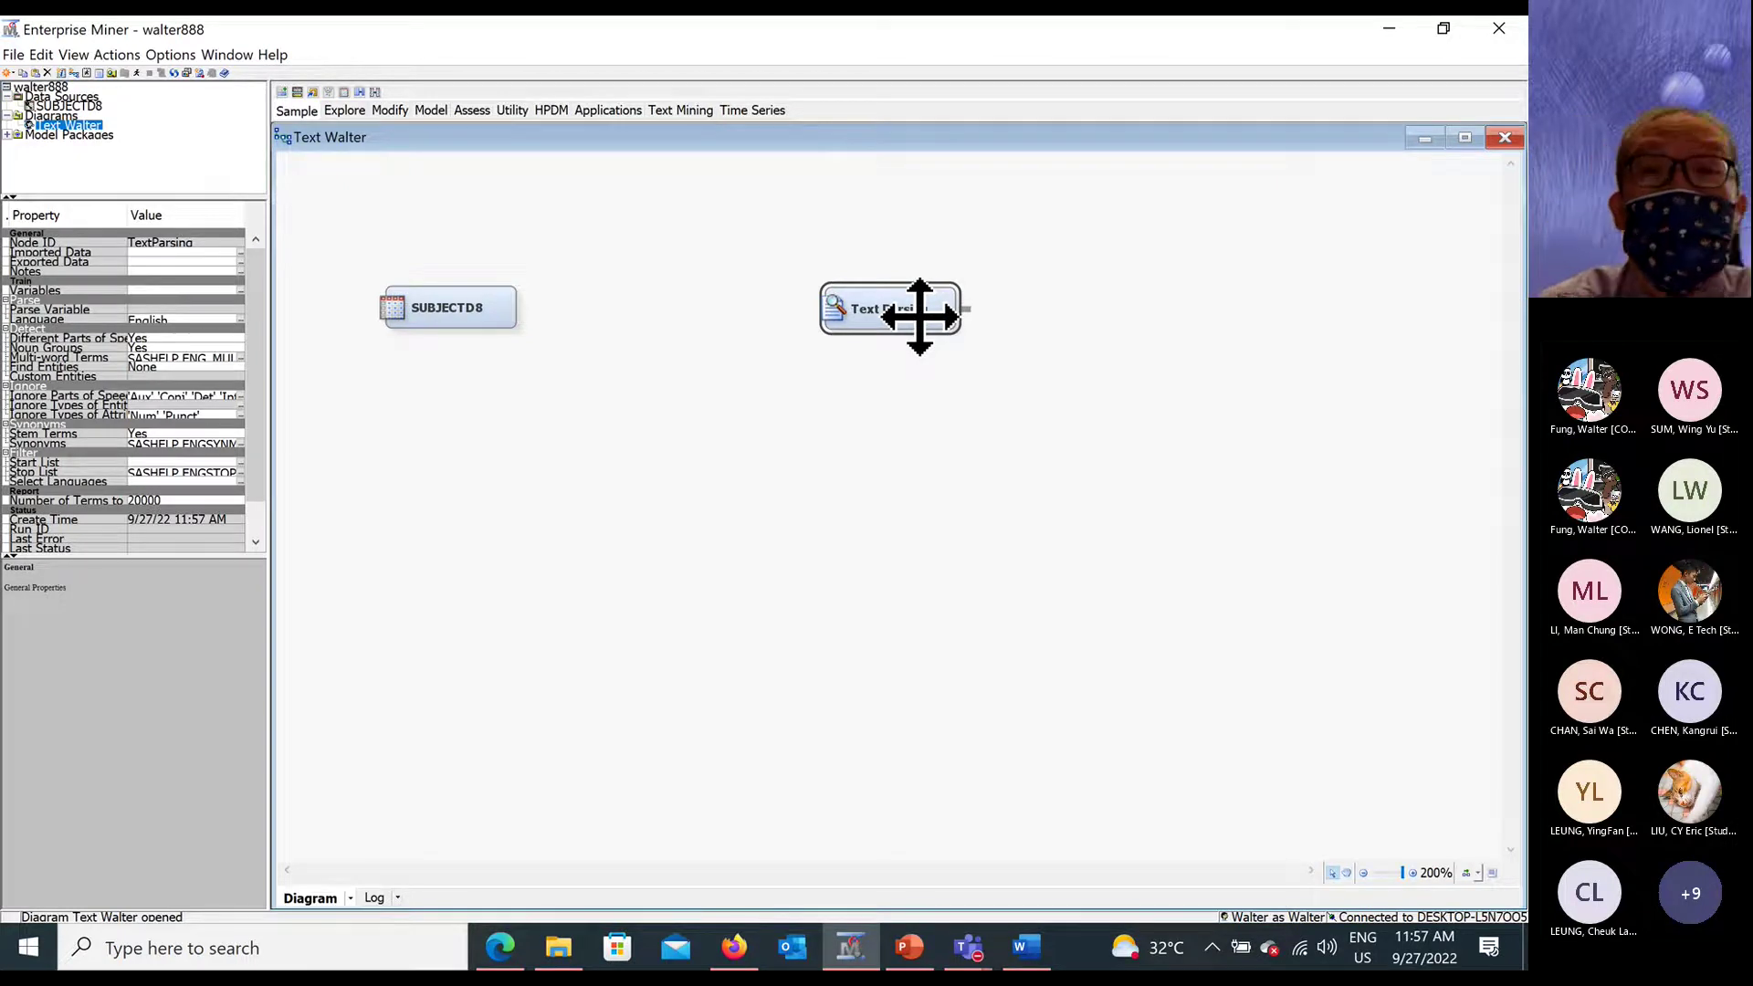
Add a Text Filter node and place it below and between the SUBJECTD8 and Text Parsing nodes.
click(117, 54)
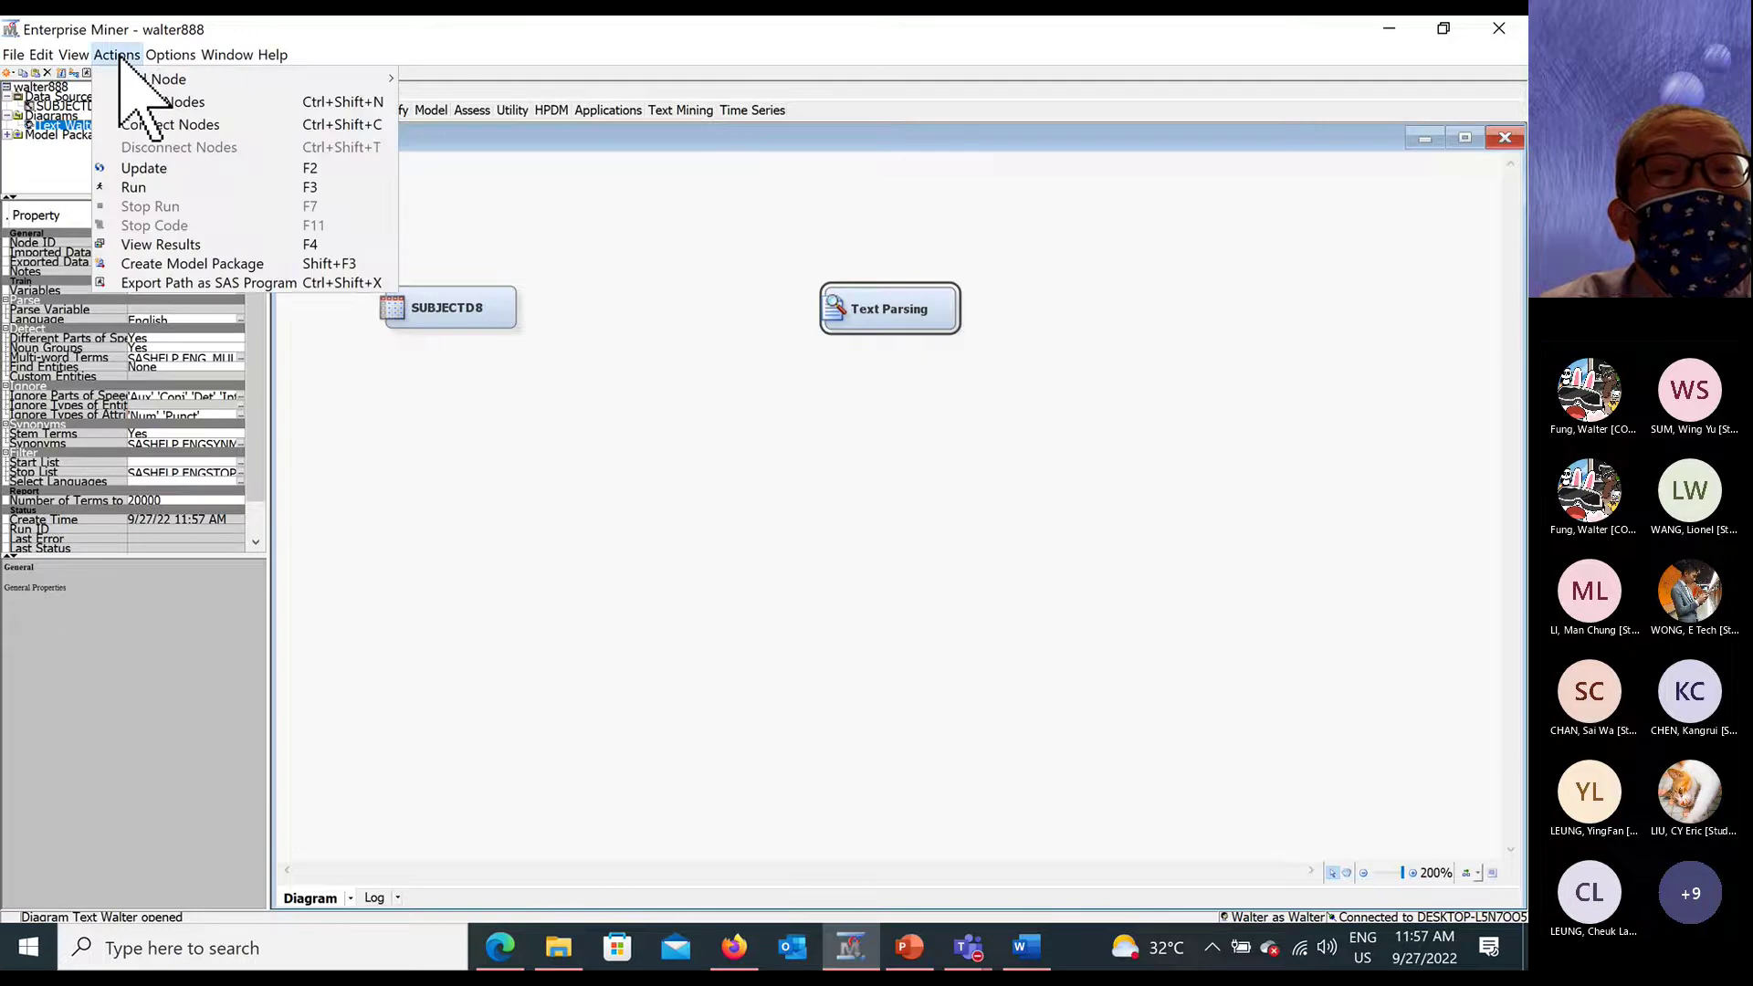
mouse_move(173, 80)
mouse_move(500, 219)
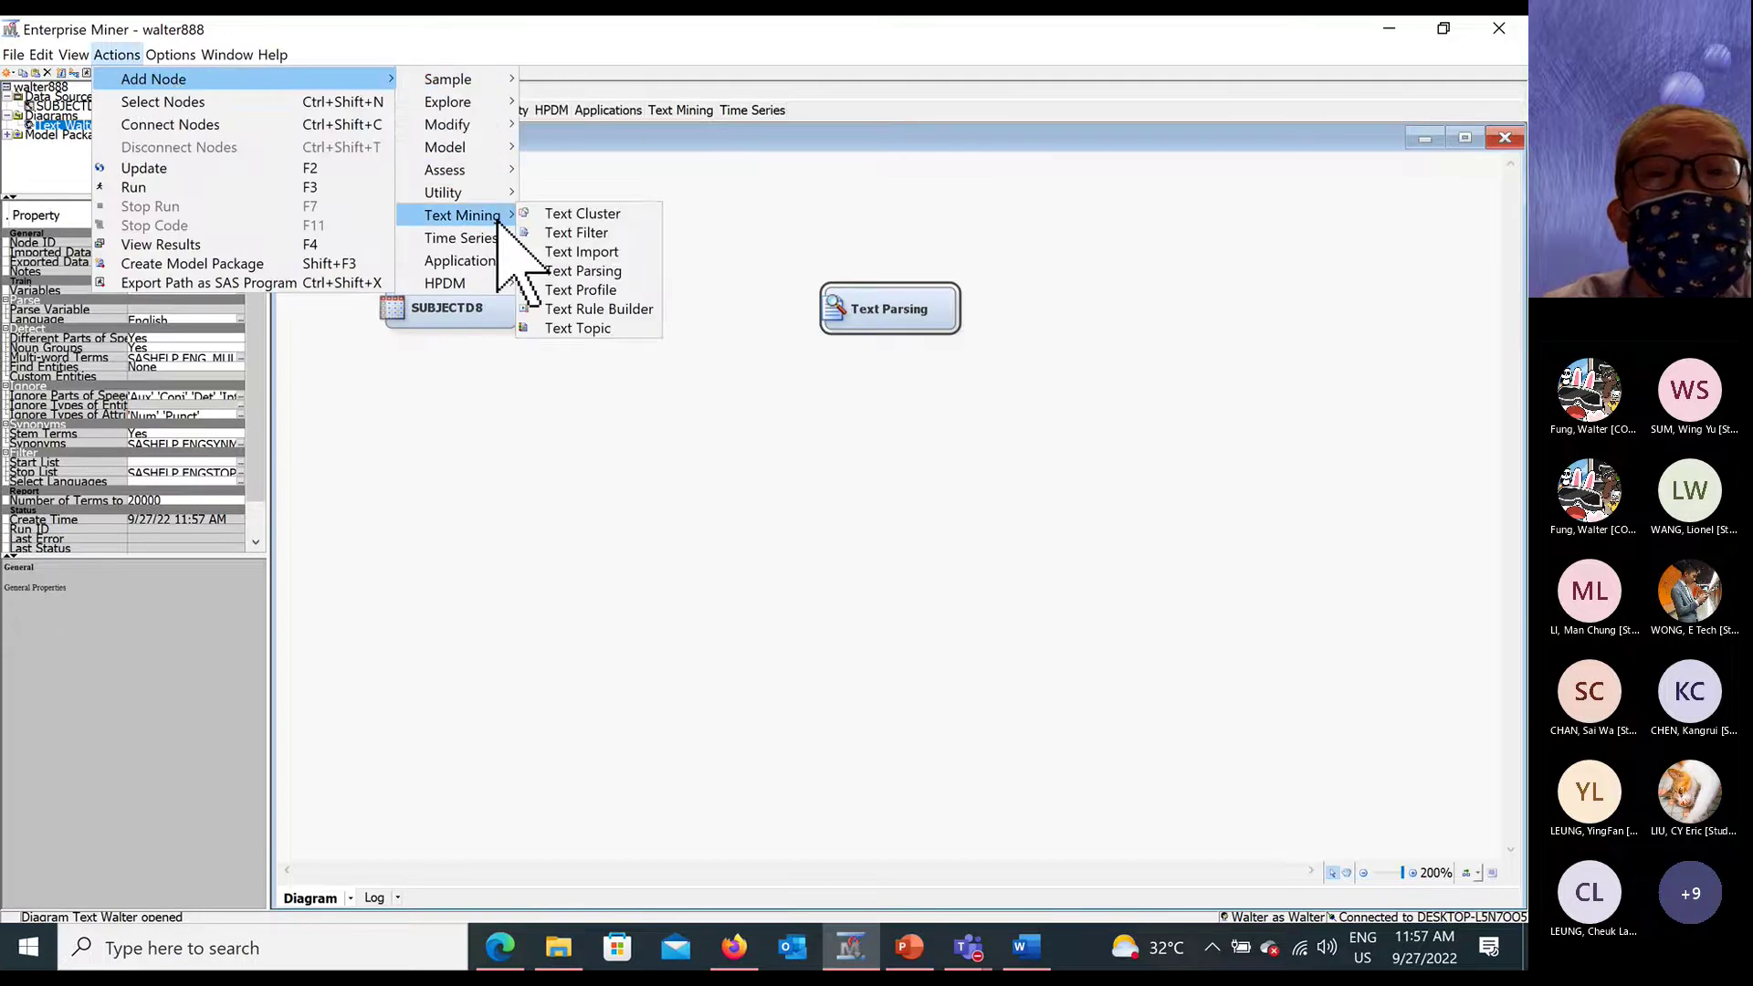
click(621, 233)
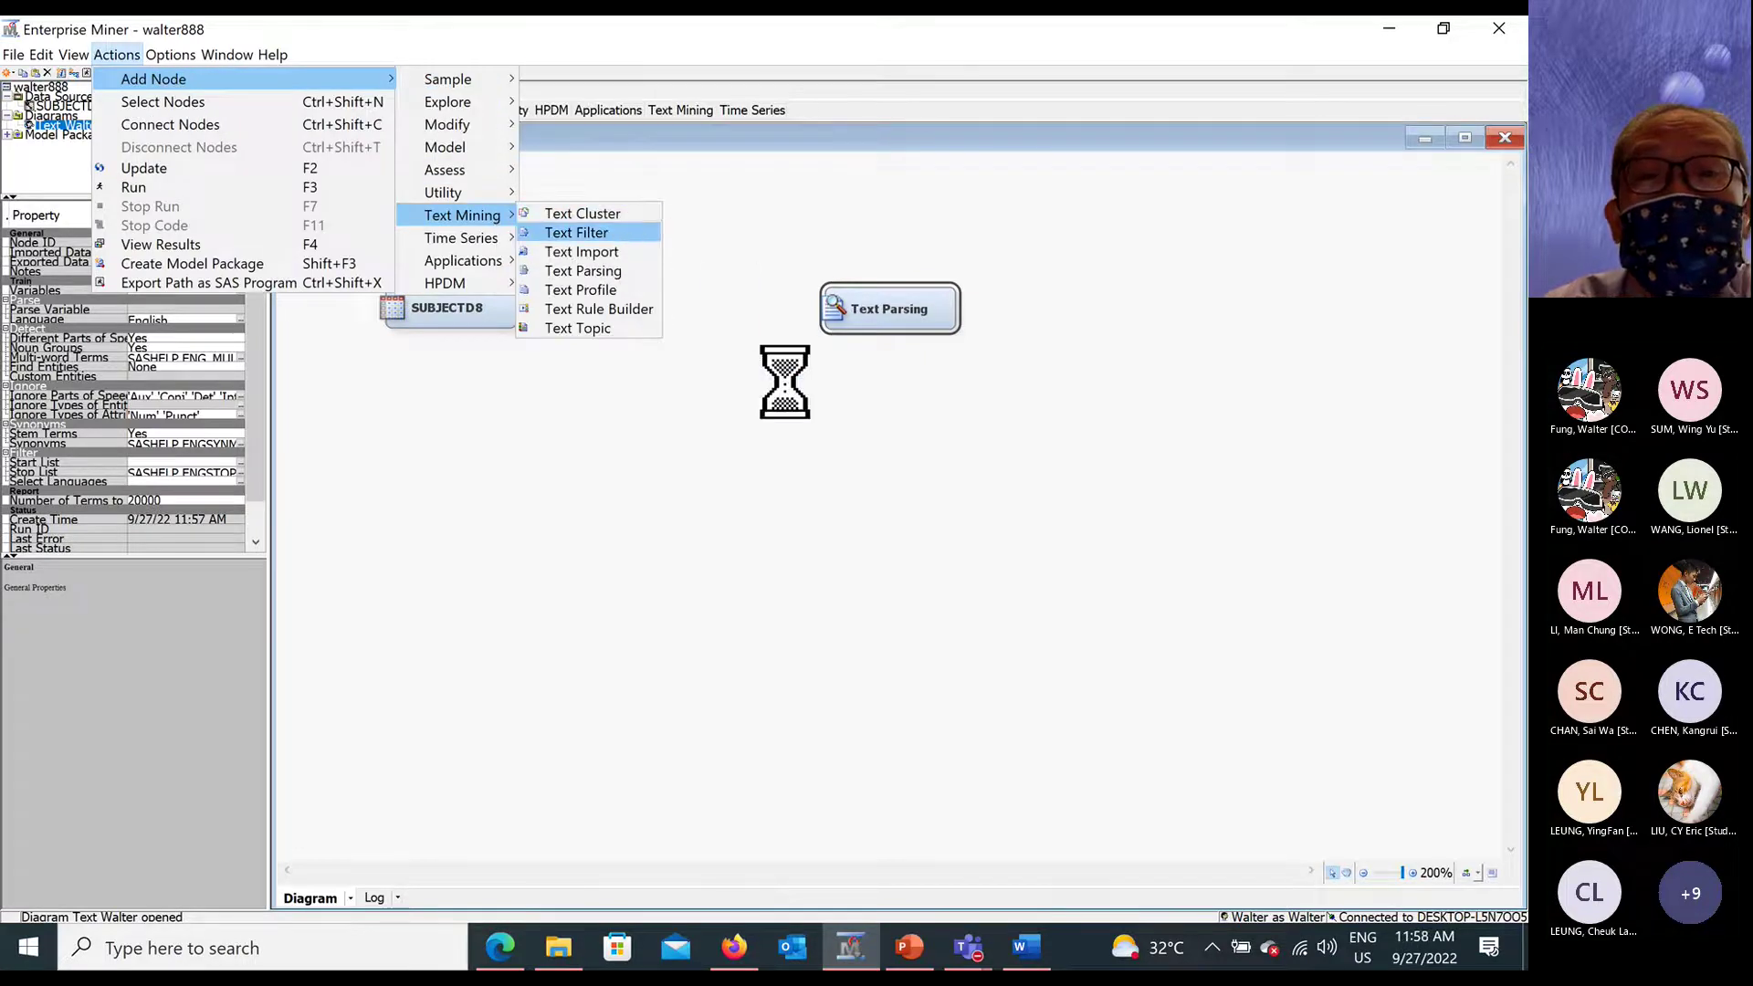
drag(521, 317, 704, 482)
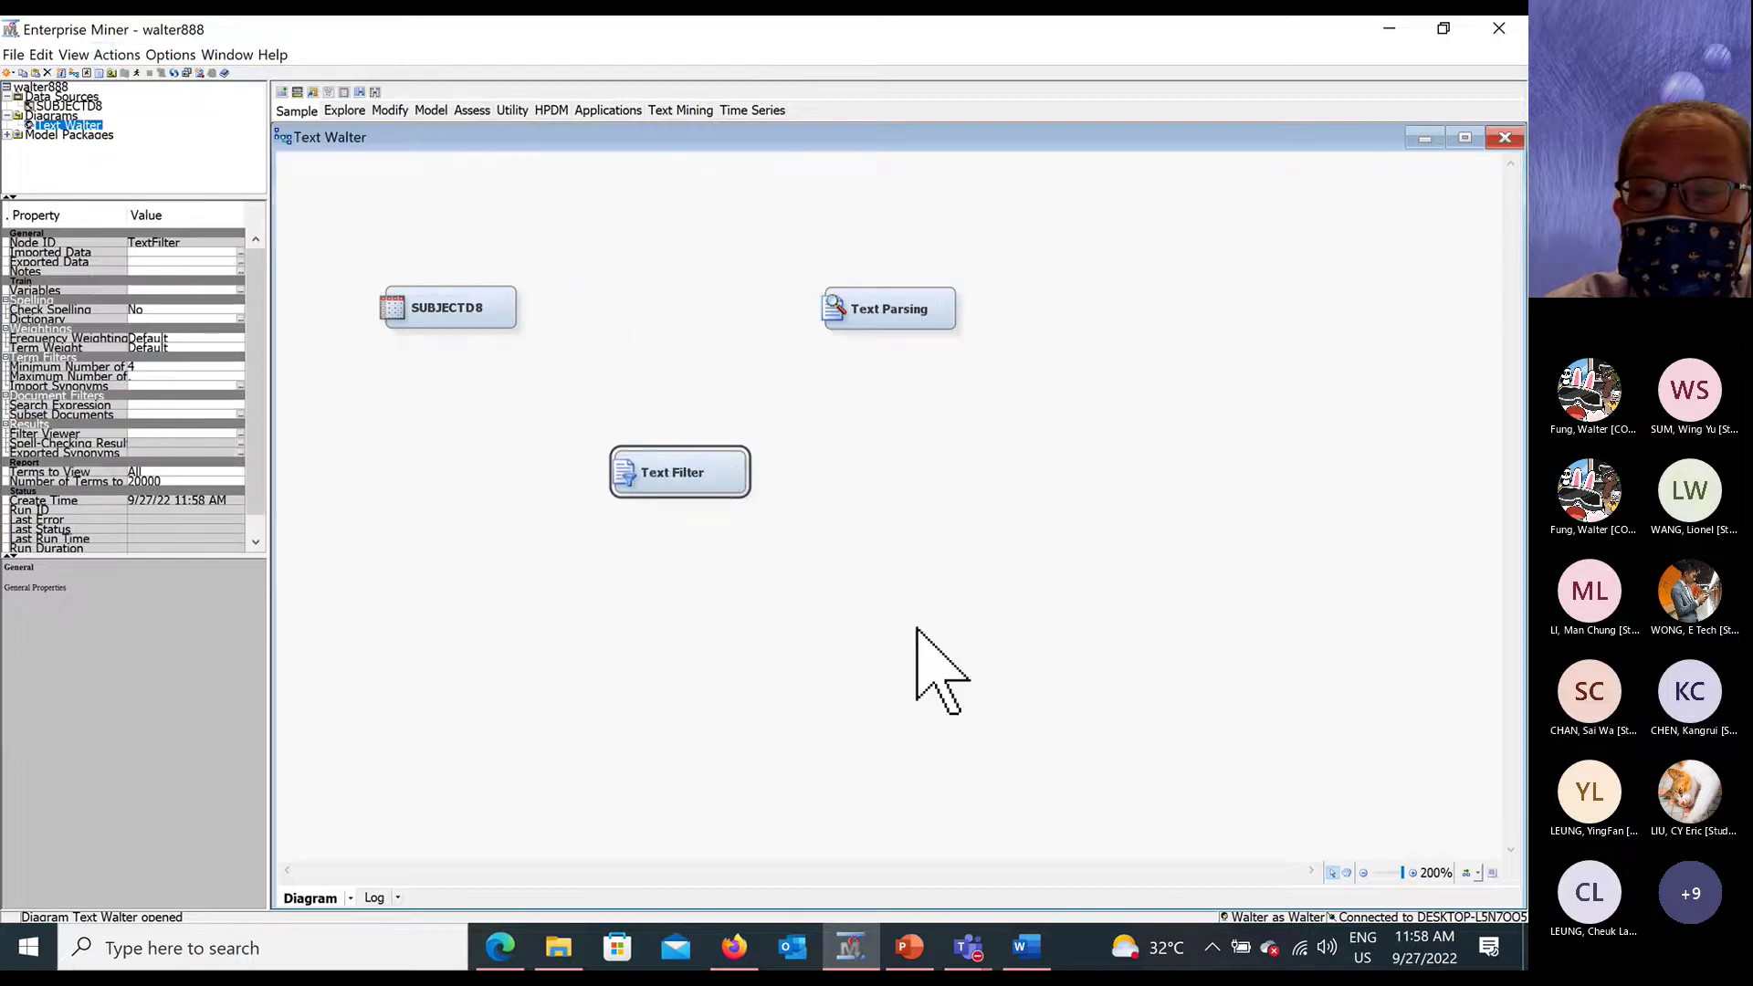
Check the diagram on slide 82 in PowerPoint, return to Enterprise Miner, and add a Text Cluster node below and left of Text Filter.
click(909, 949)
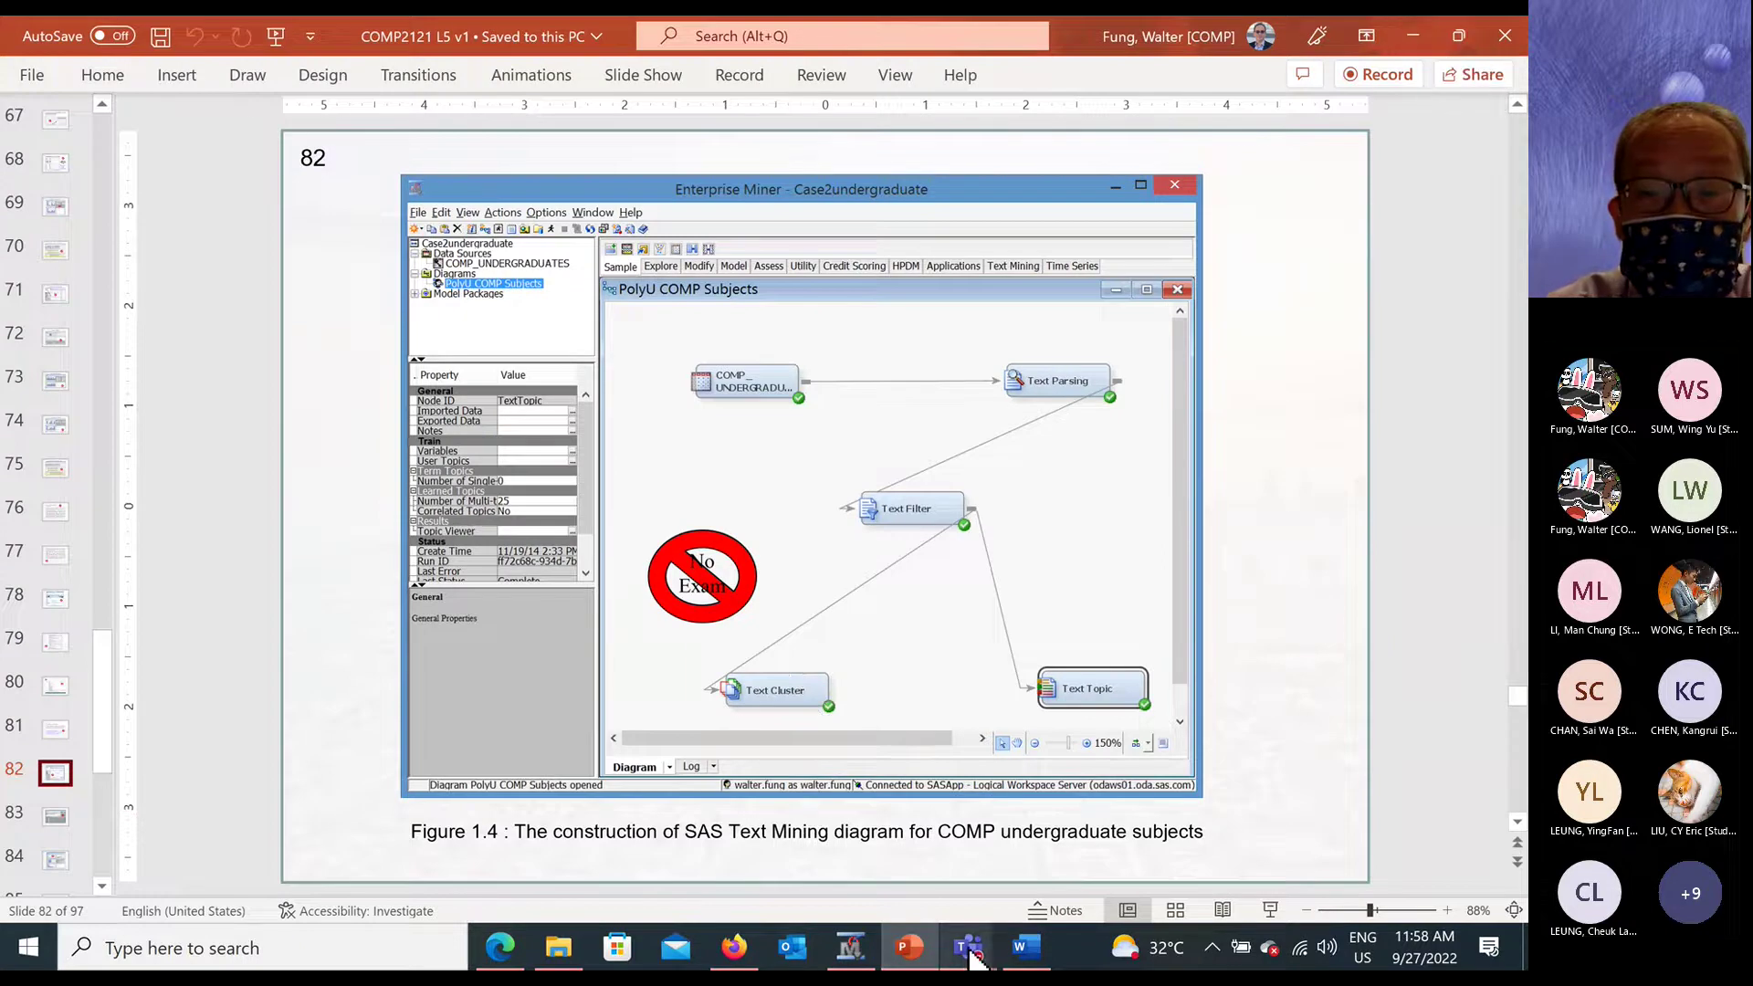
click(860, 952)
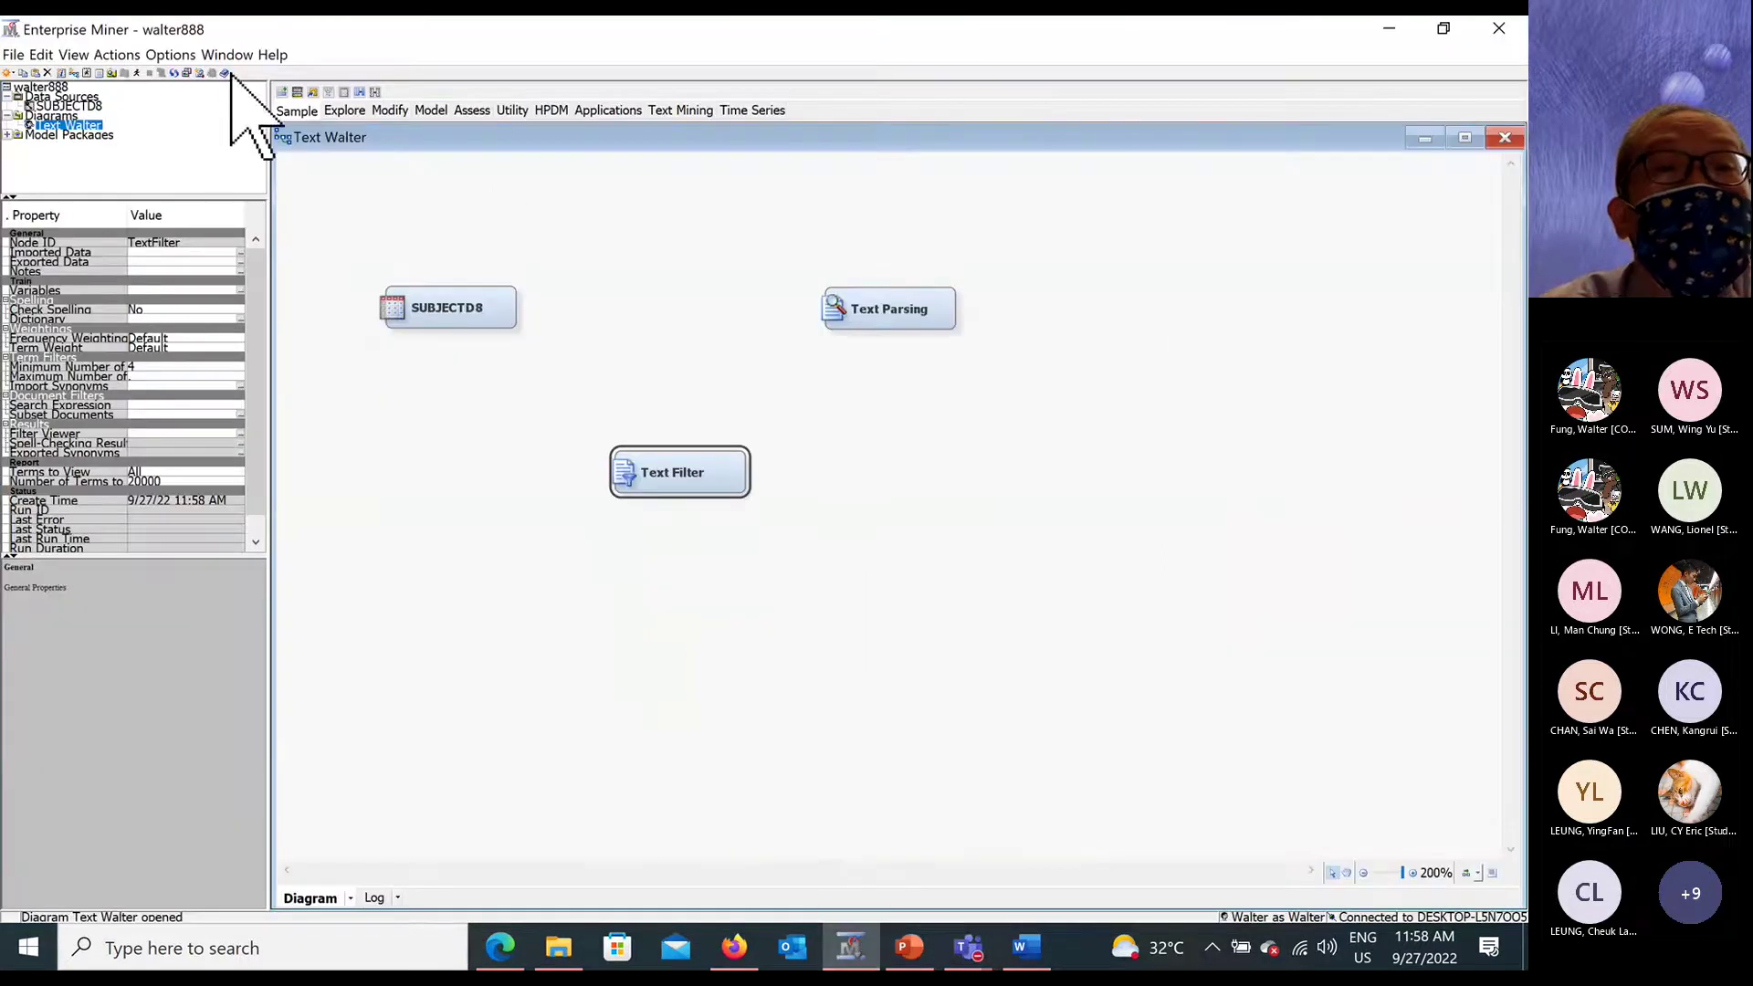
click(137, 56)
mouse_move(164, 81)
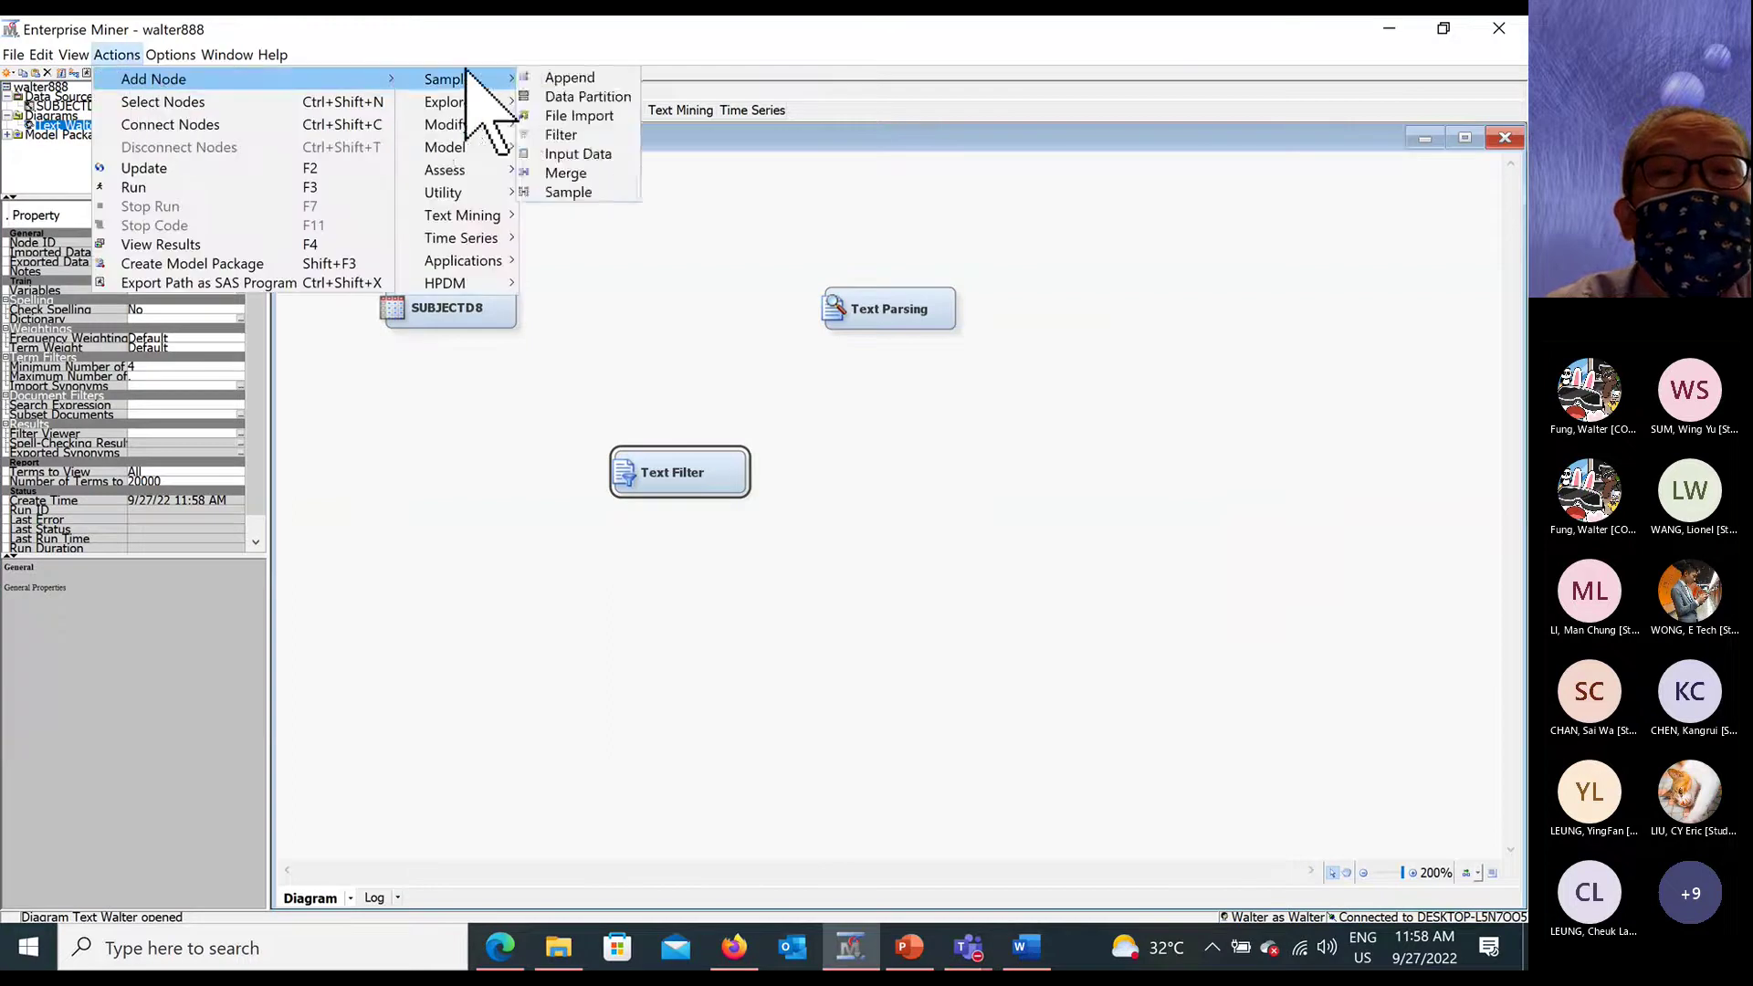
mouse_move(502, 215)
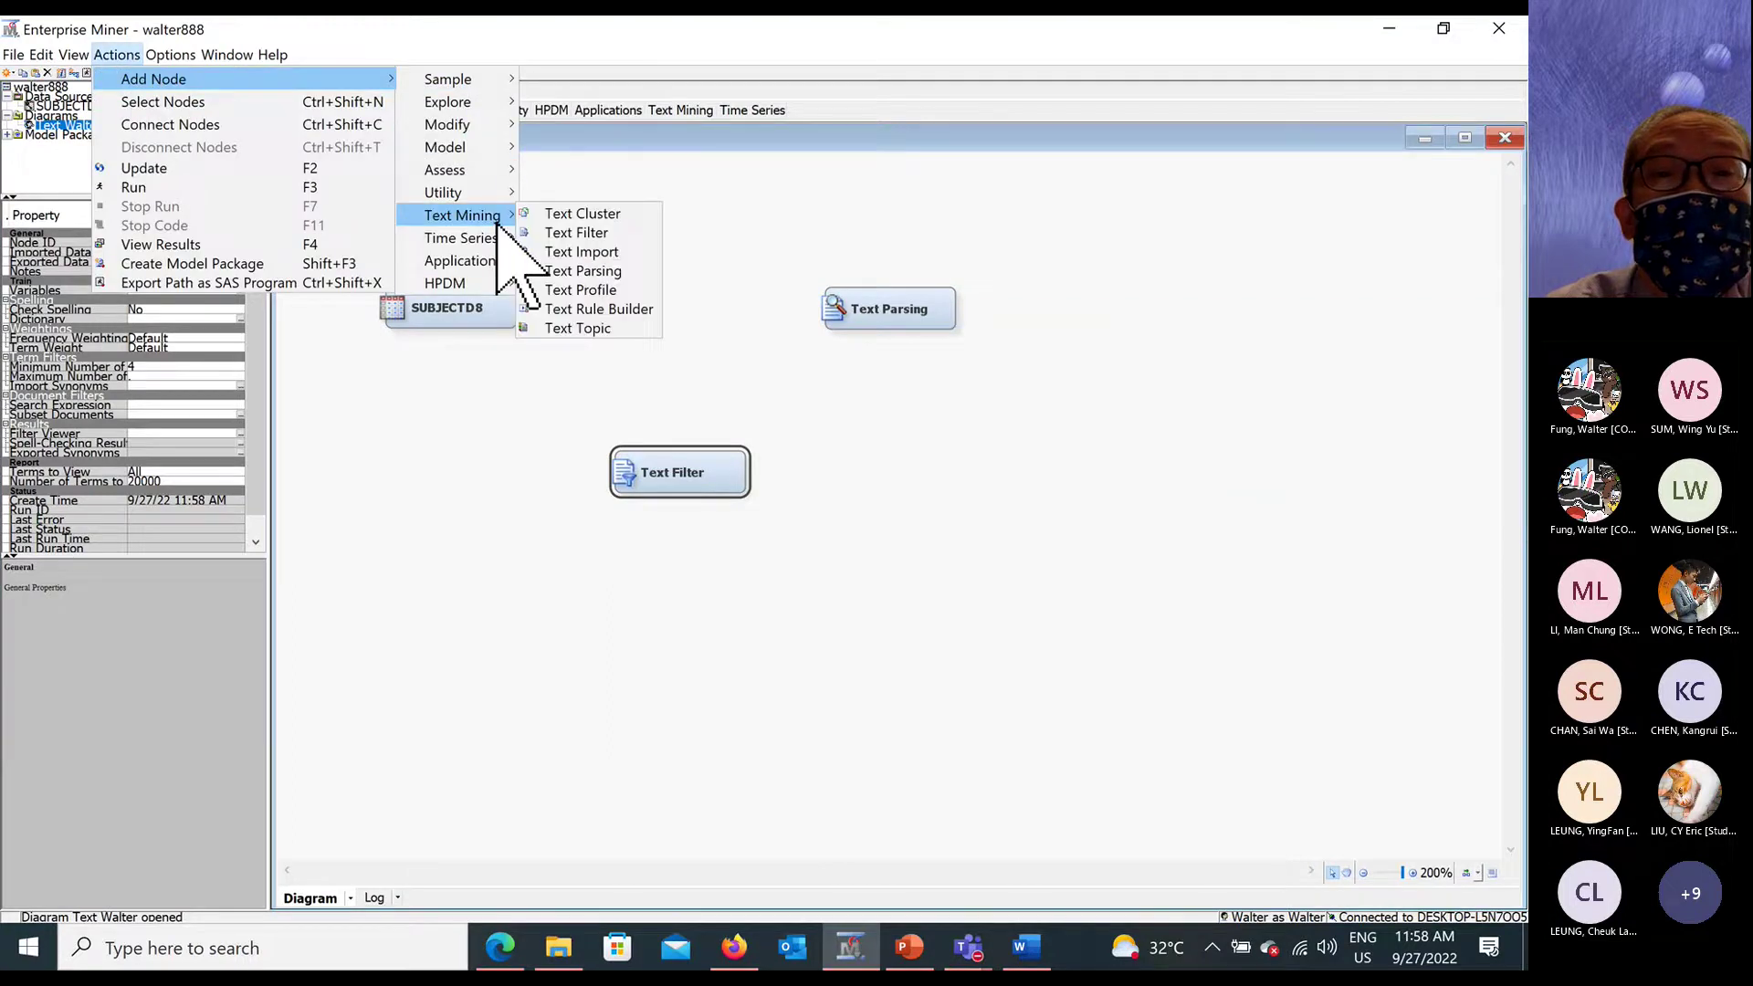
click(626, 213)
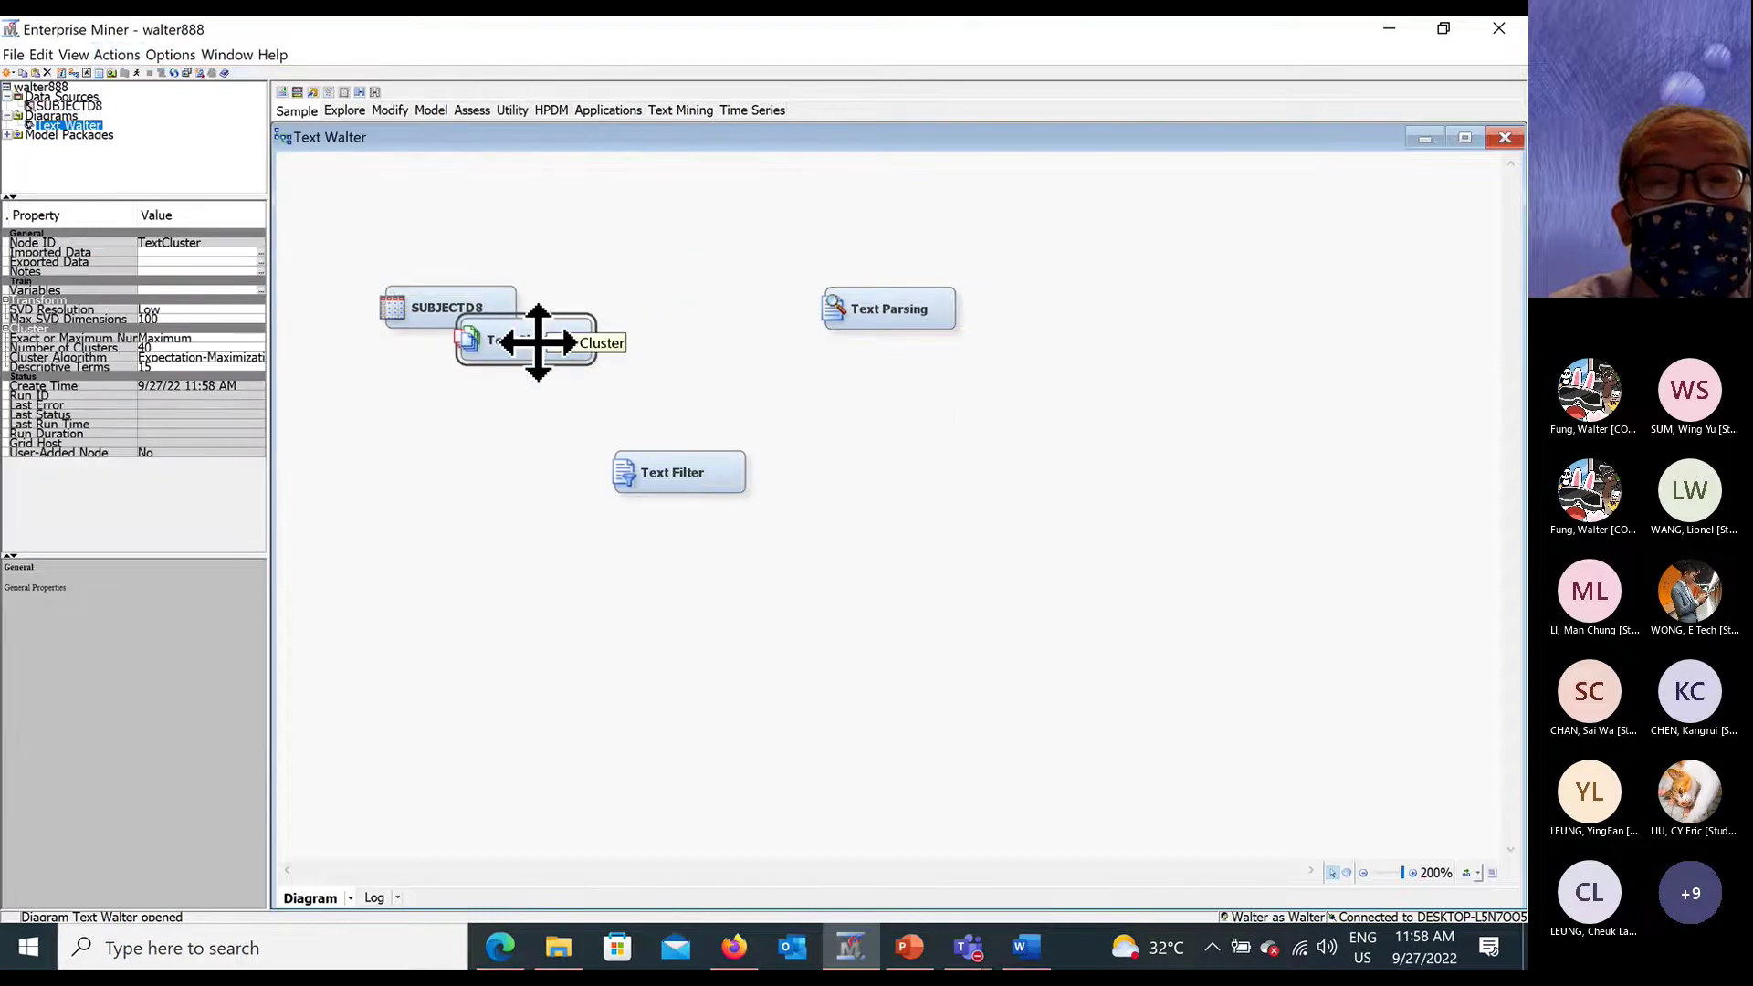
drag(536, 347, 503, 659)
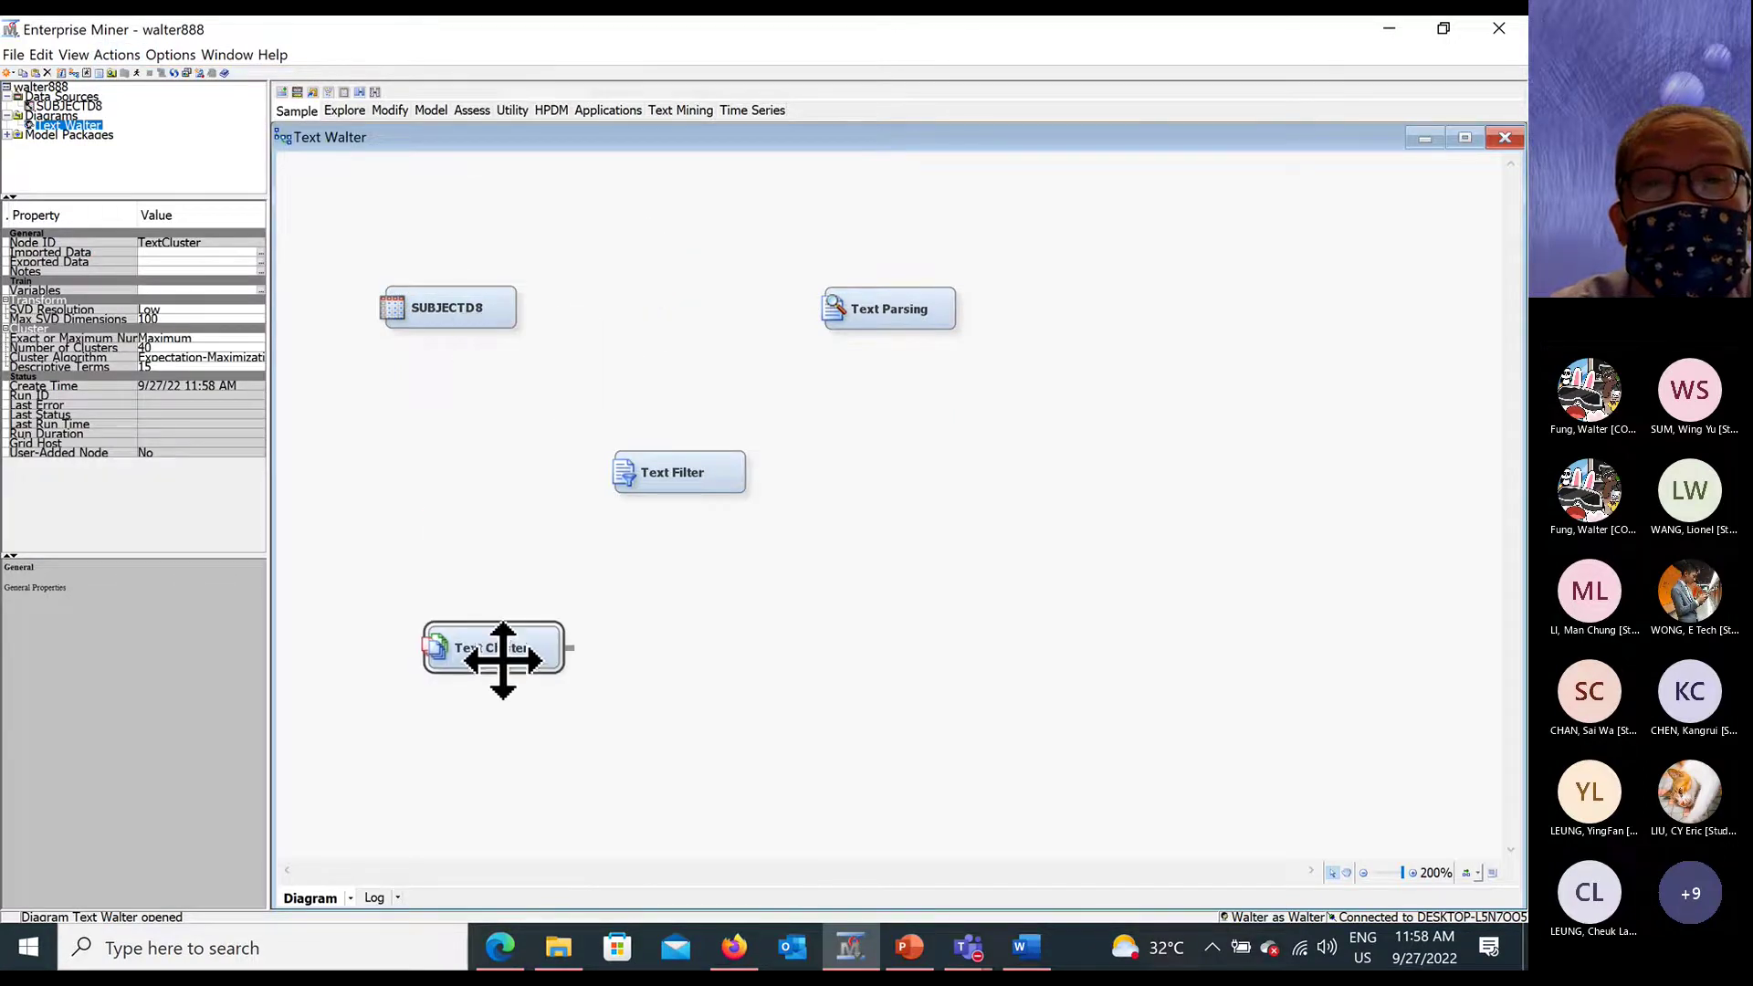
Add a Text Topic node and place it below and to the right of the Text Filter node.
click(117, 55)
mouse_move(146, 81)
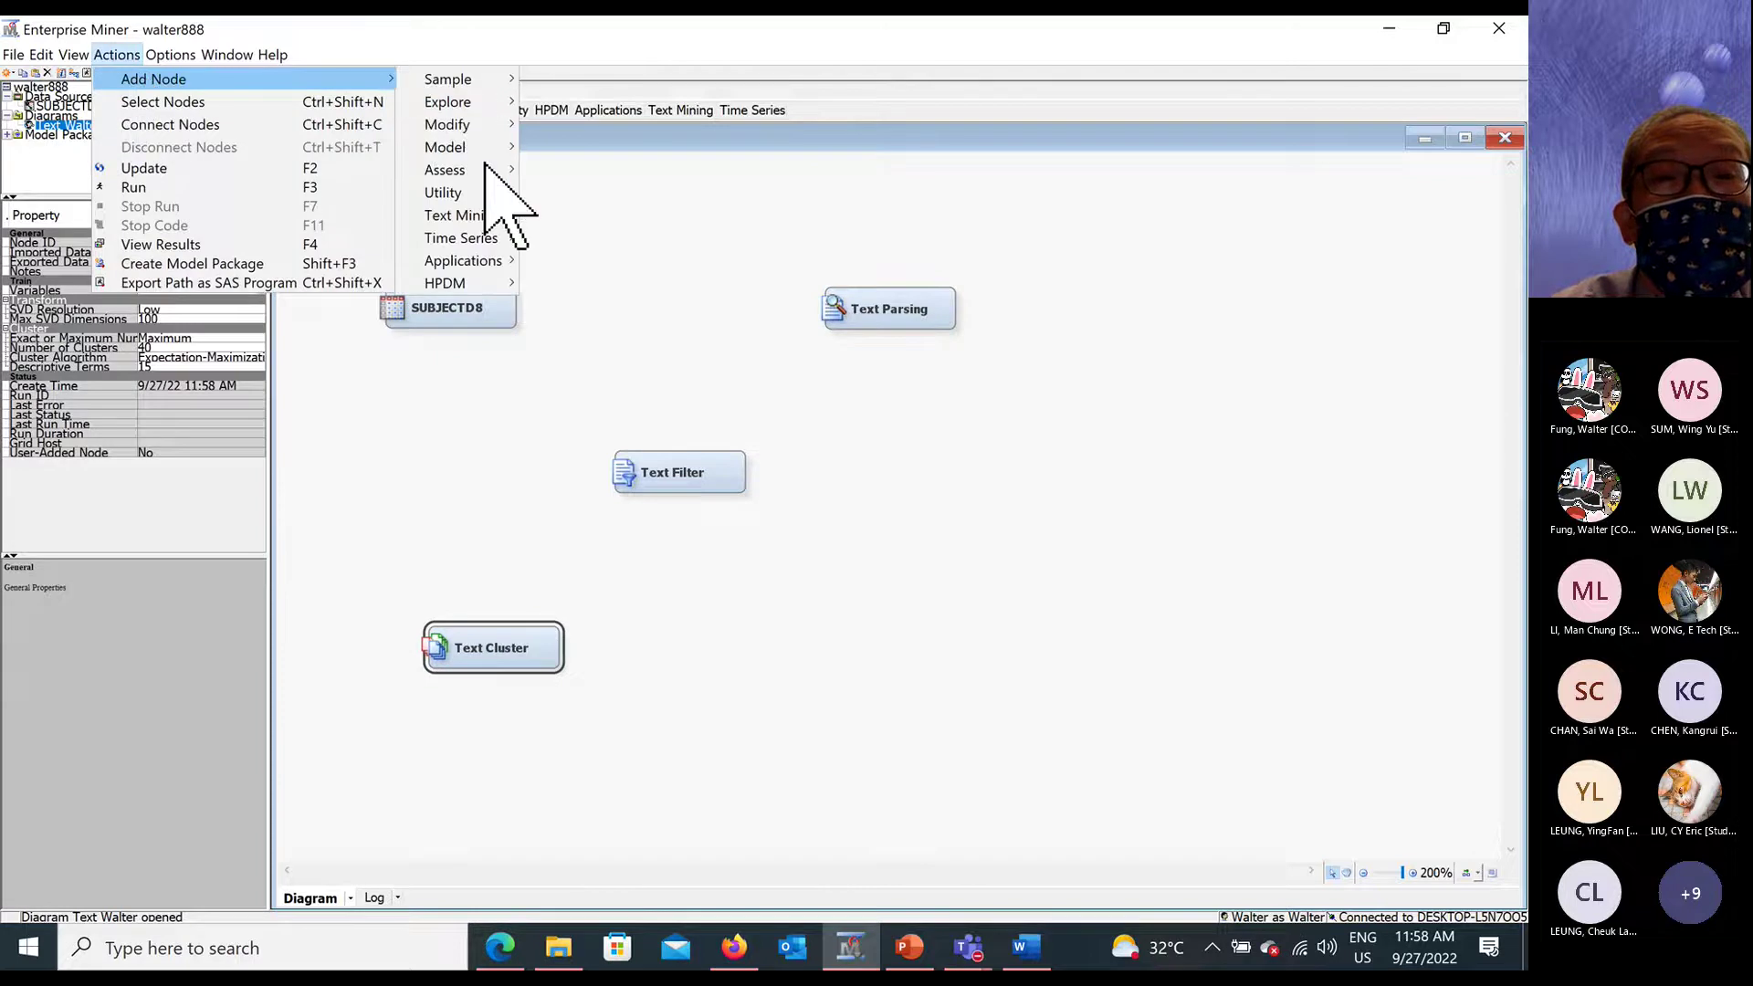
mouse_move(505, 239)
mouse_move(466, 215)
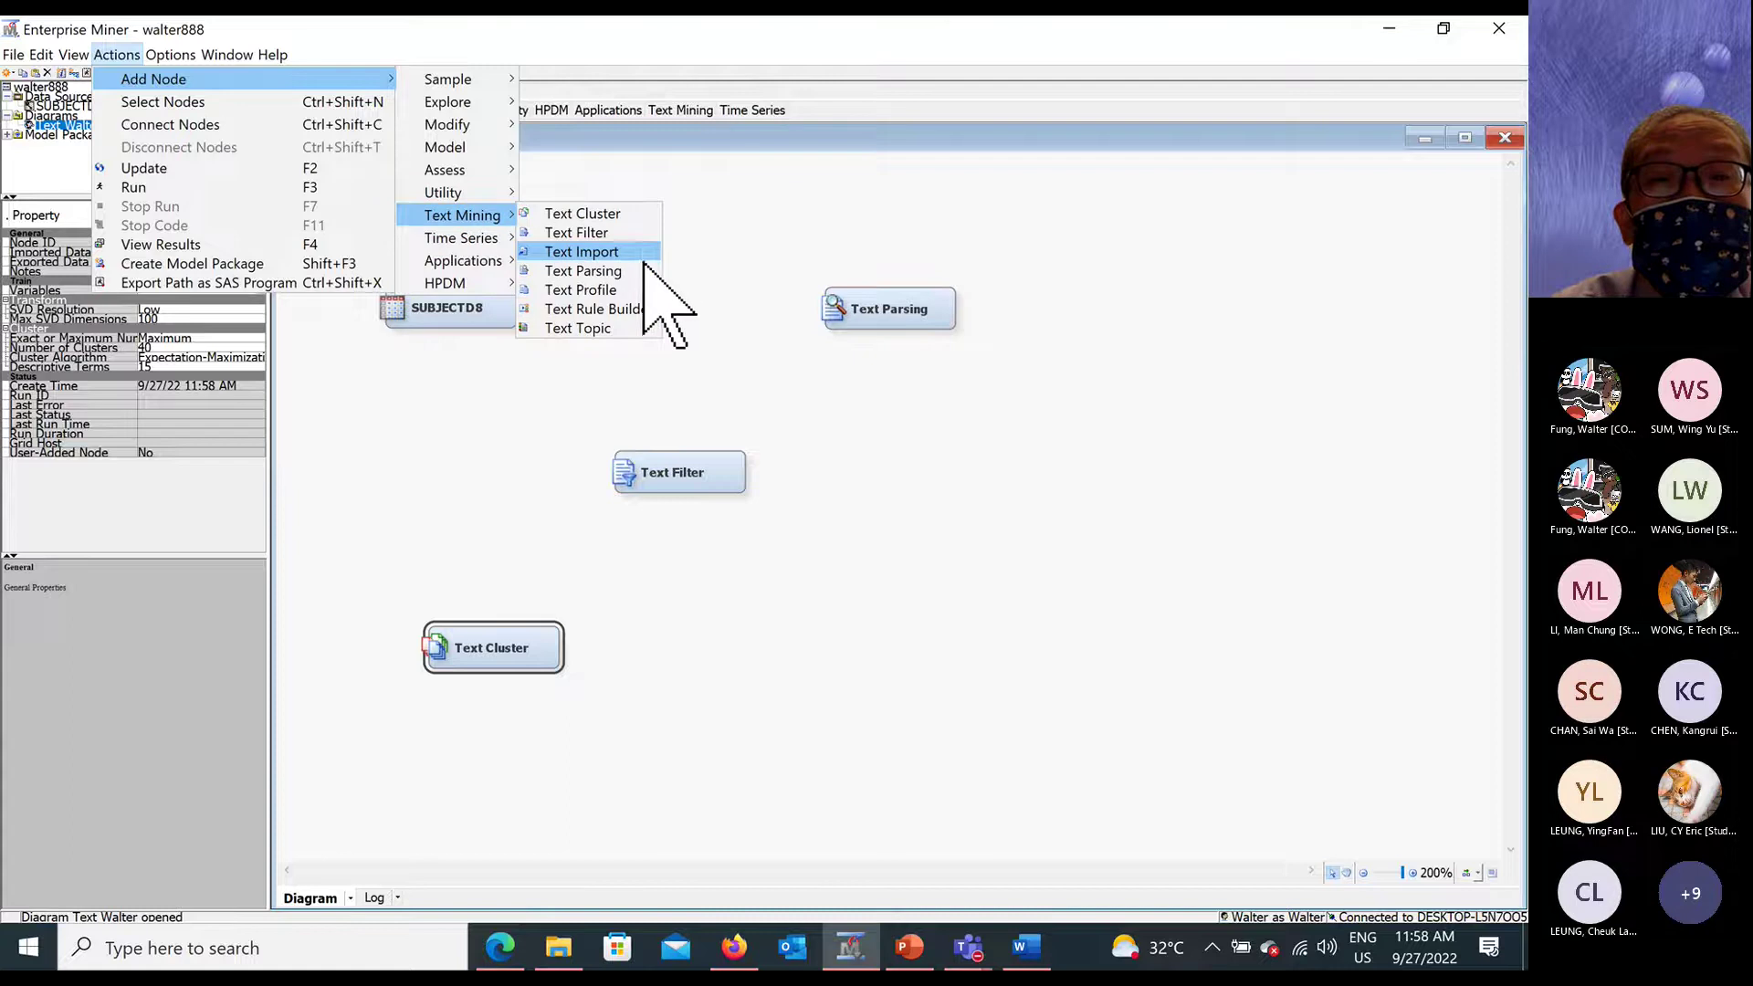
click(630, 328)
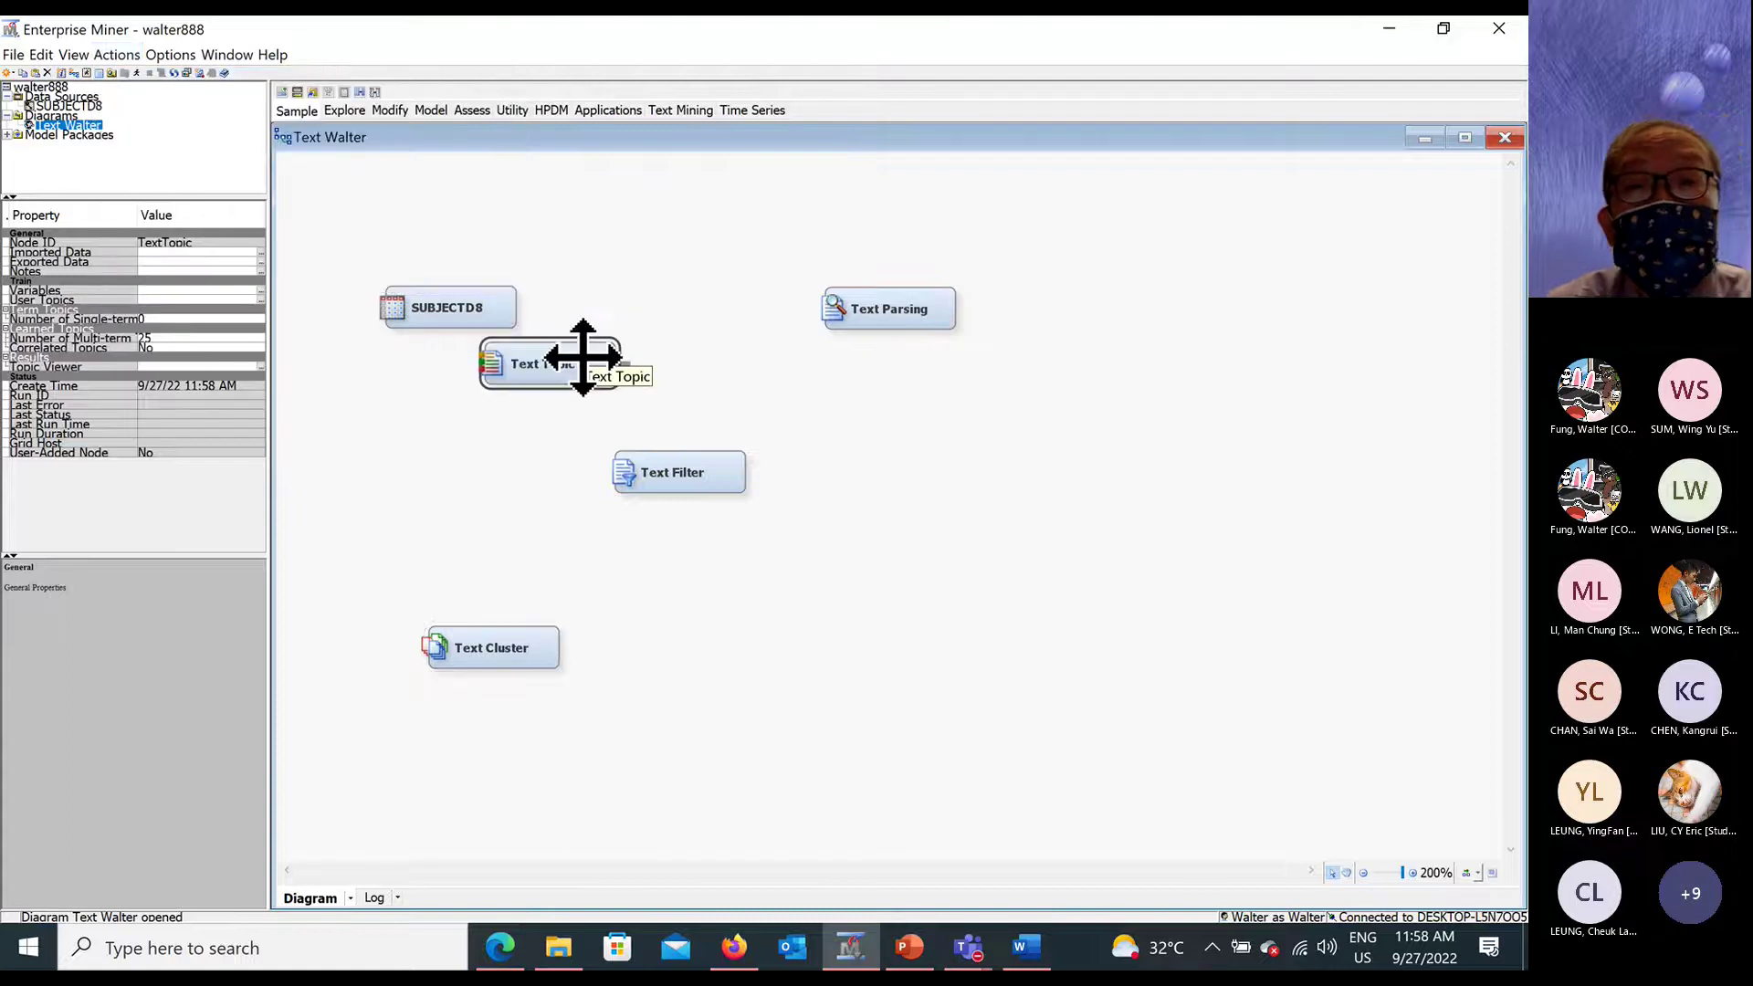
drag(536, 372, 961, 645)
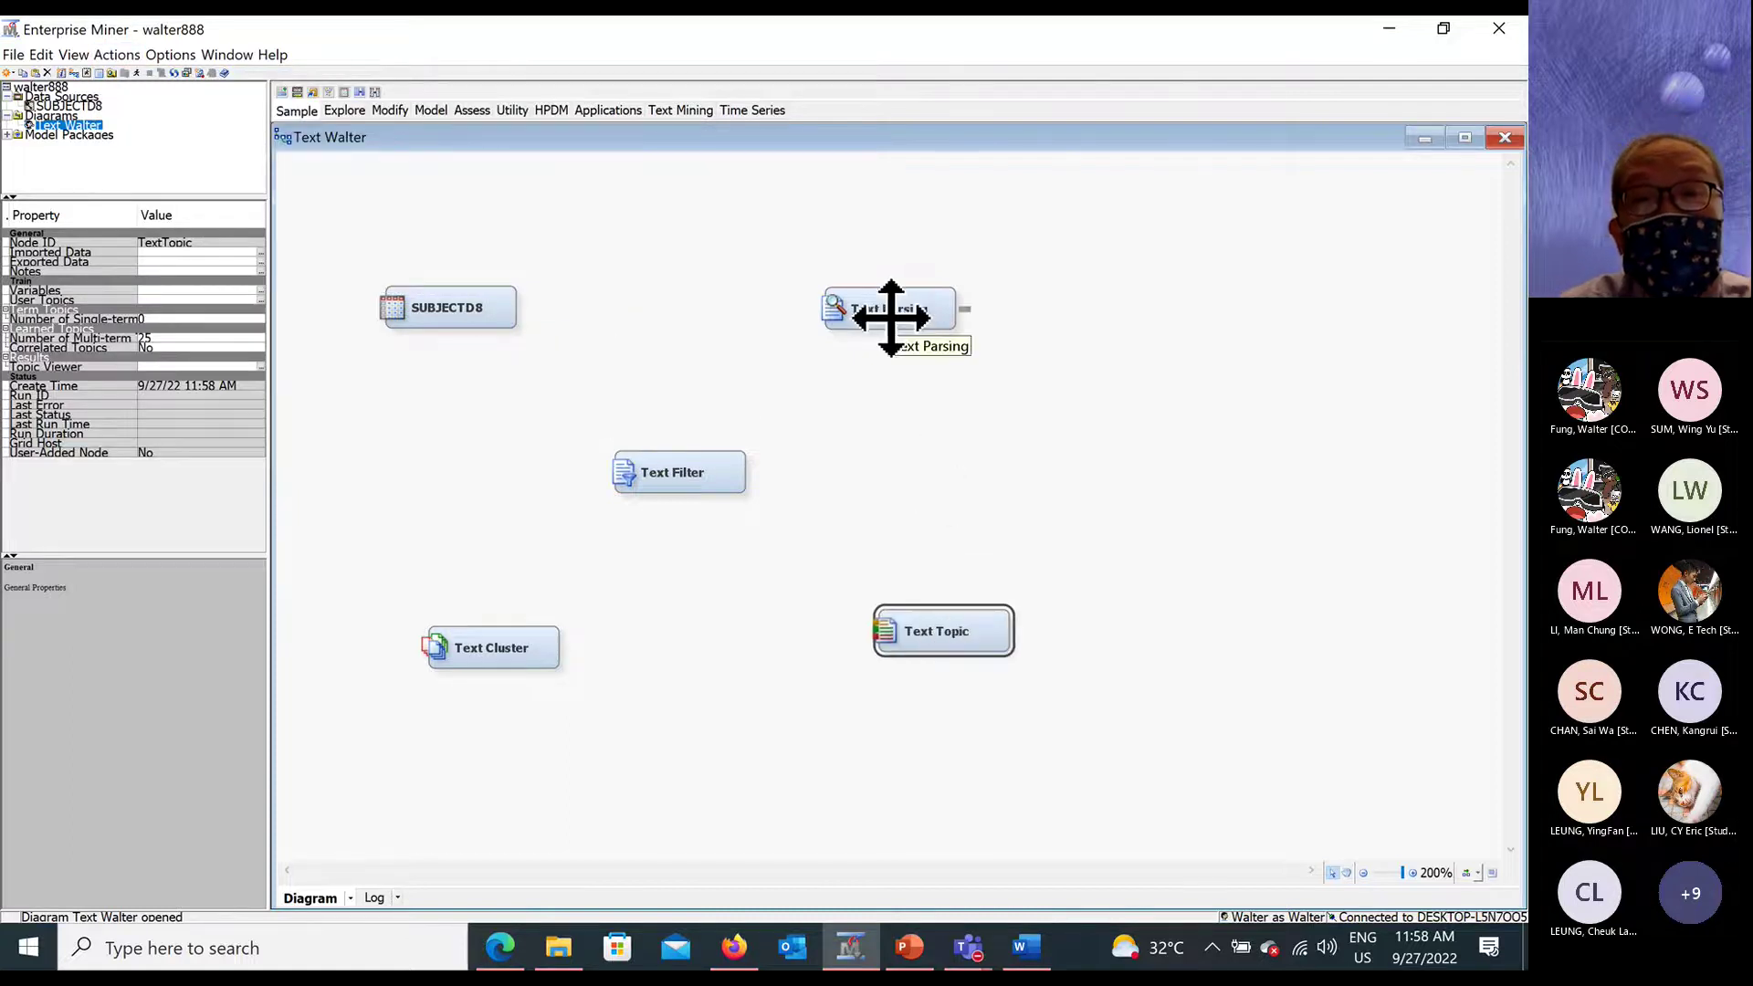
Rearrange the five nodes, with Text Filter in the centre and the other four spread around it as corners.
drag(892, 313, 1002, 302)
drag(484, 313, 539, 286)
drag(716, 473, 792, 436)
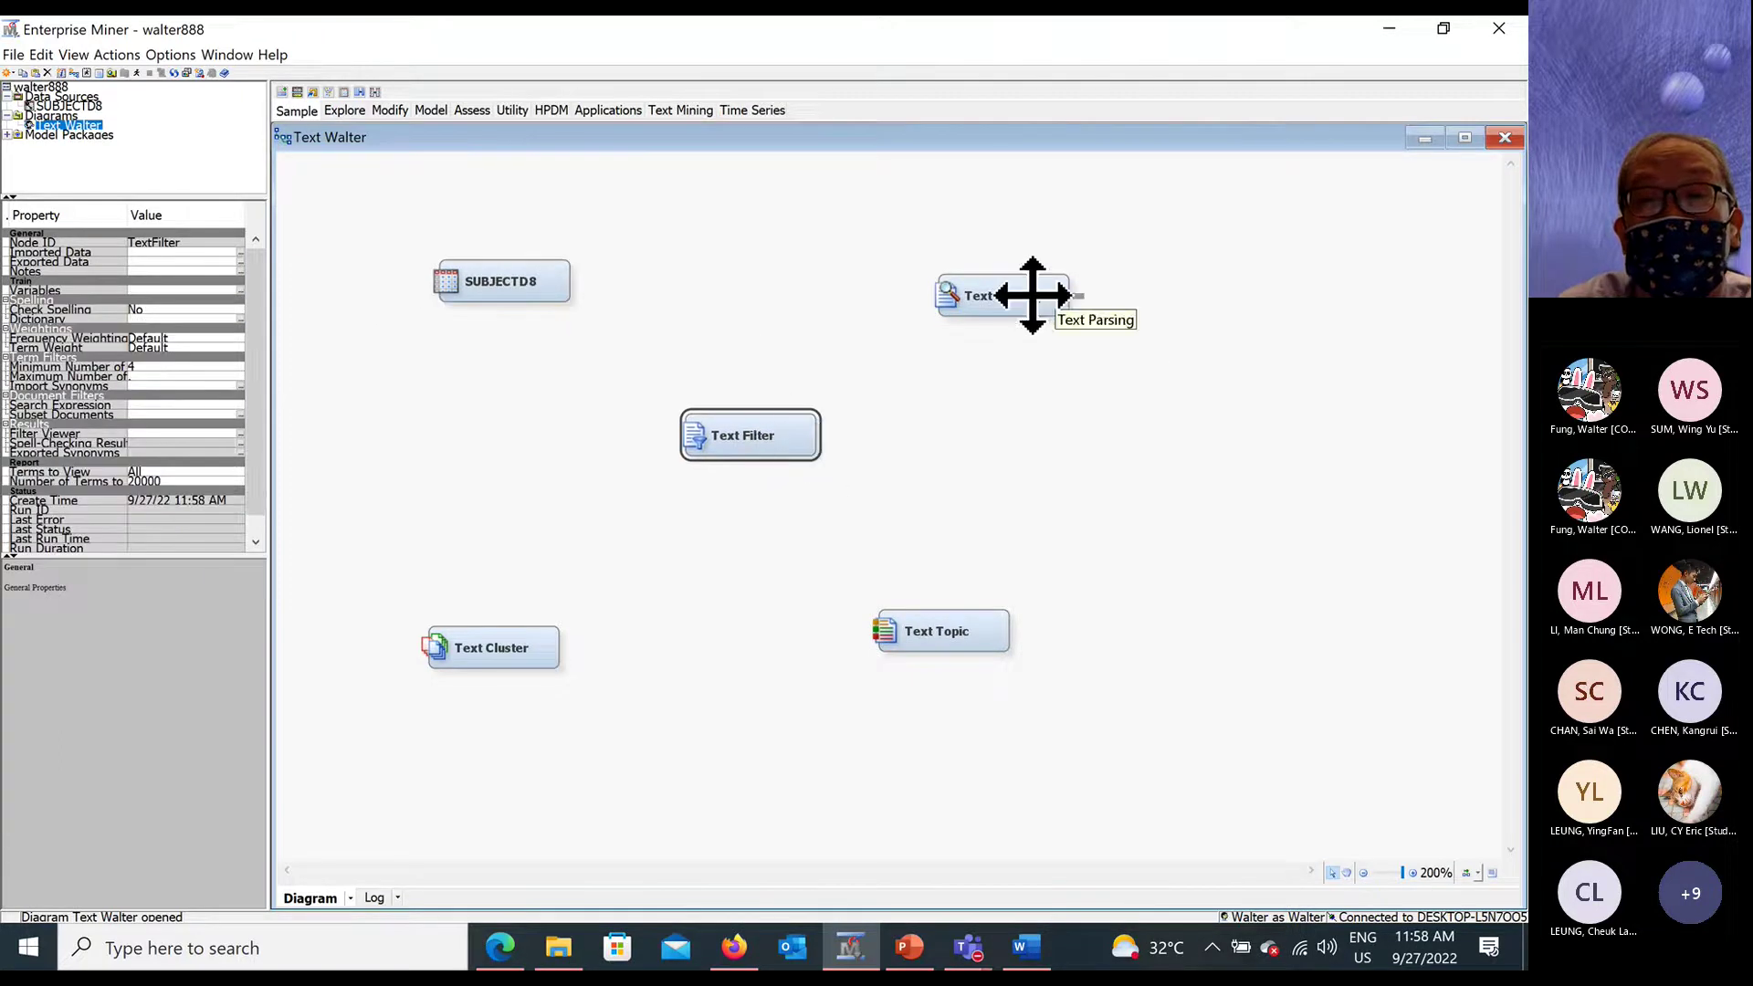
drag(1032, 291, 1018, 276)
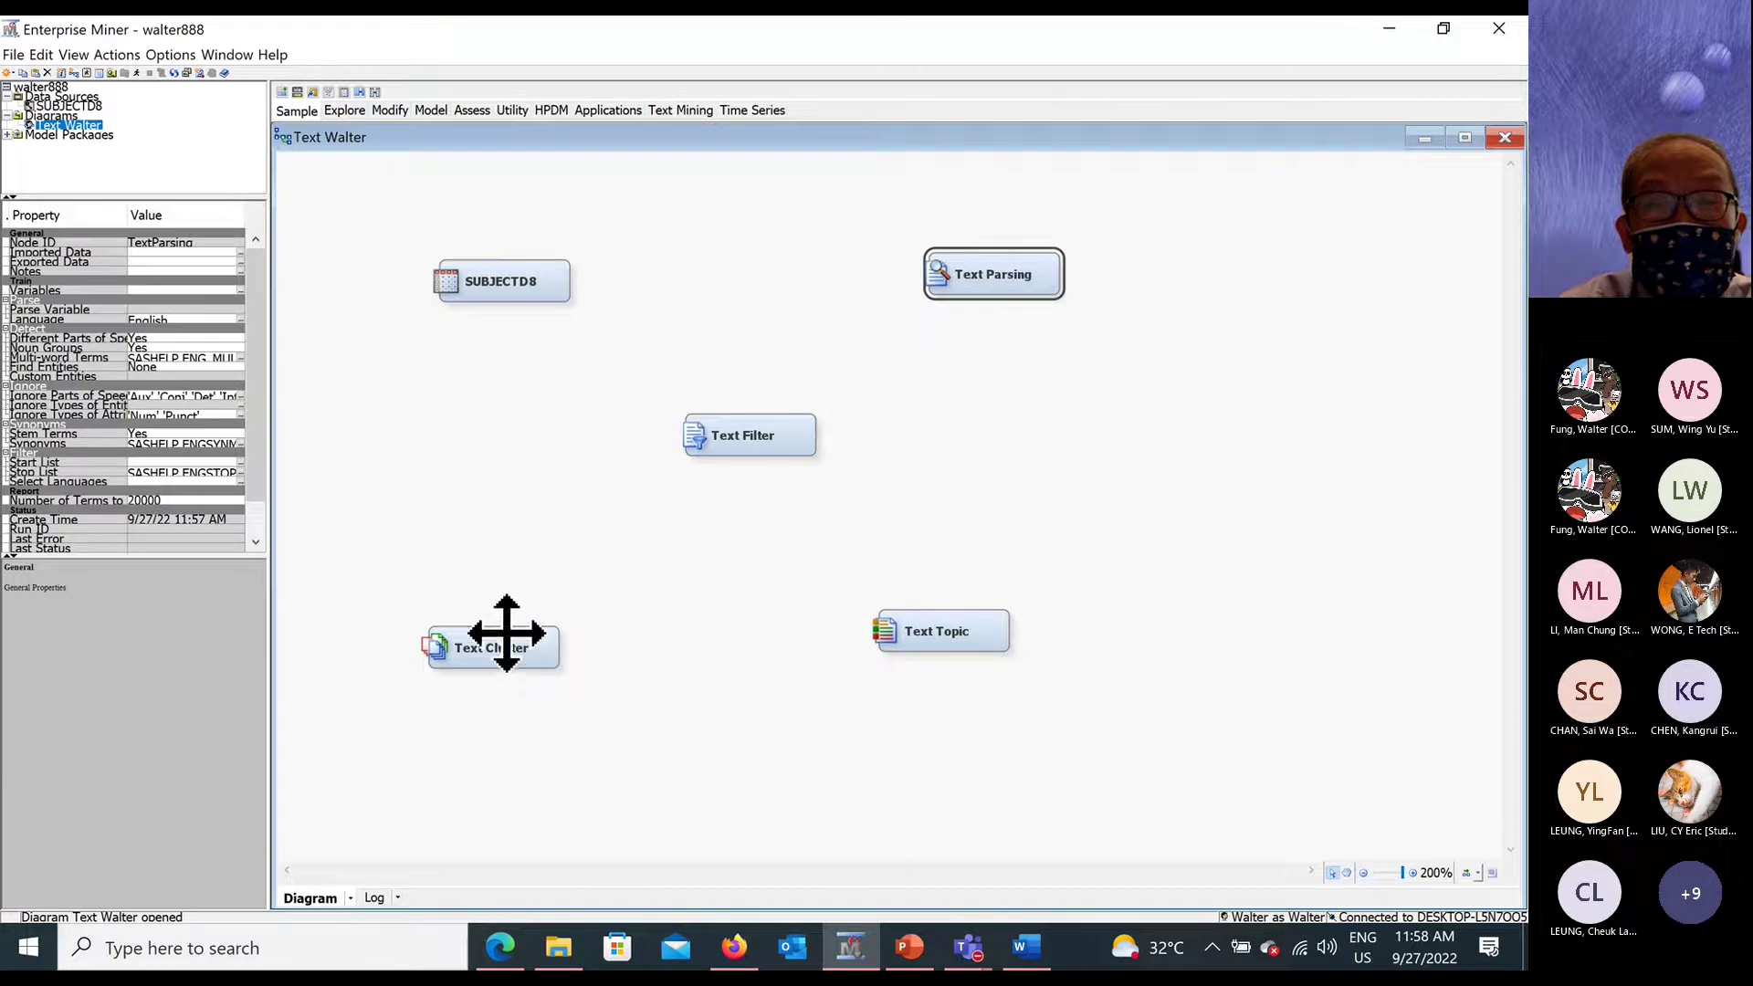
drag(505, 633, 532, 626)
drag(935, 643, 995, 662)
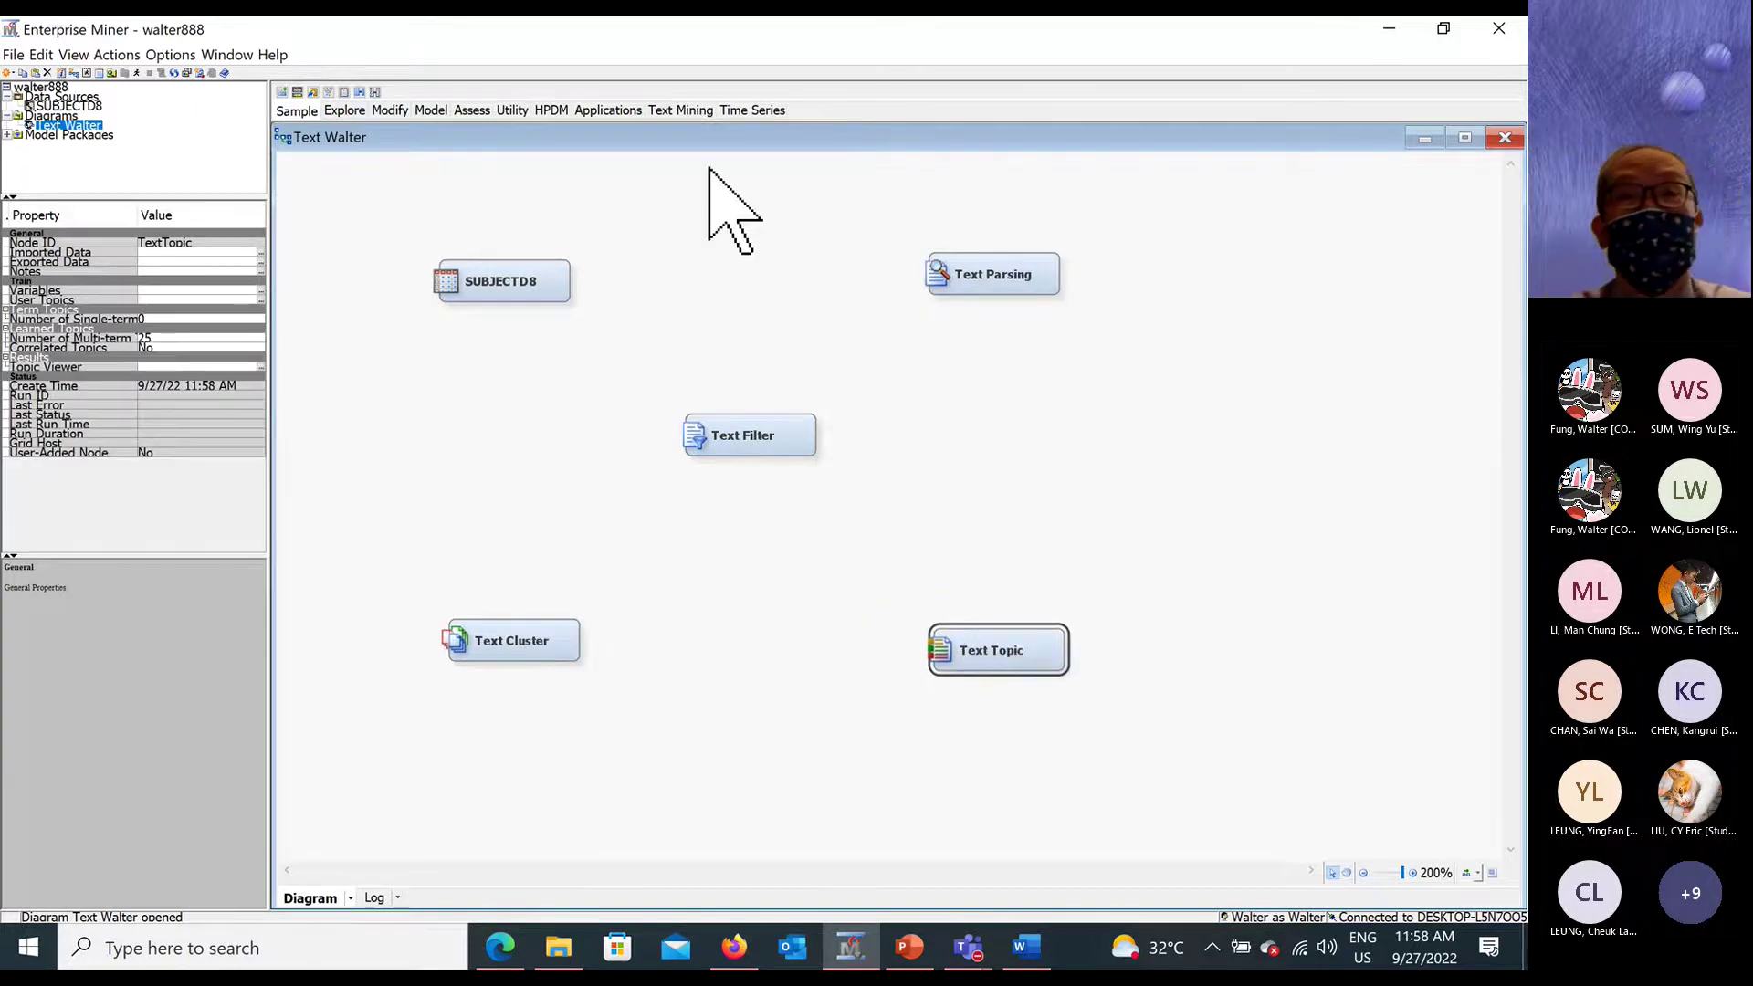
Connect SUBJECTD8 to Text Parsing, Text Parsing to Text Filter, and Text Filter to both Text Cluster and Text Topic.
drag(581, 275, 990, 267)
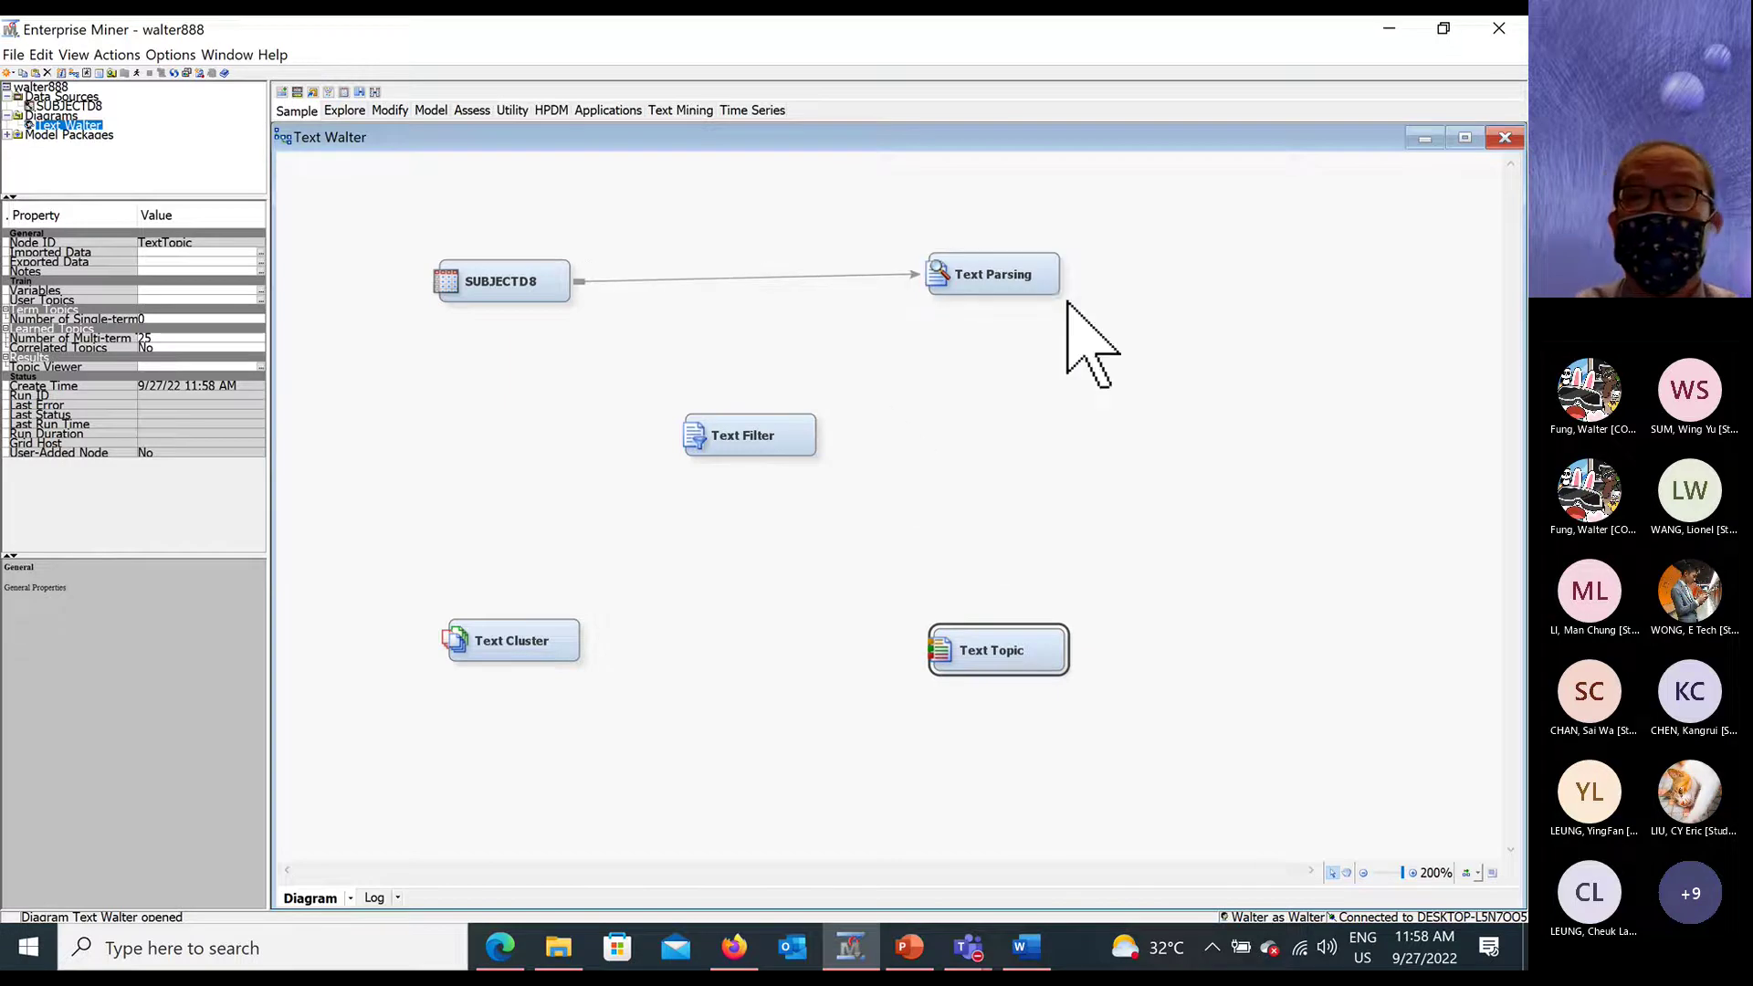
drag(1066, 274, 548, 645)
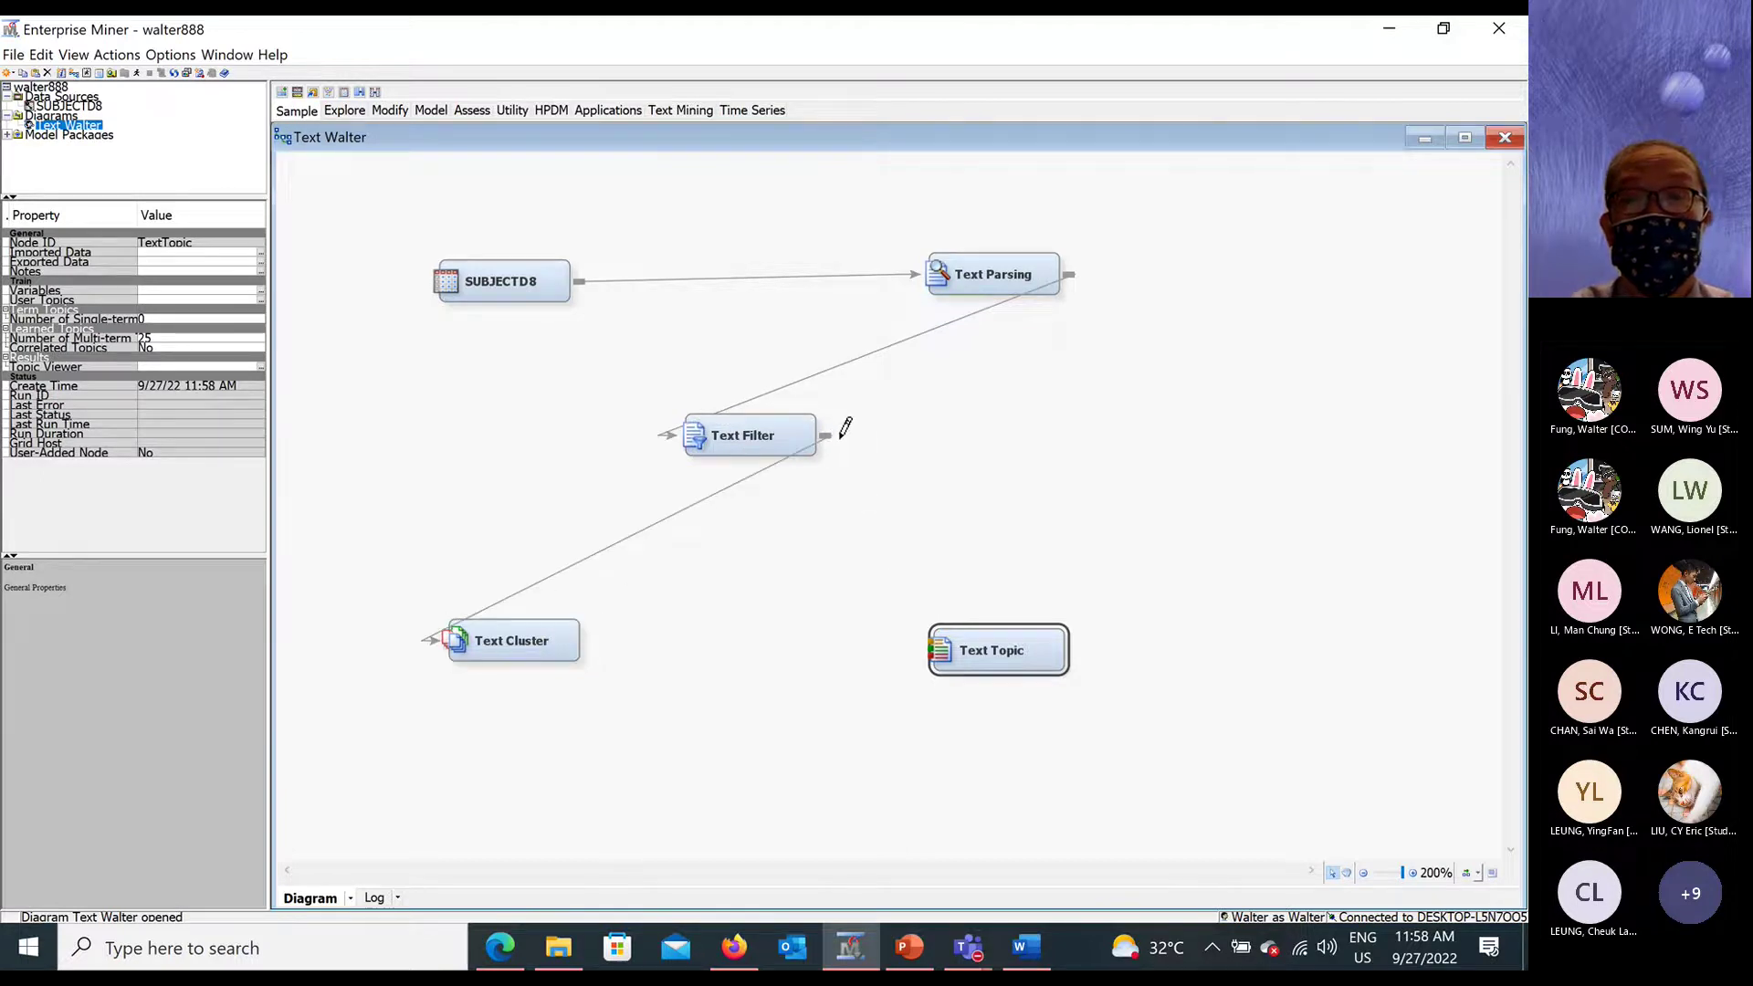
drag(939, 614, 996, 657)
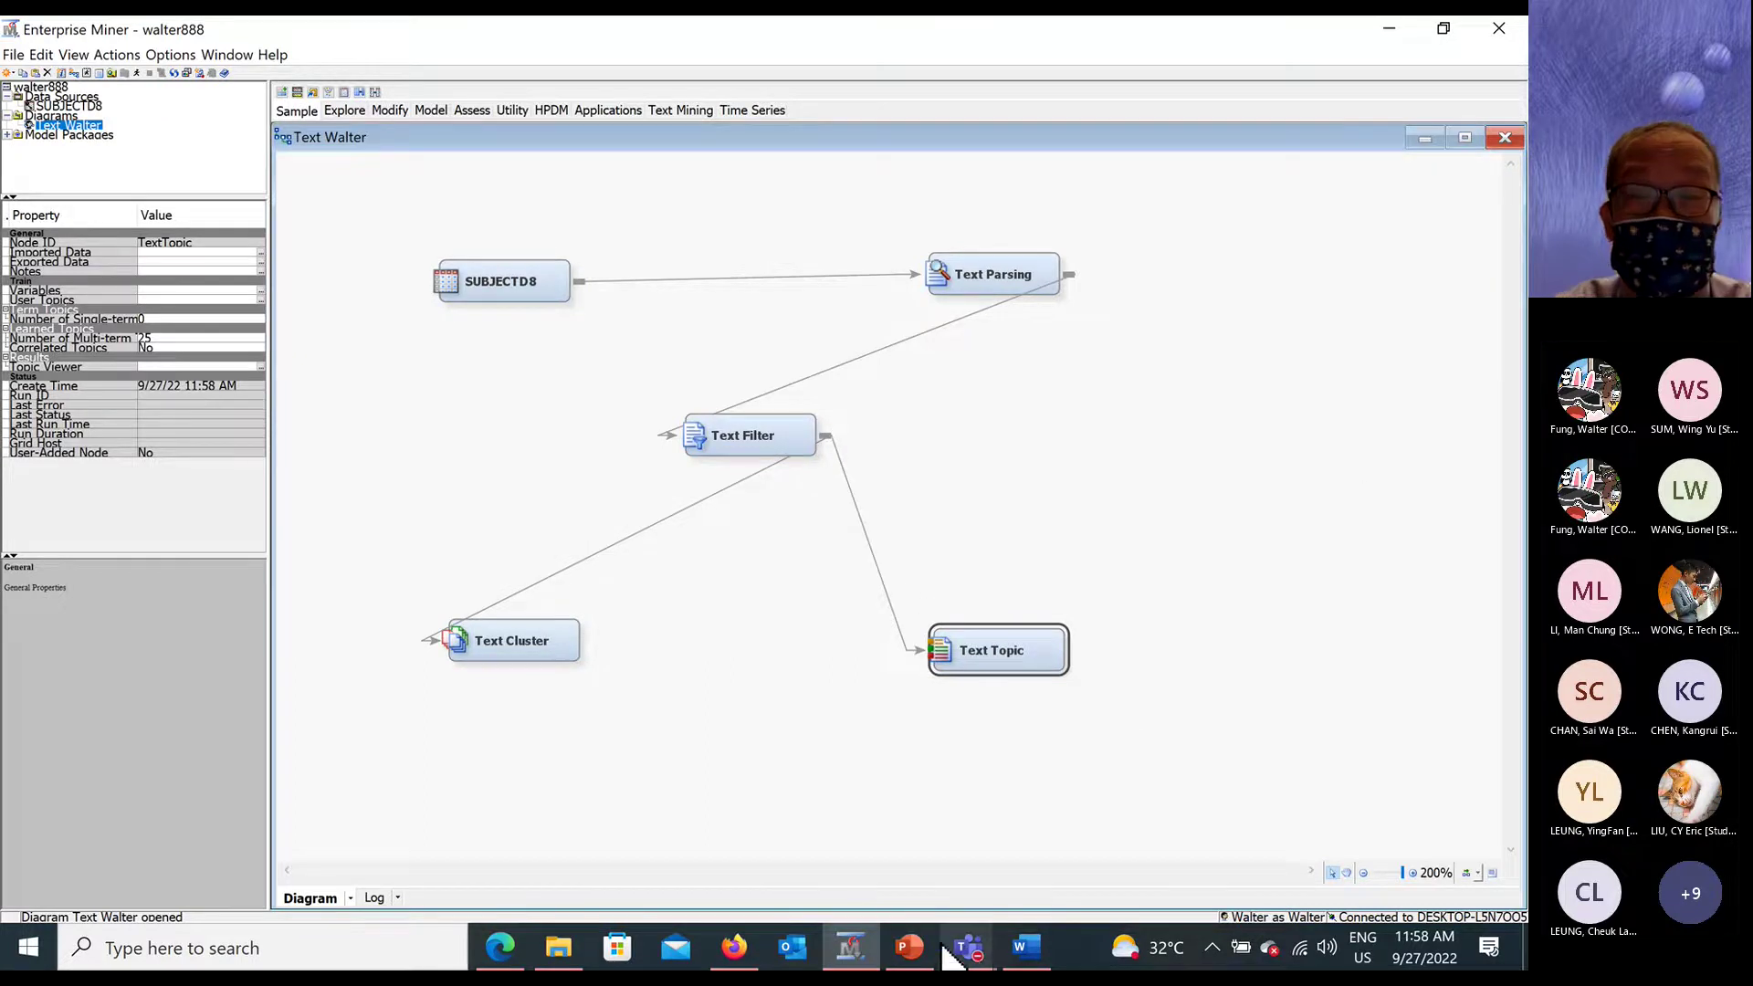
Switch to PowerPoint, review slides 82 to 86 on the diagram, Text Parsing results and Filter Viewer, and return to Enterprise Miner.
click(909, 947)
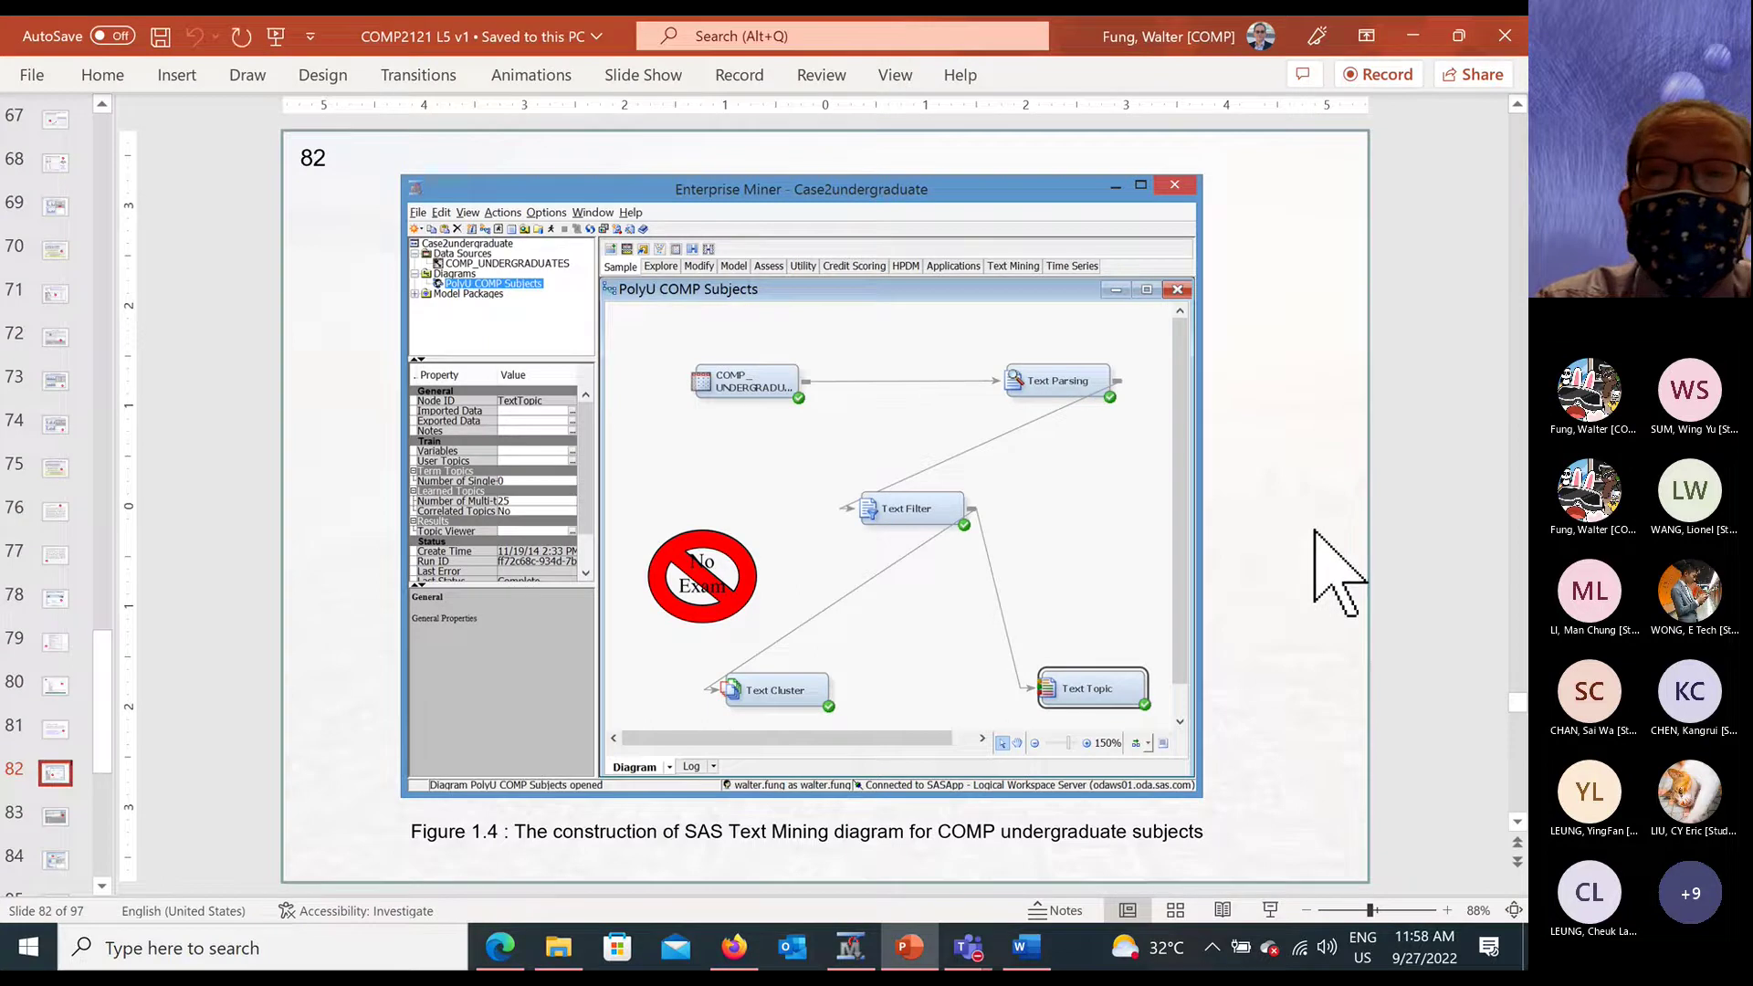
scroll(1339, 572, down, 1)
scroll(1338, 573, down, 1)
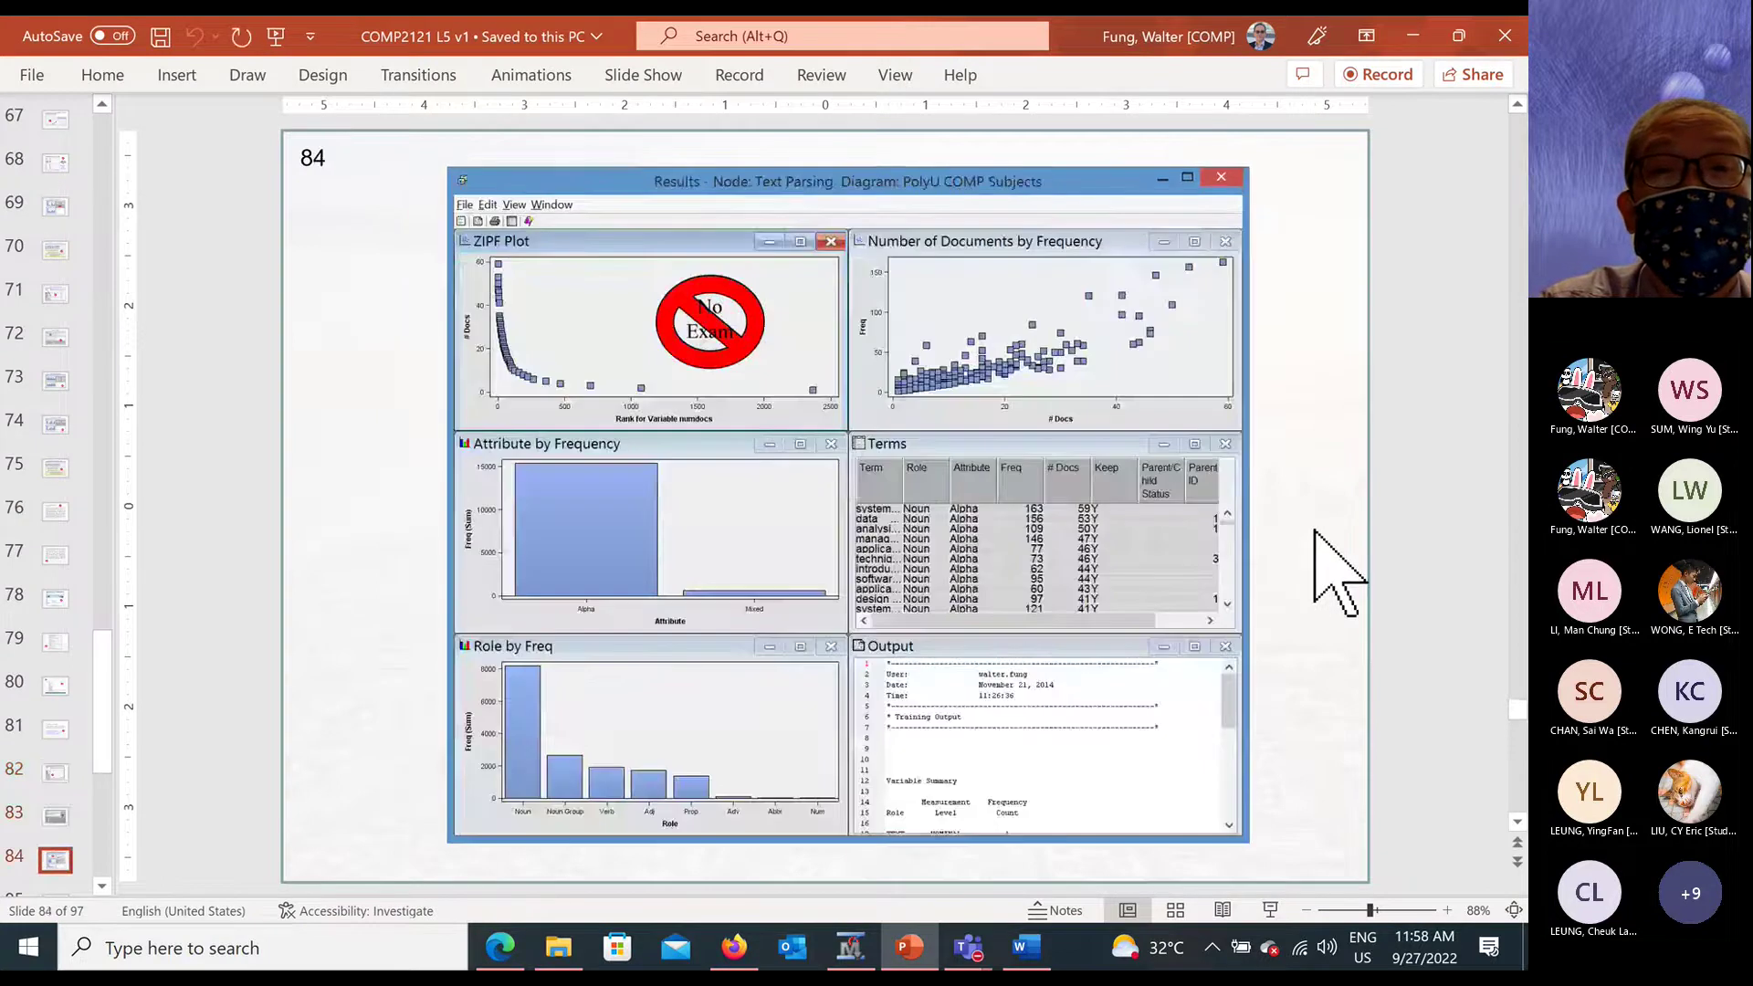
scroll(1339, 573, down, 1)
scroll(1339, 573, down, 1)
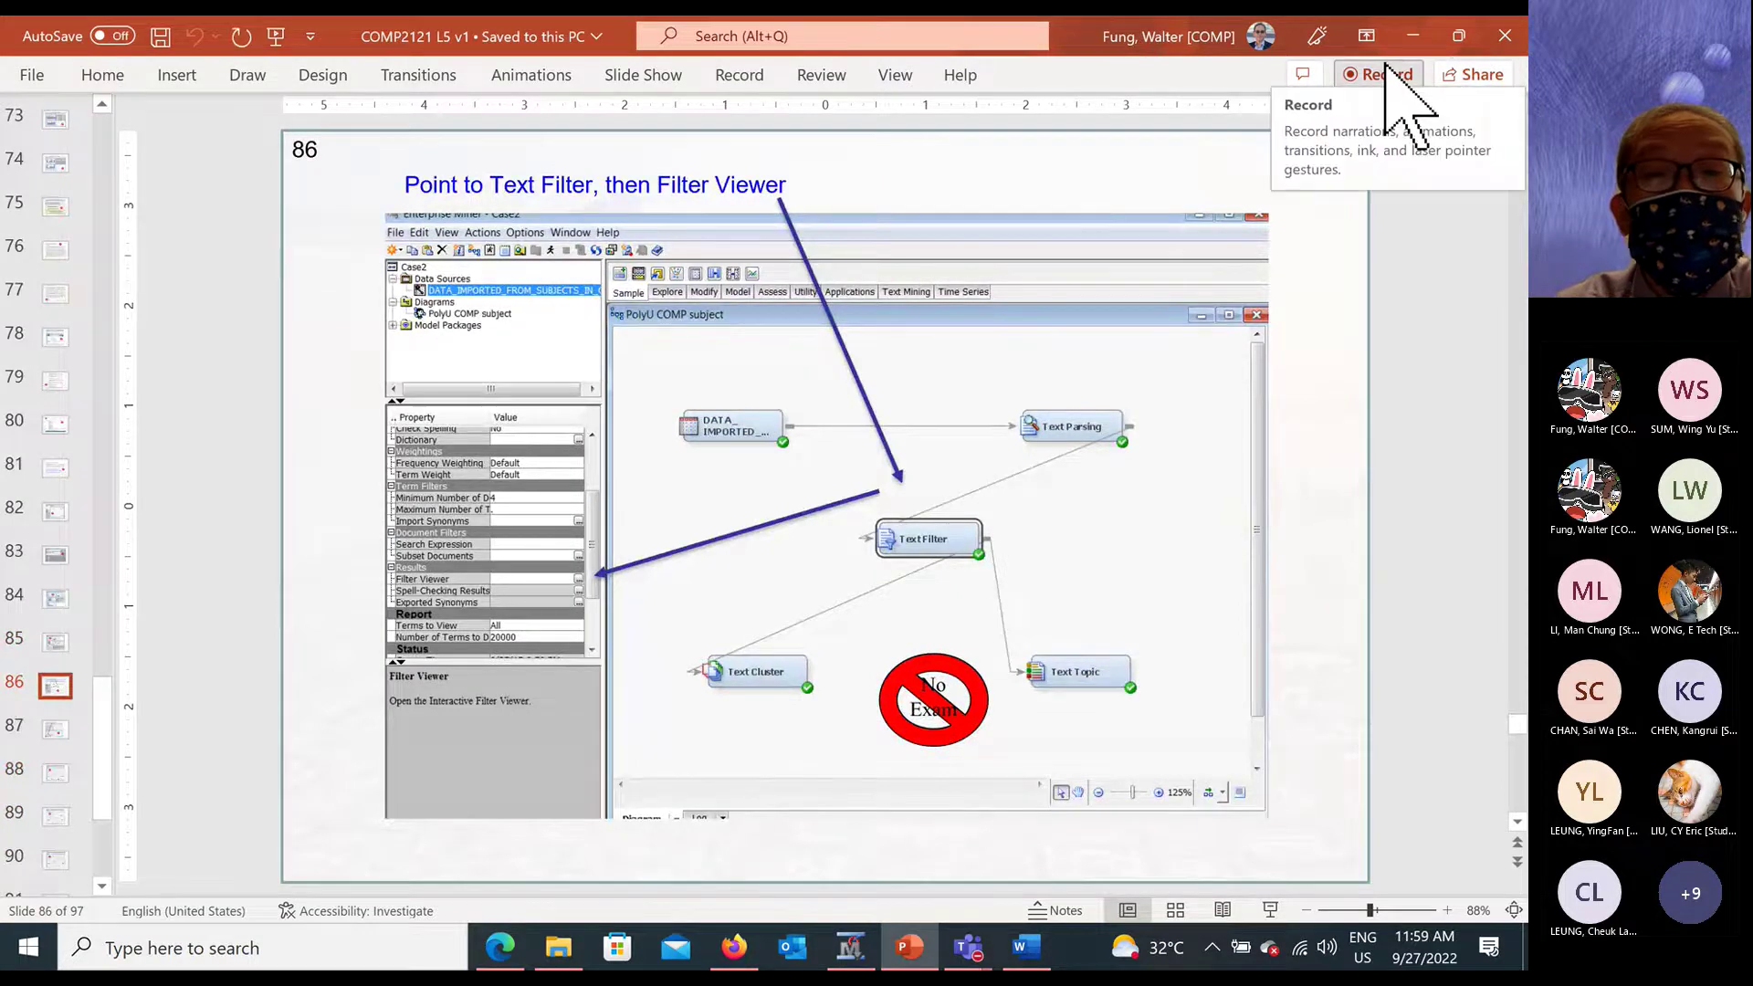
click(1413, 36)
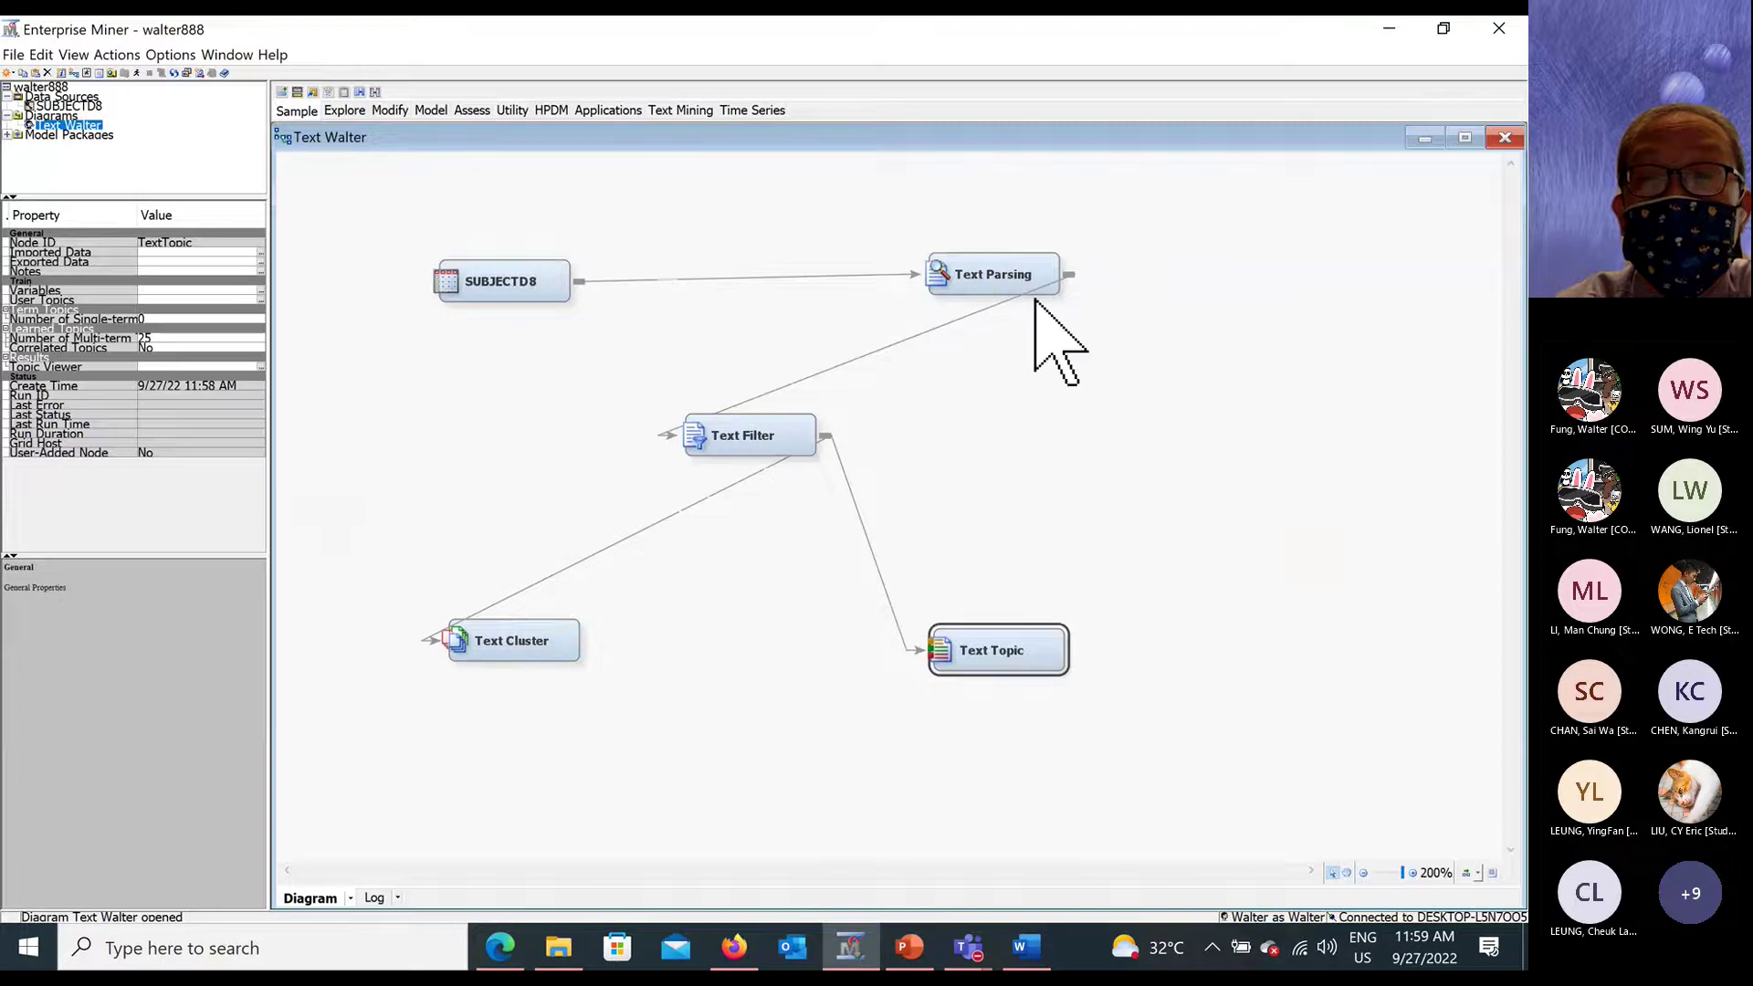
Run the diagram path up to the Text Filter node and dismiss the run status dialog.
click(773, 434)
right_click(773, 434)
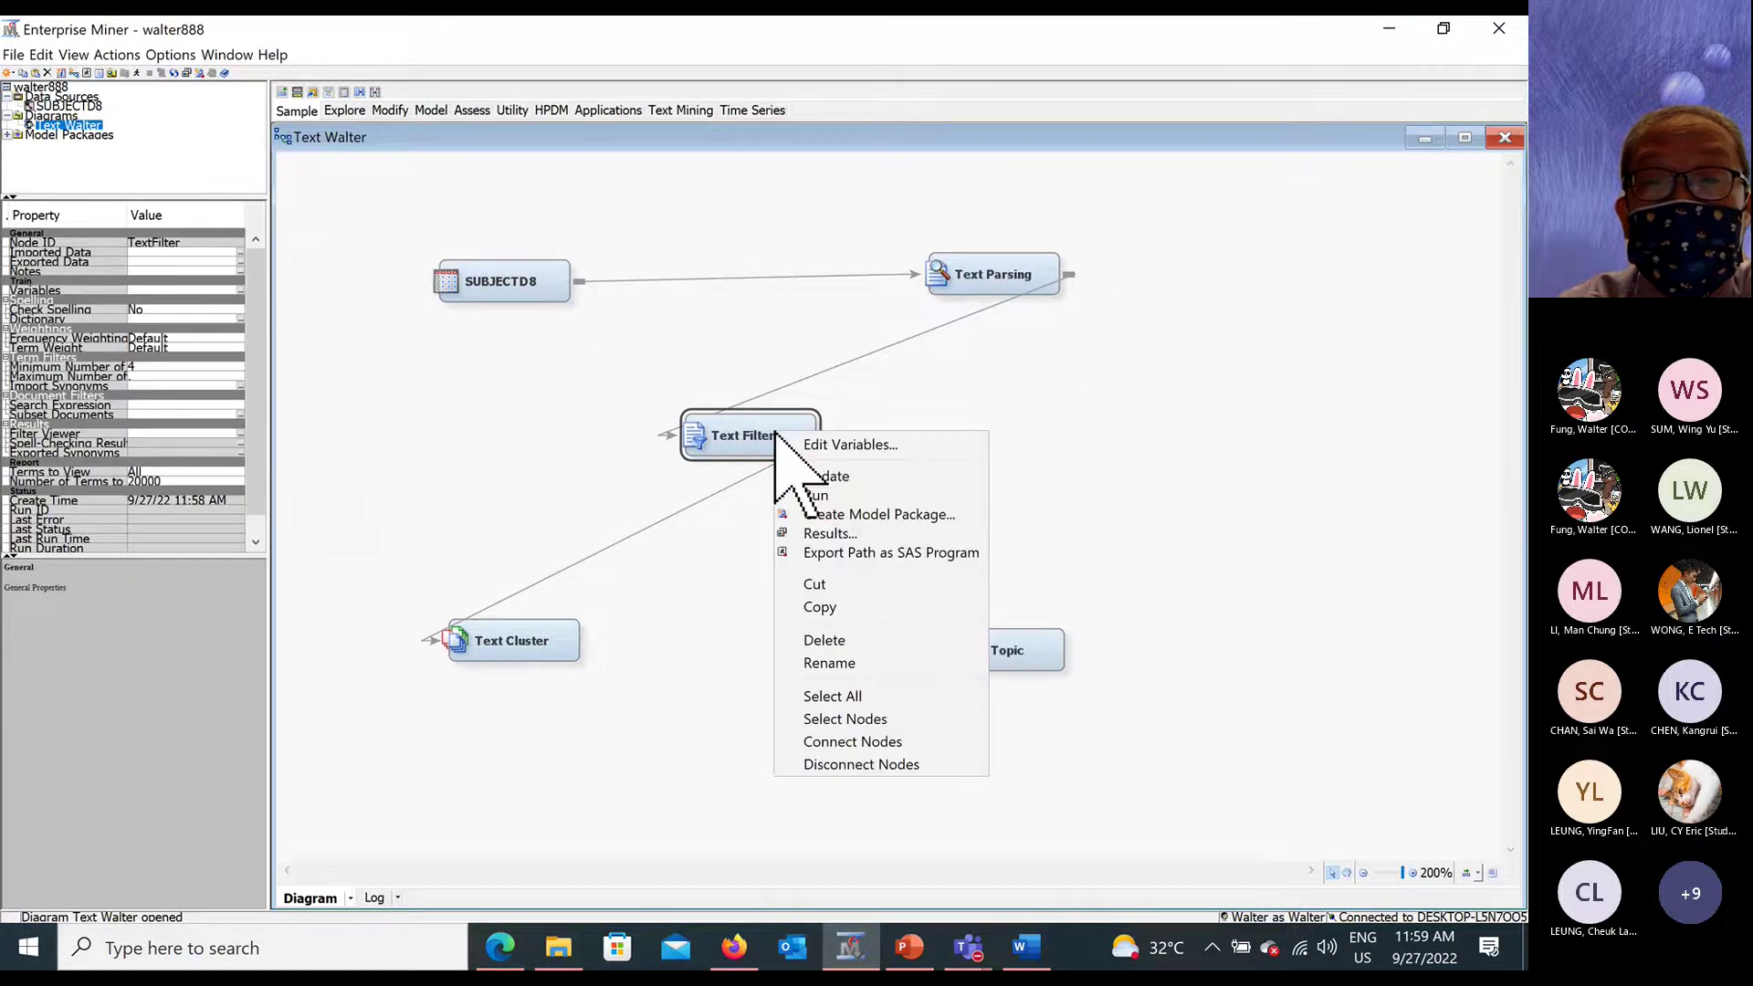
click(849, 494)
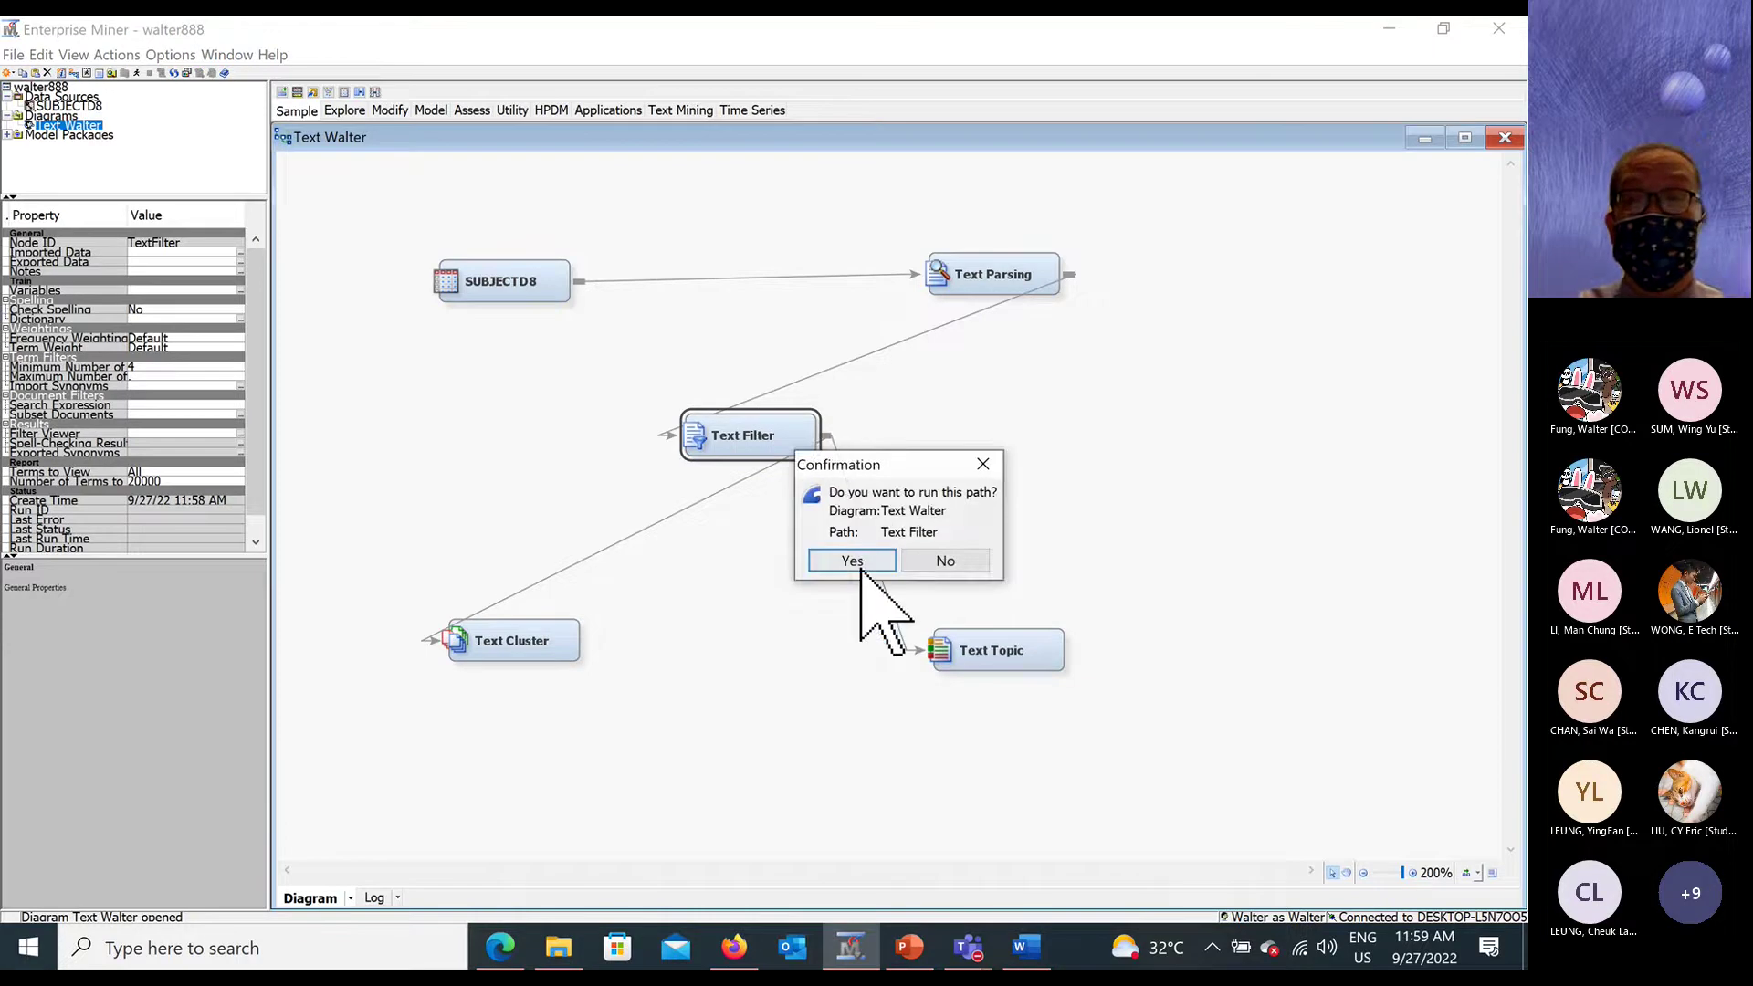
click(851, 561)
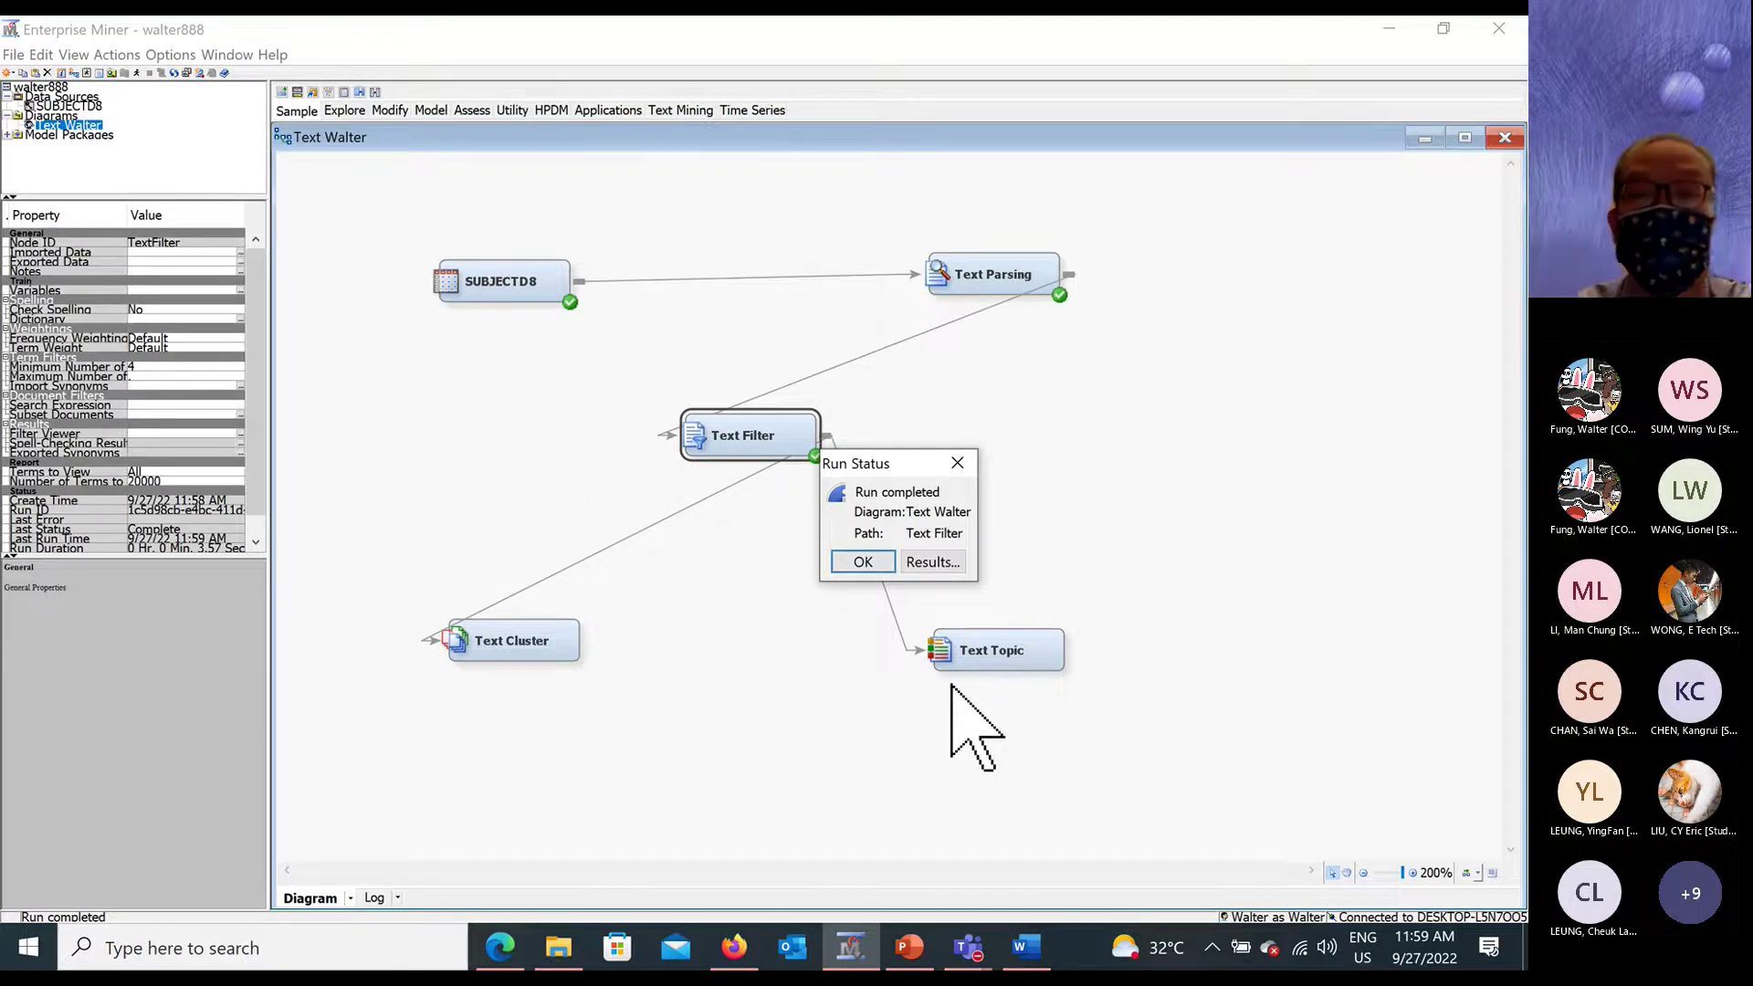
click(863, 563)
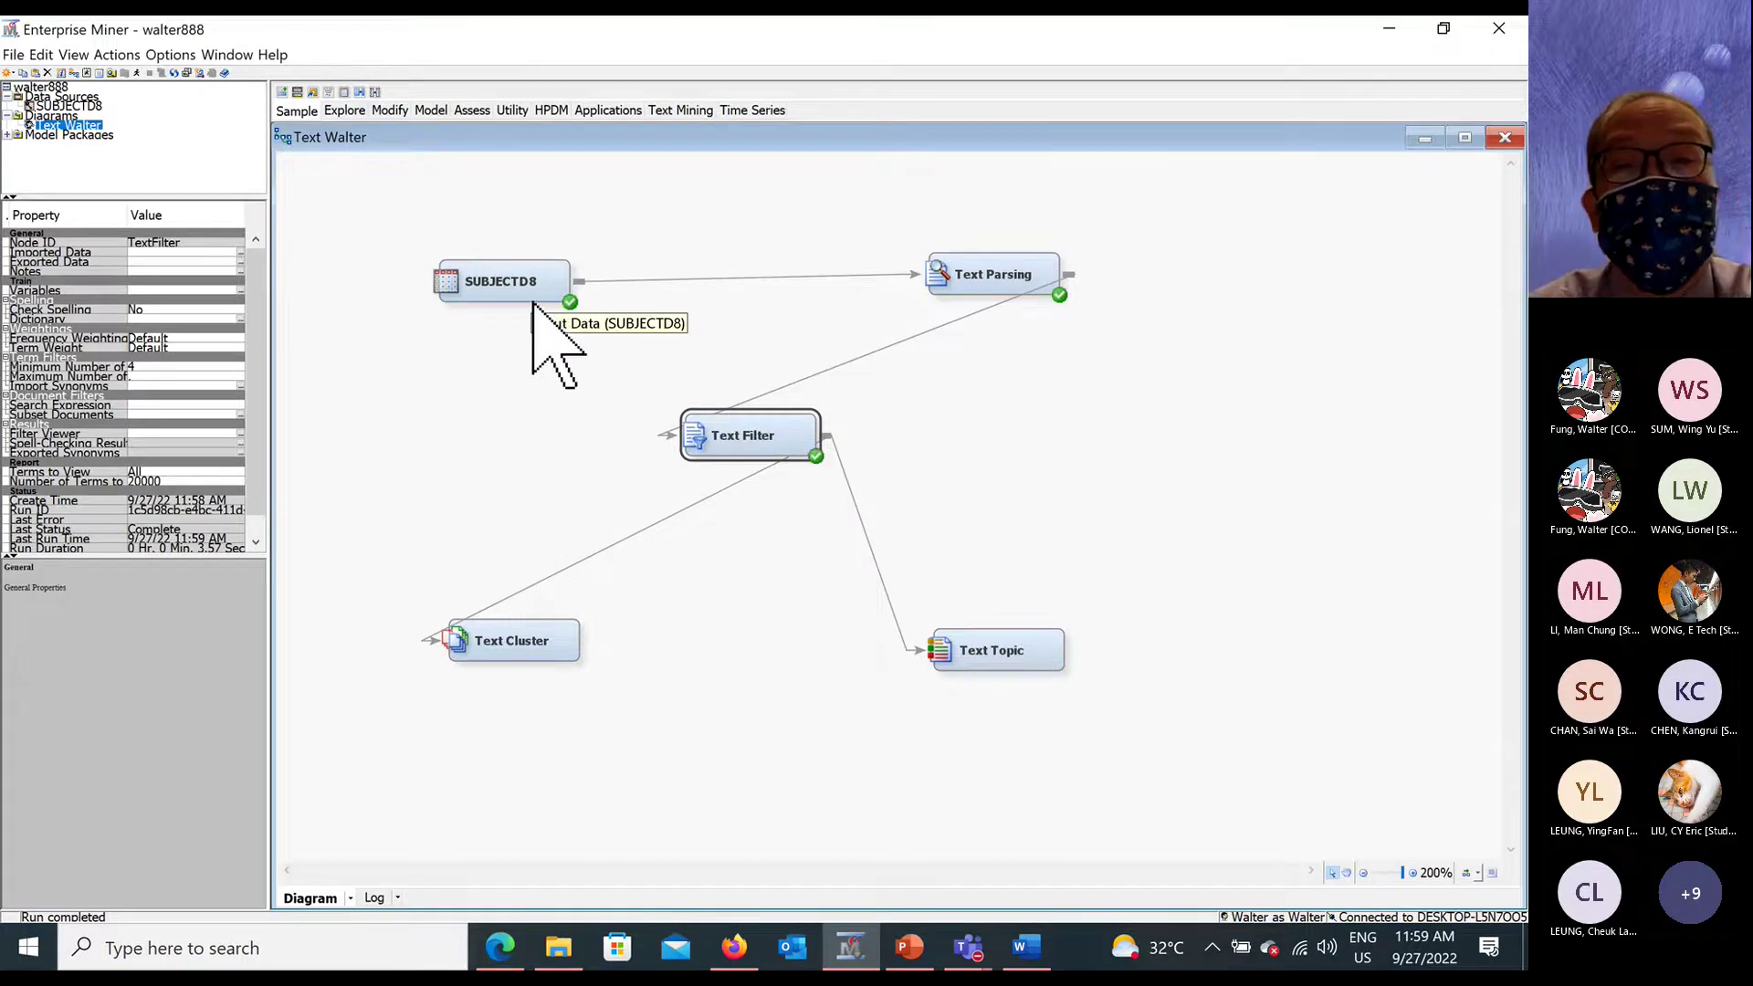
click(529, 632)
right_click(530, 628)
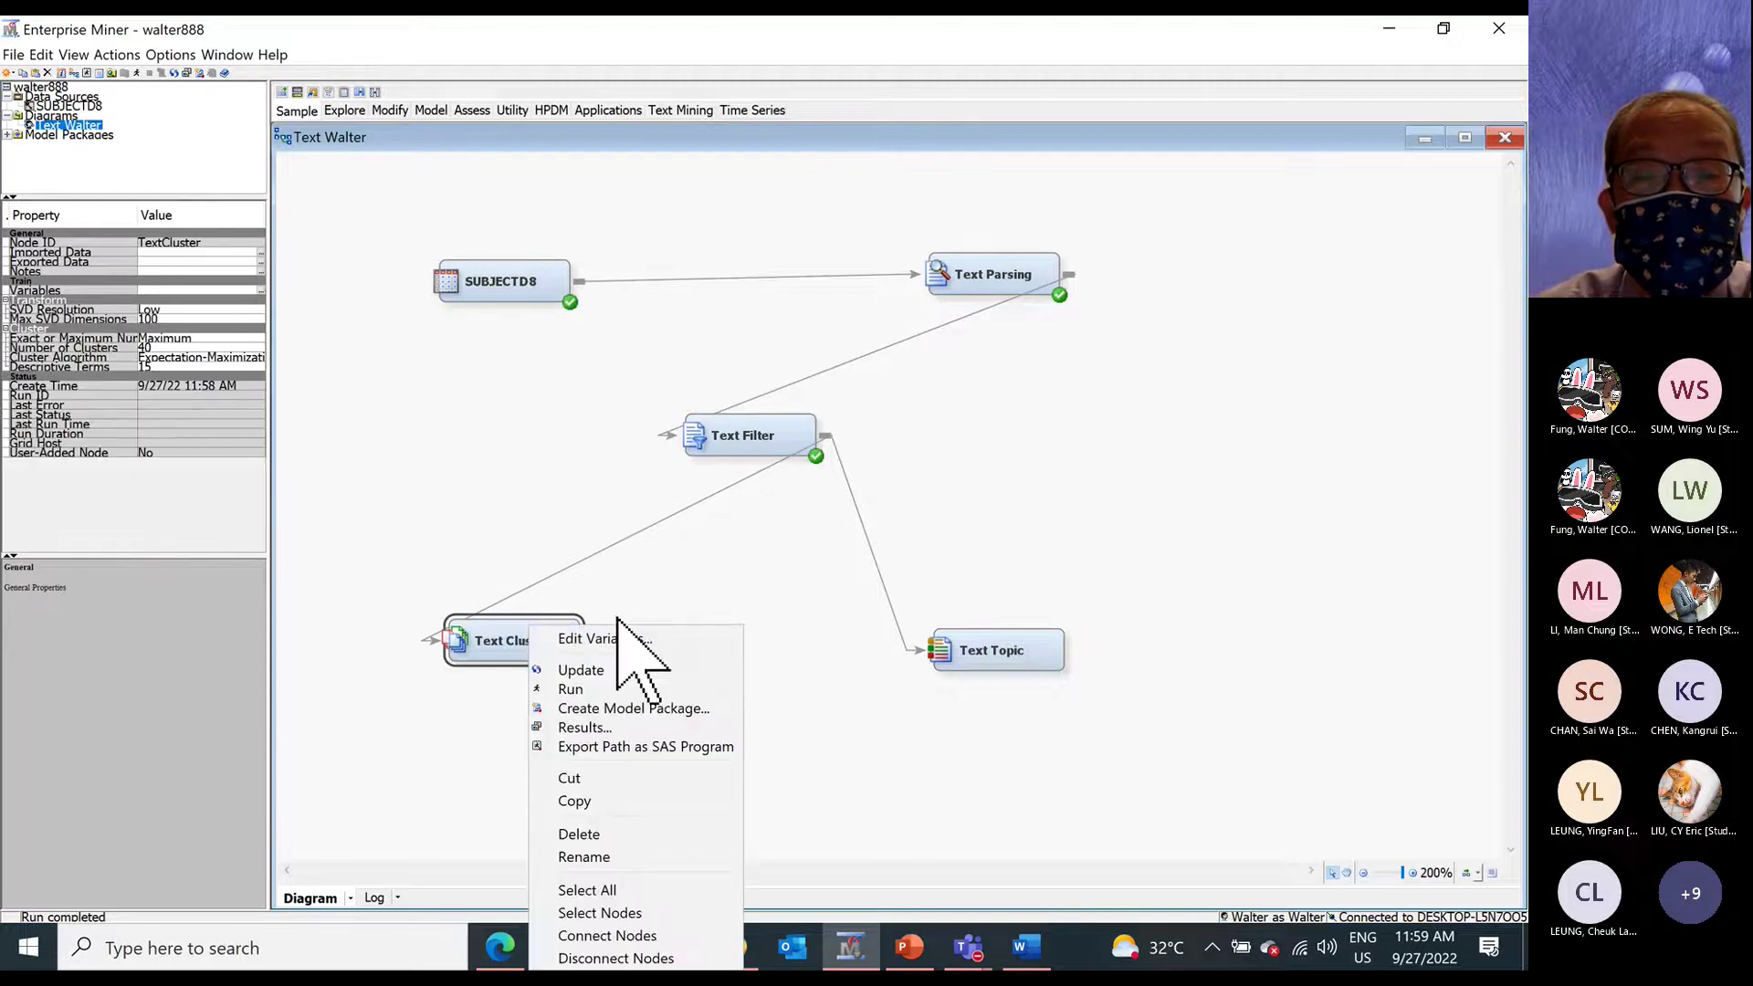
click(1080, 559)
Open the results of the Text Filter node.
click(763, 435)
right_click(765, 436)
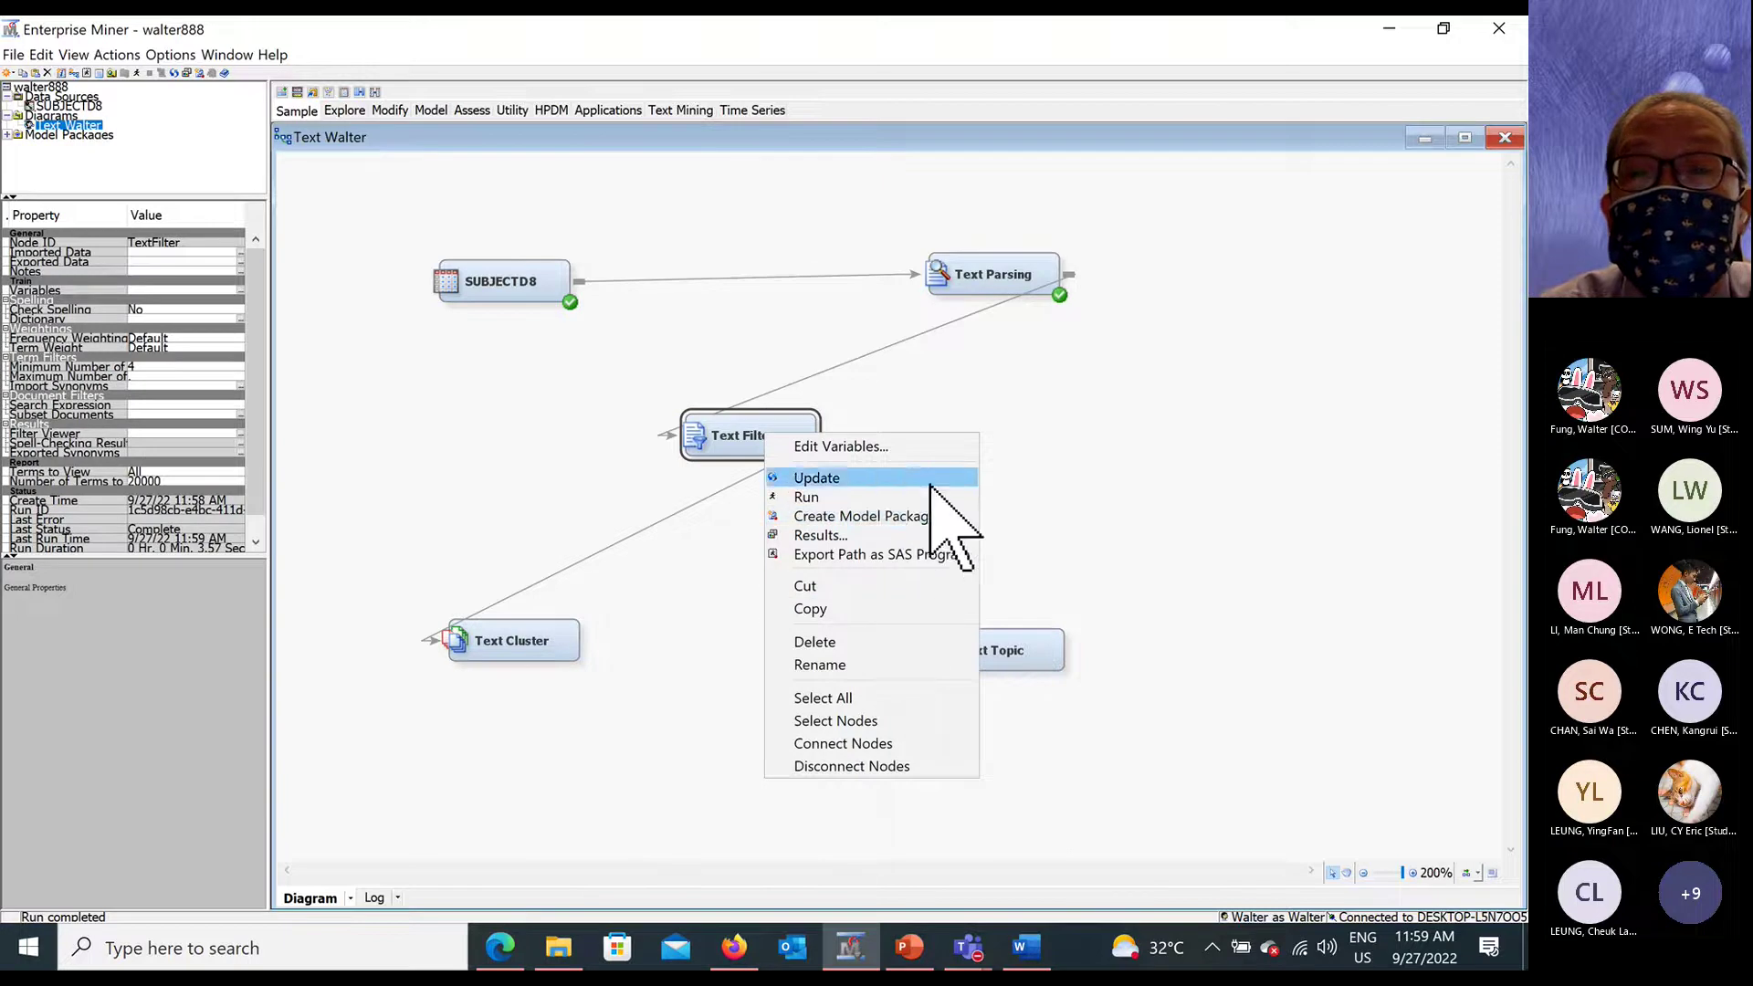
click(843, 537)
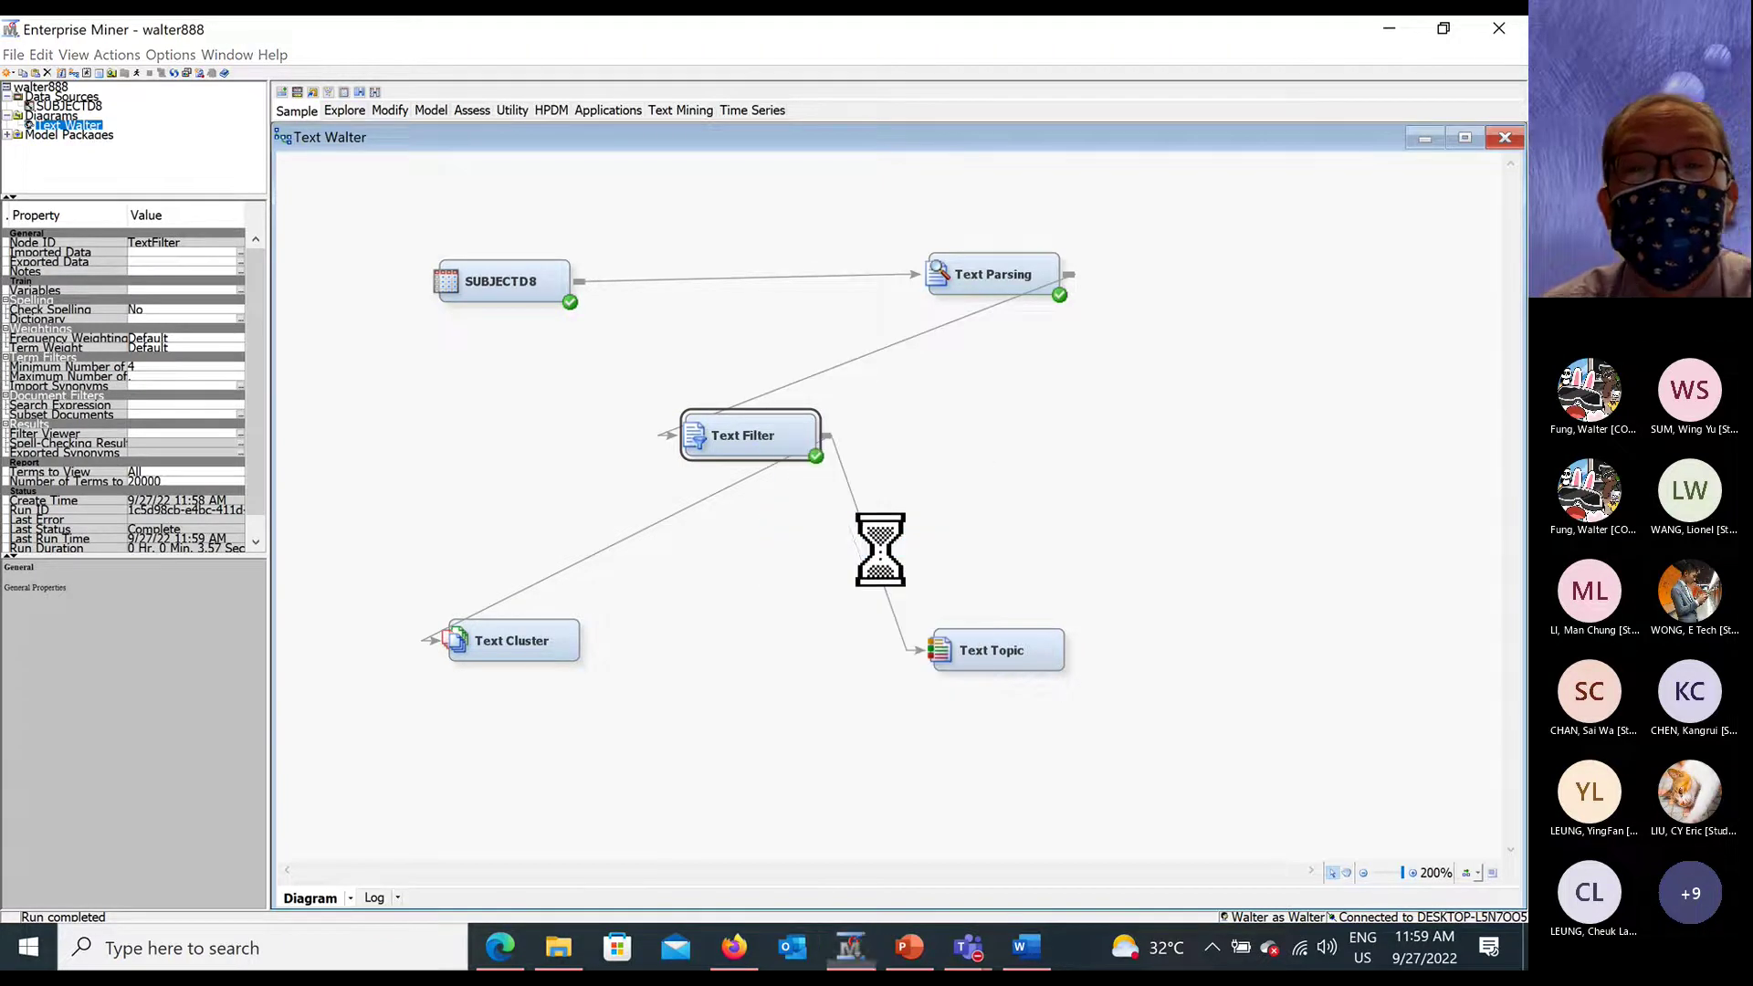